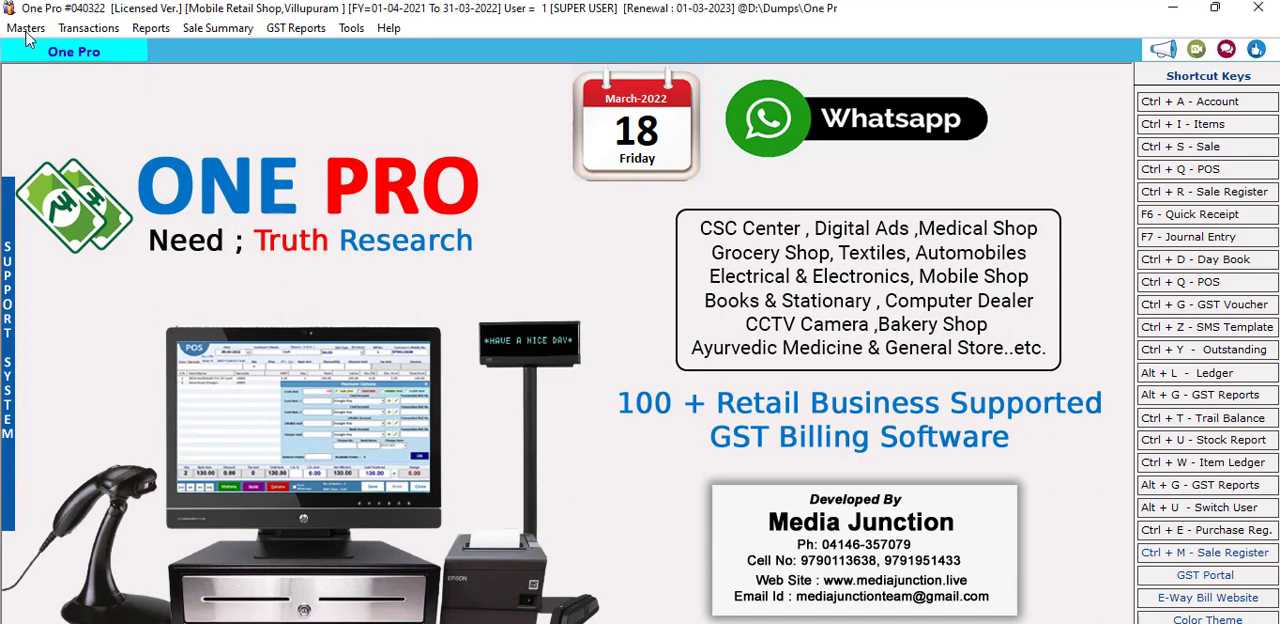
Step: Open the item master list and start a new item entry
left_click(25, 28)
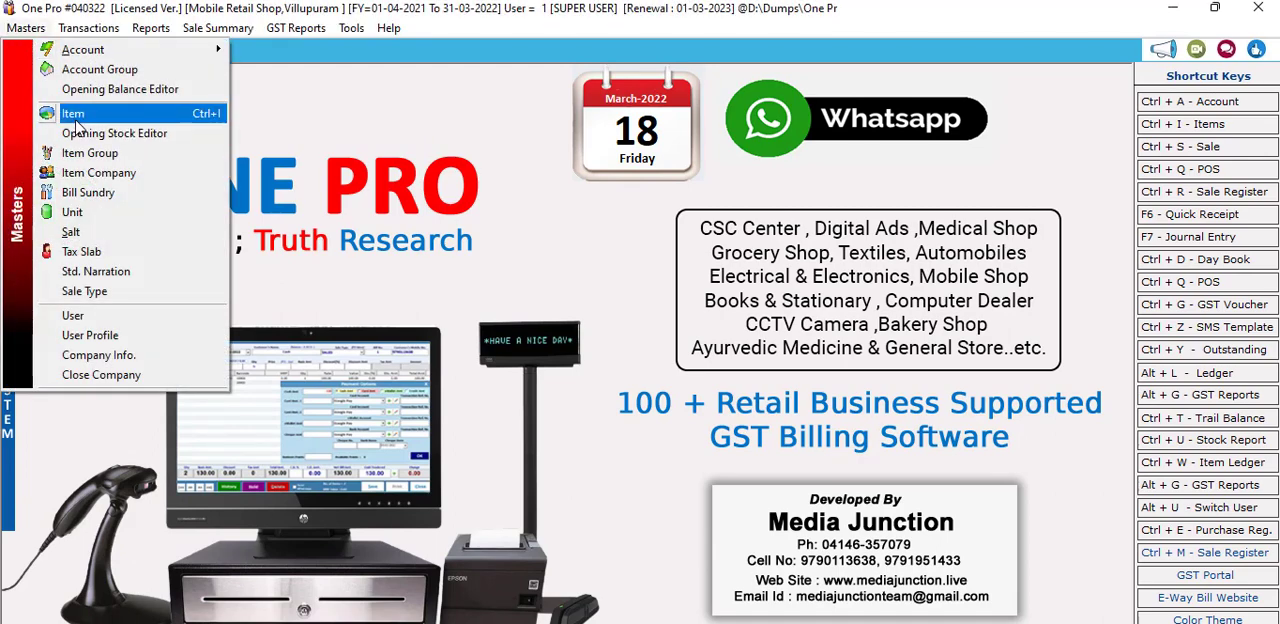
left_click(76, 120)
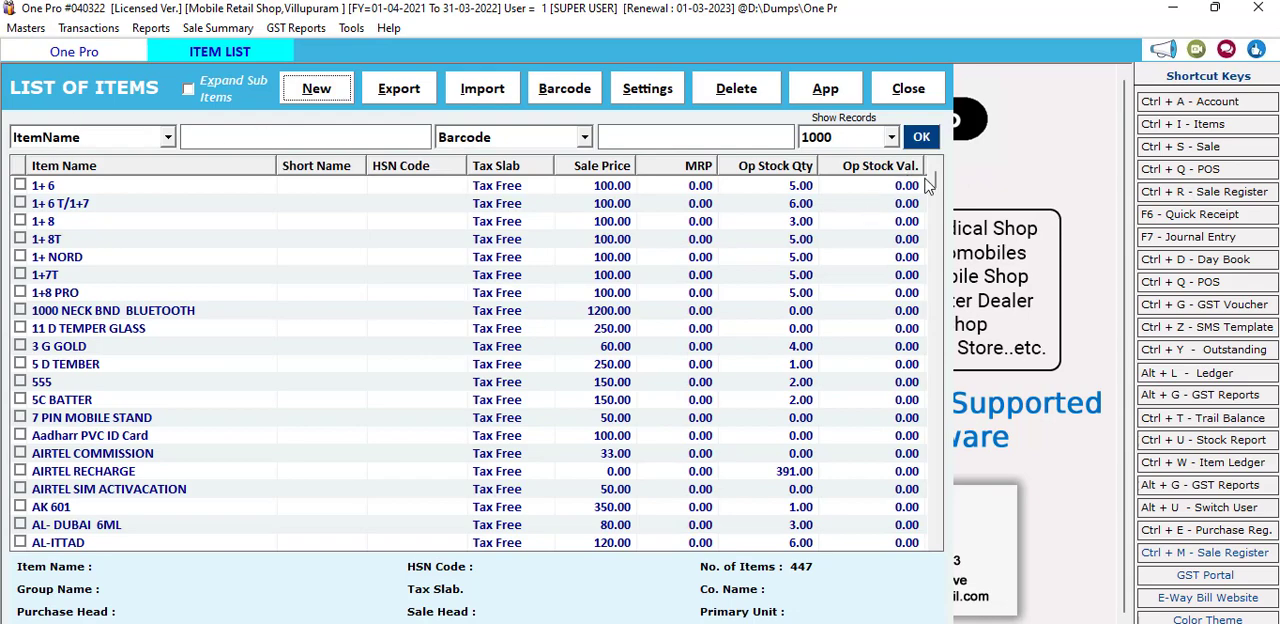
mouse_move(938, 190)
left_mouse_down()
mouse_move(929, 457)
mouse_move(931, 170)
left_mouse_up()
left_click(316, 92)
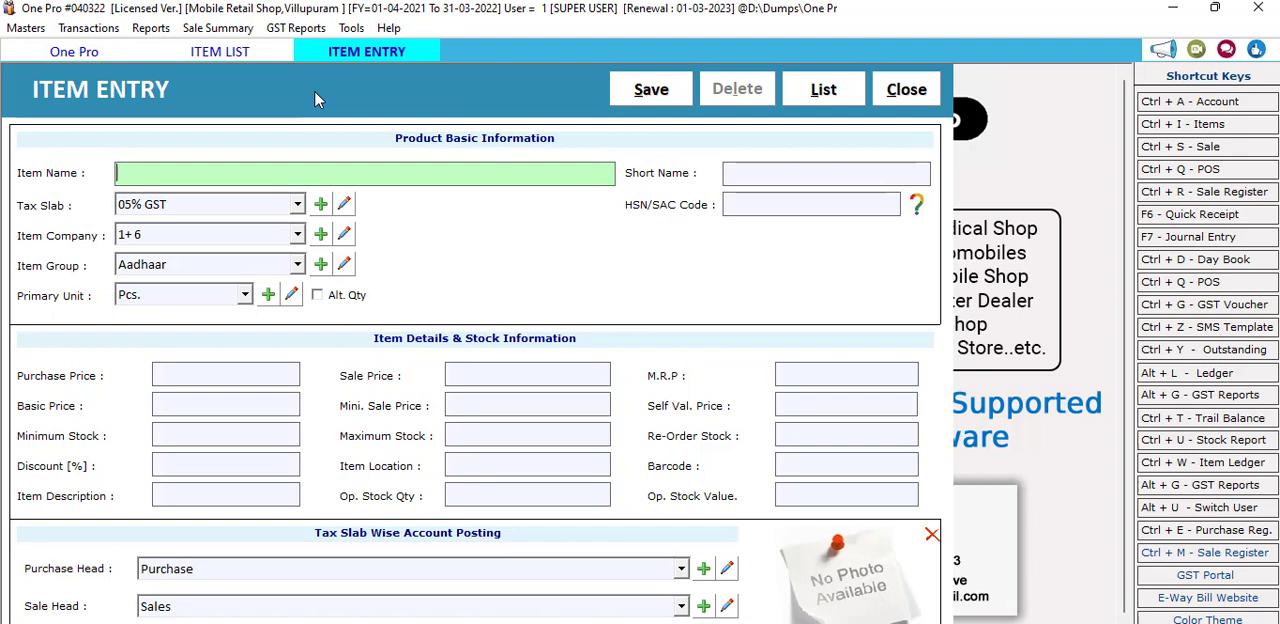
Step: Name the new item LIFEBUOY 10RS and give it the short name LB
type("LIFEBUOY ")
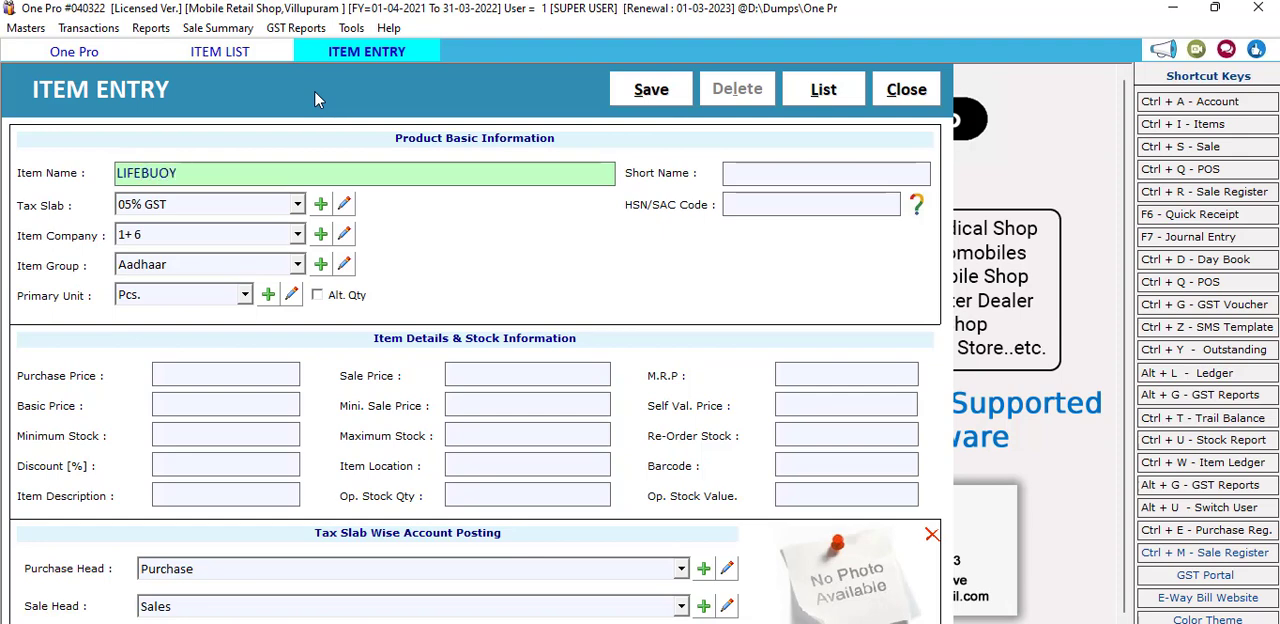
type("10RS")
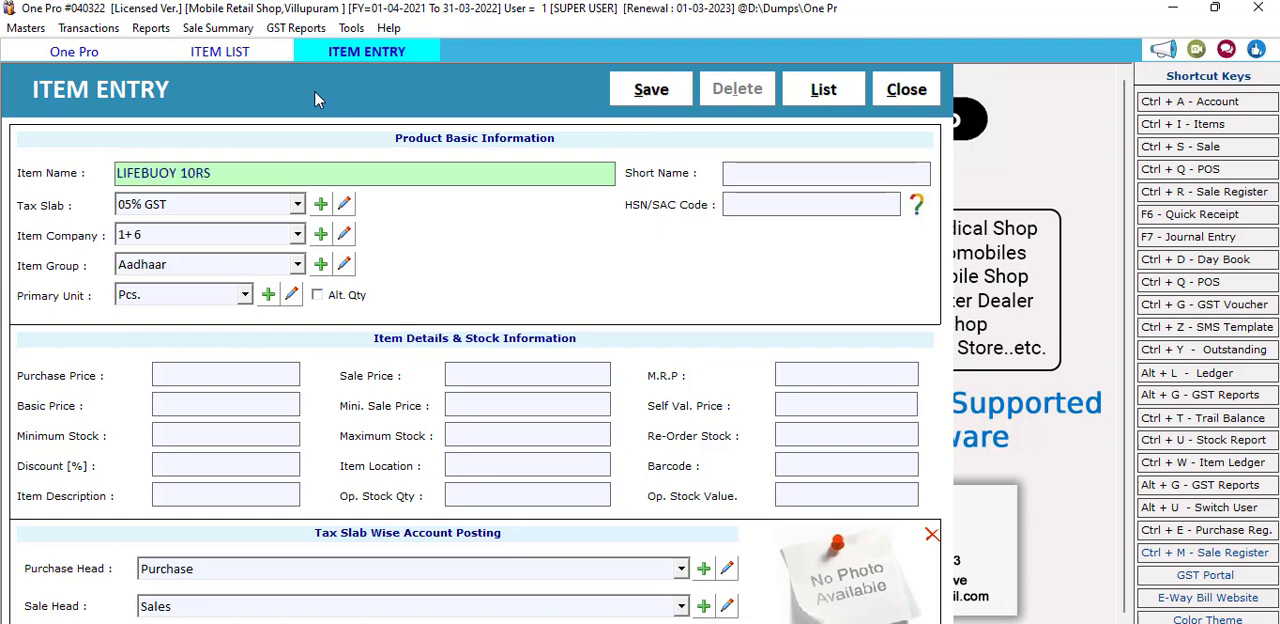
key("Return")
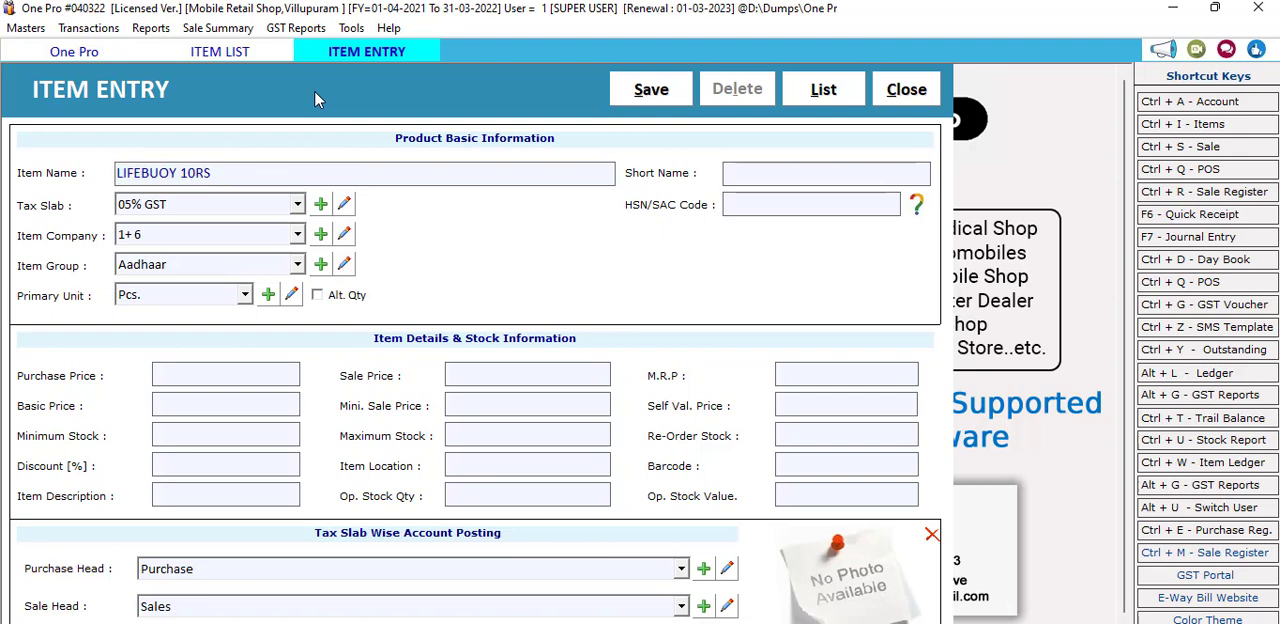
type("LB")
Step: Set the item's tax slab to Tax Free
left_click(296, 206)
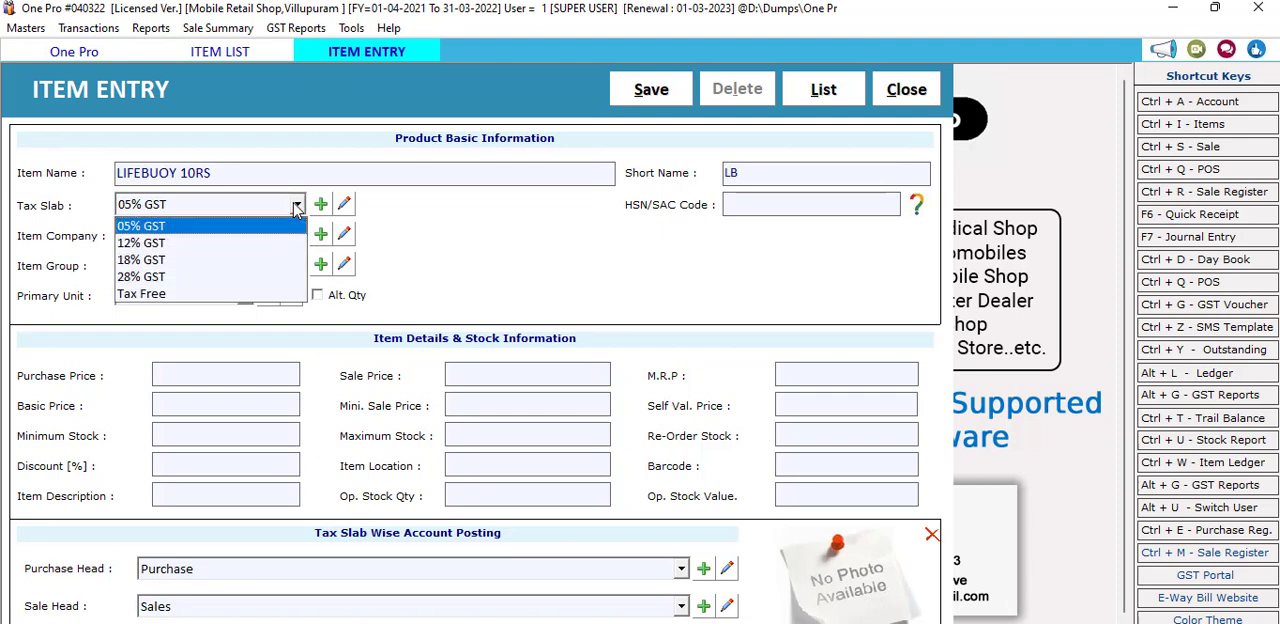
left_click(296, 206)
left_click(296, 206)
left_click(165, 296)
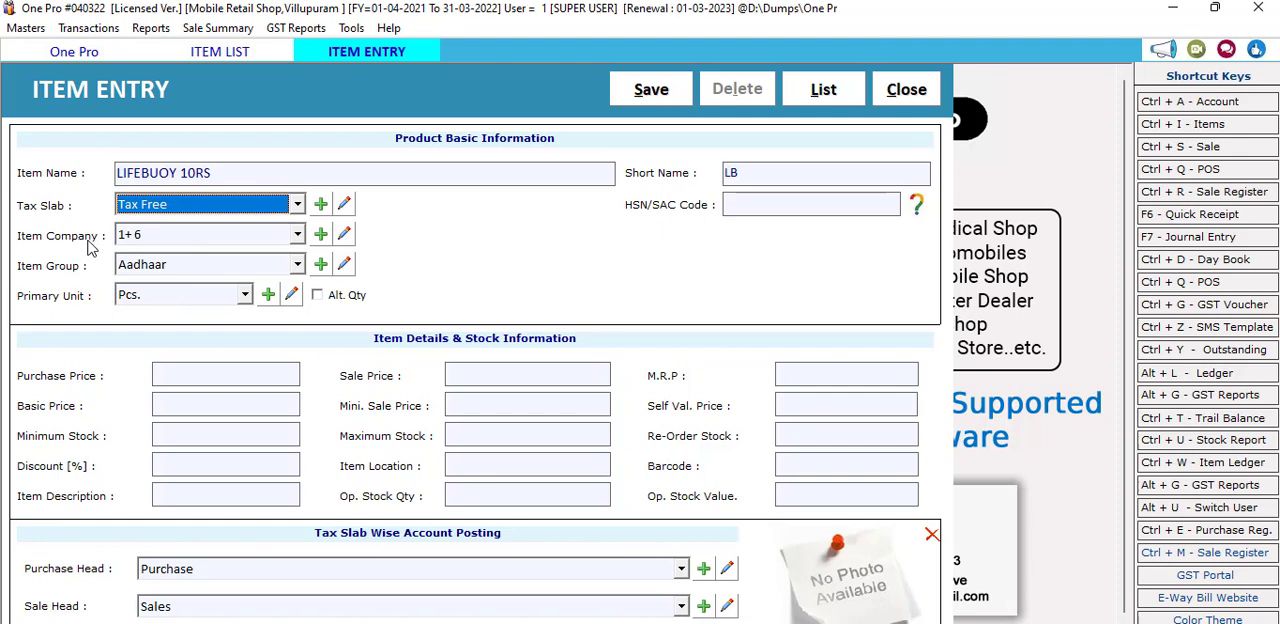
Step: Add LIFEBUOY as a new item company and assign it to the item
left_click(320, 234)
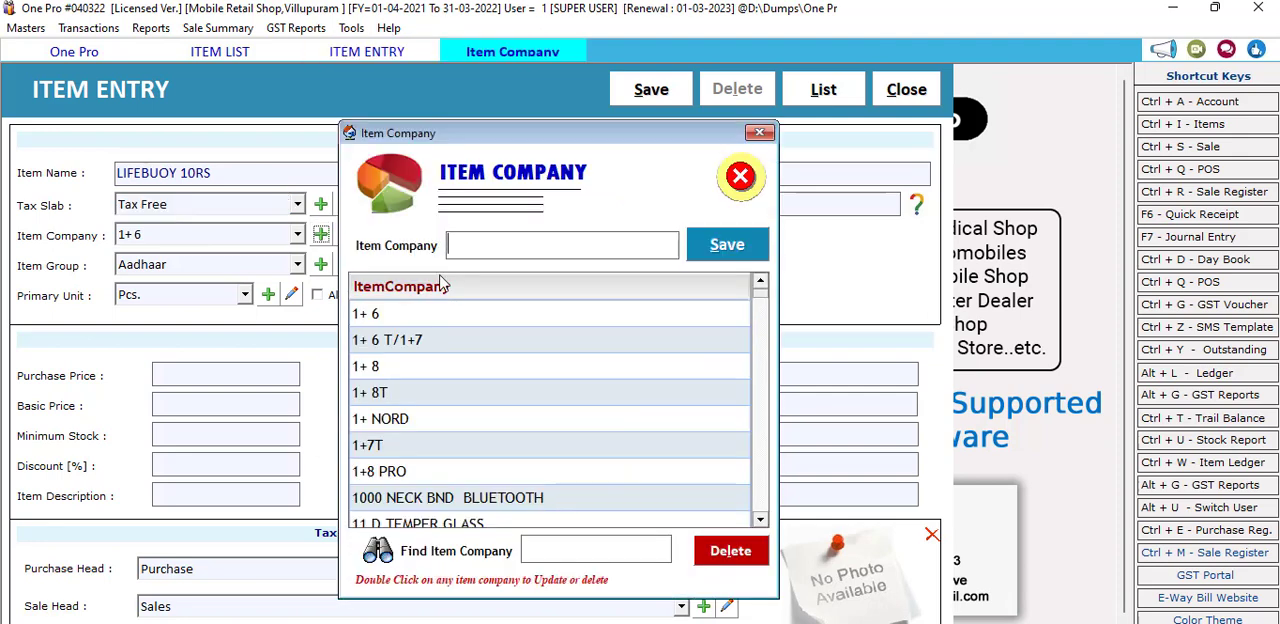
type("LIFEBUOY")
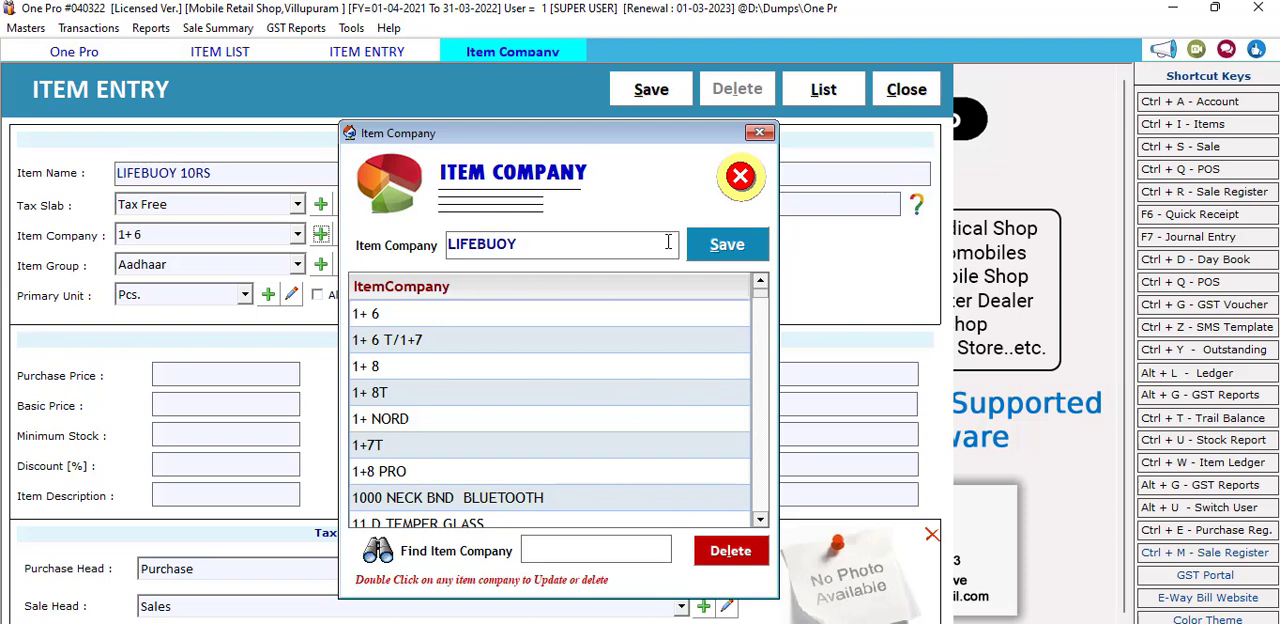
left_click(722, 245)
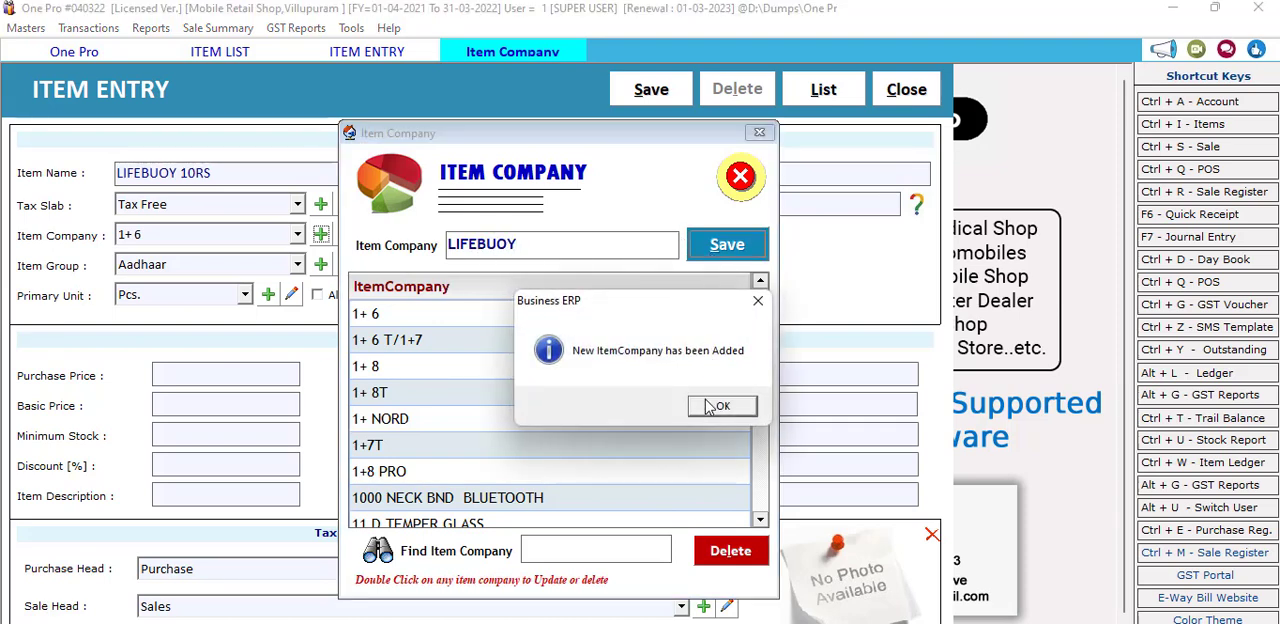
left_click(719, 403)
left_click(741, 177)
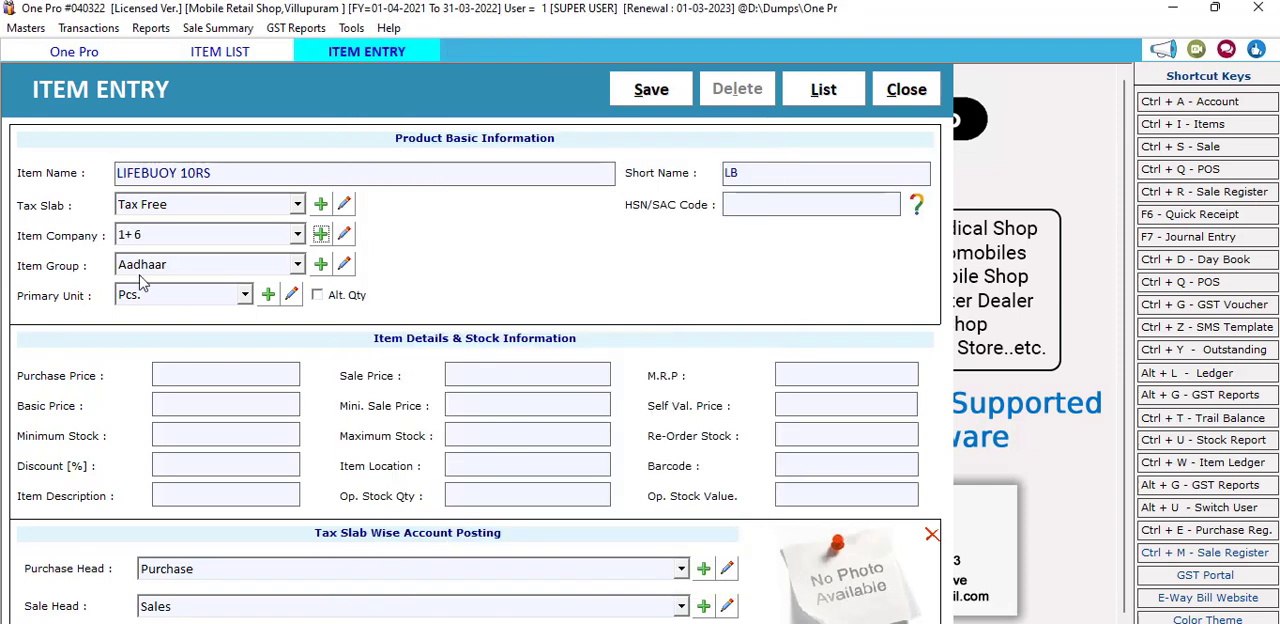
left_click(187, 233)
type("li")
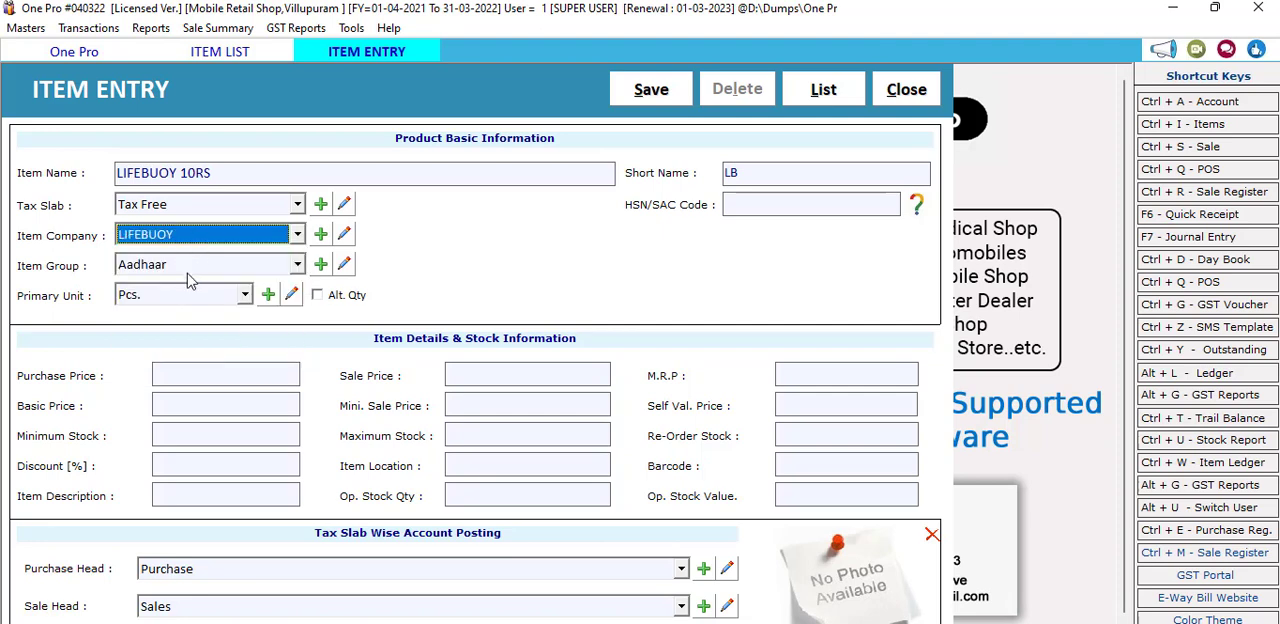
Step: Add SOUP as a new item group and assign it to the item
left_click(186, 268)
left_click(184, 275)
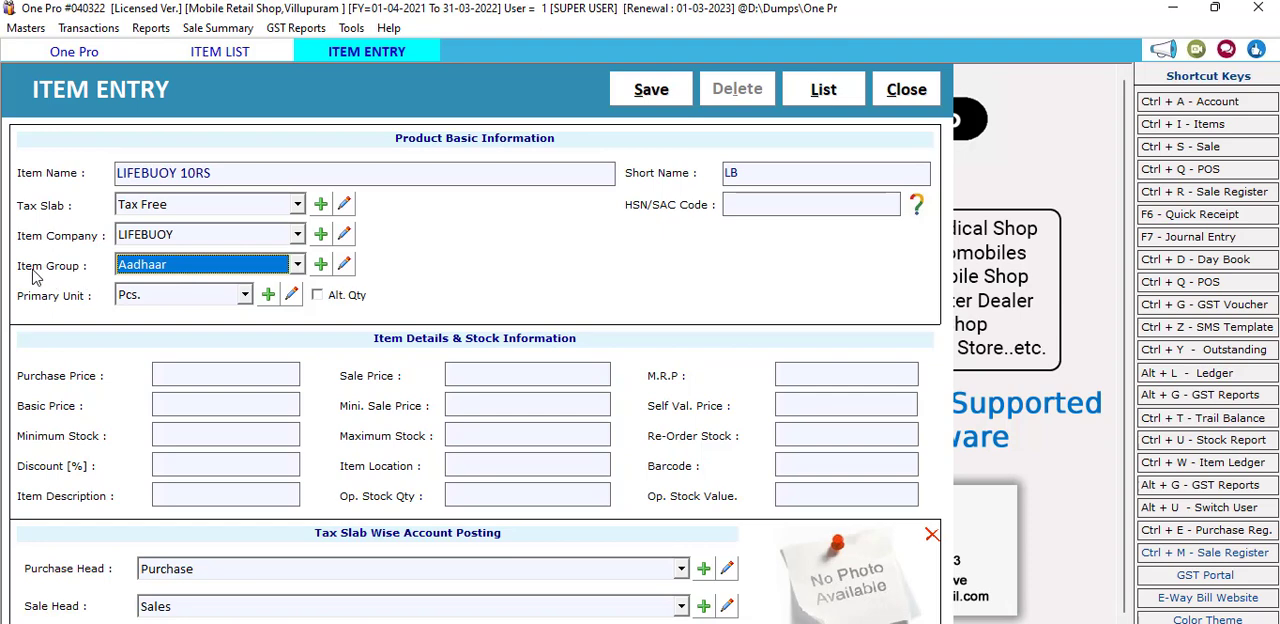
left_click(320, 264)
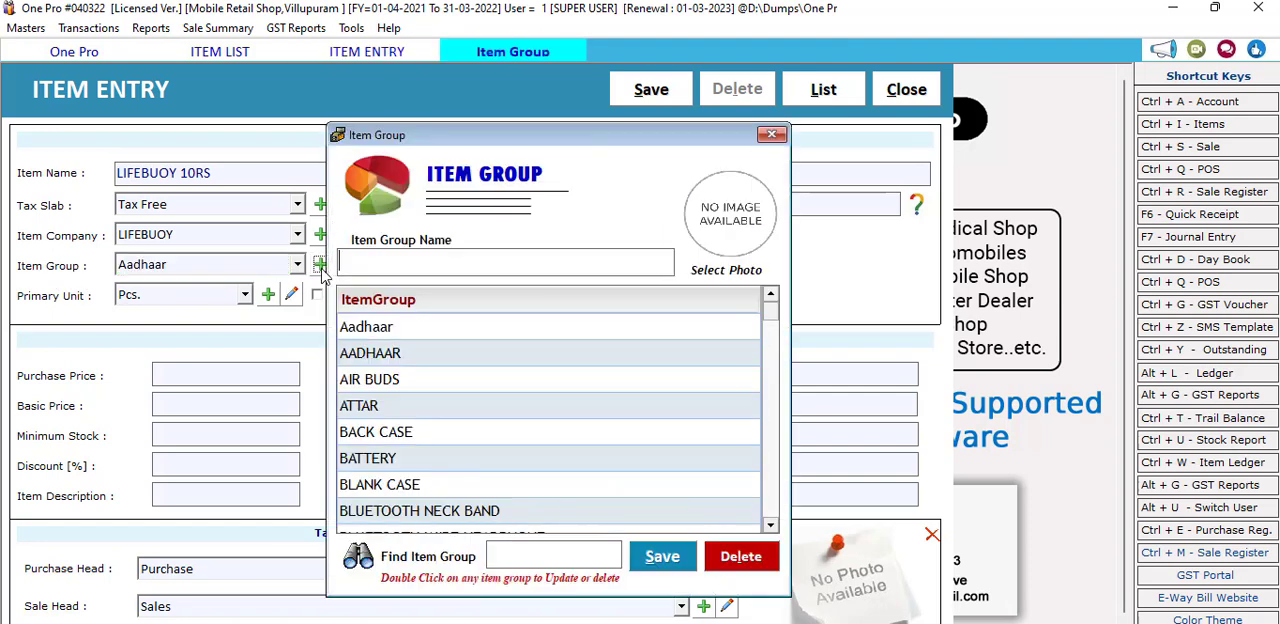
type("SOUP")
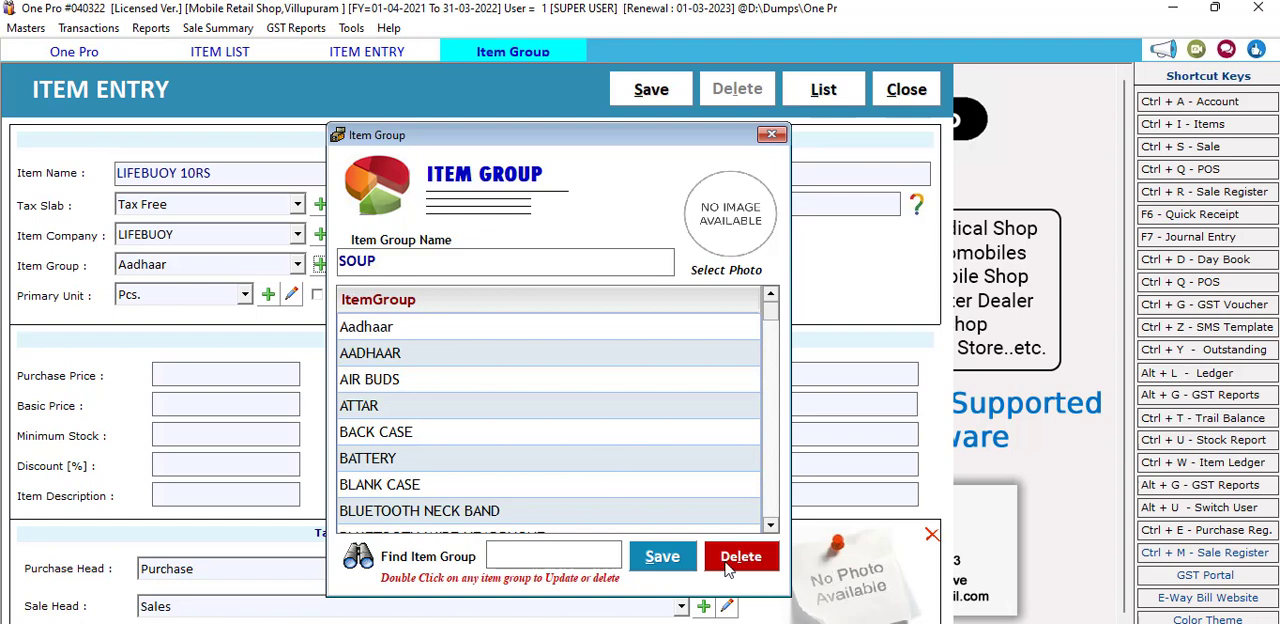
left_click(664, 556)
left_click(708, 407)
left_click(771, 134)
left_click(230, 263)
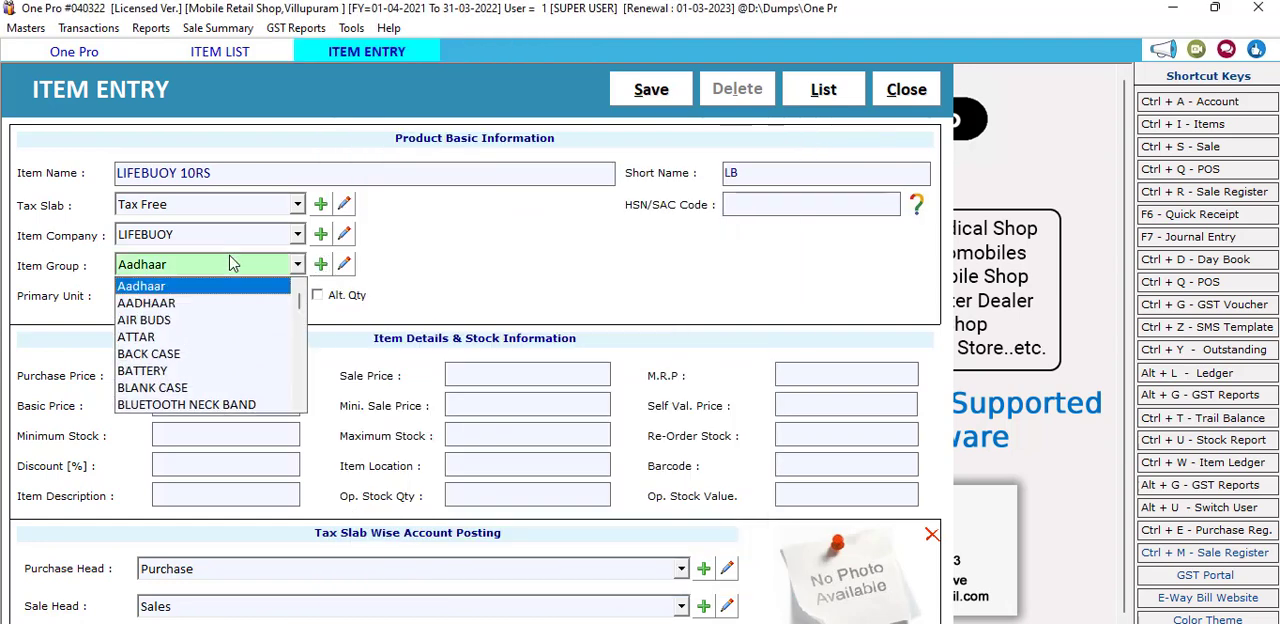
key("s")
key("o")
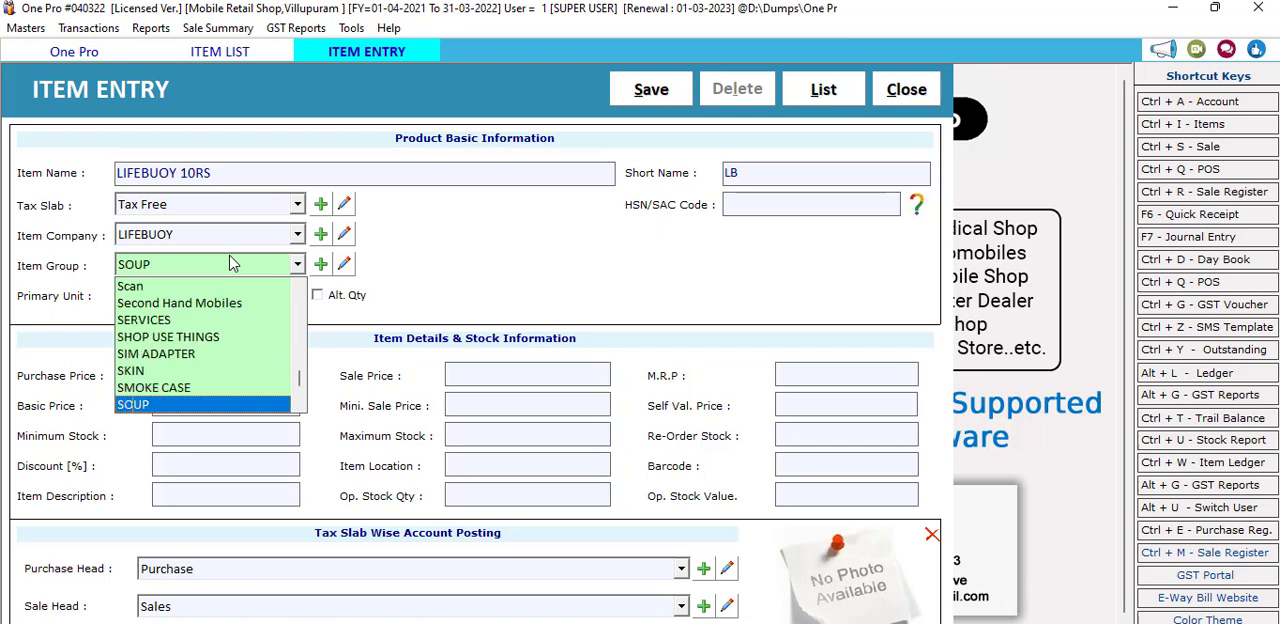
key("Return")
left_click(425, 253)
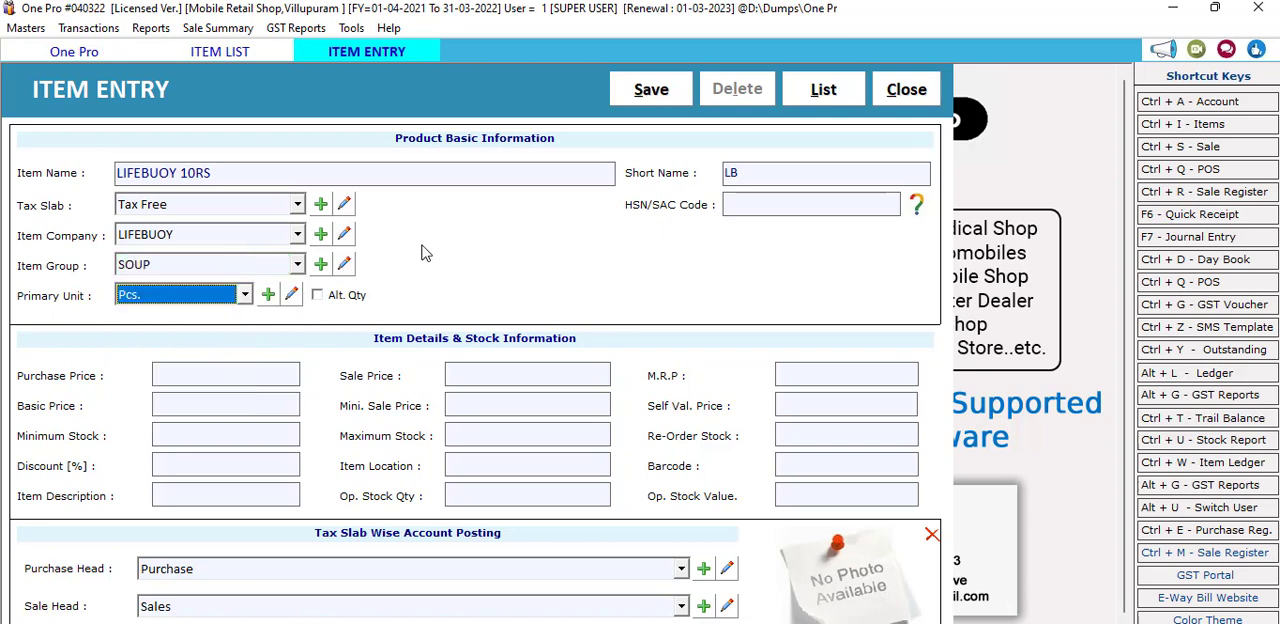
Step: Set the item's primary unit to Box
left_click(181, 300)
left_click(181, 300)
left_click(181, 300)
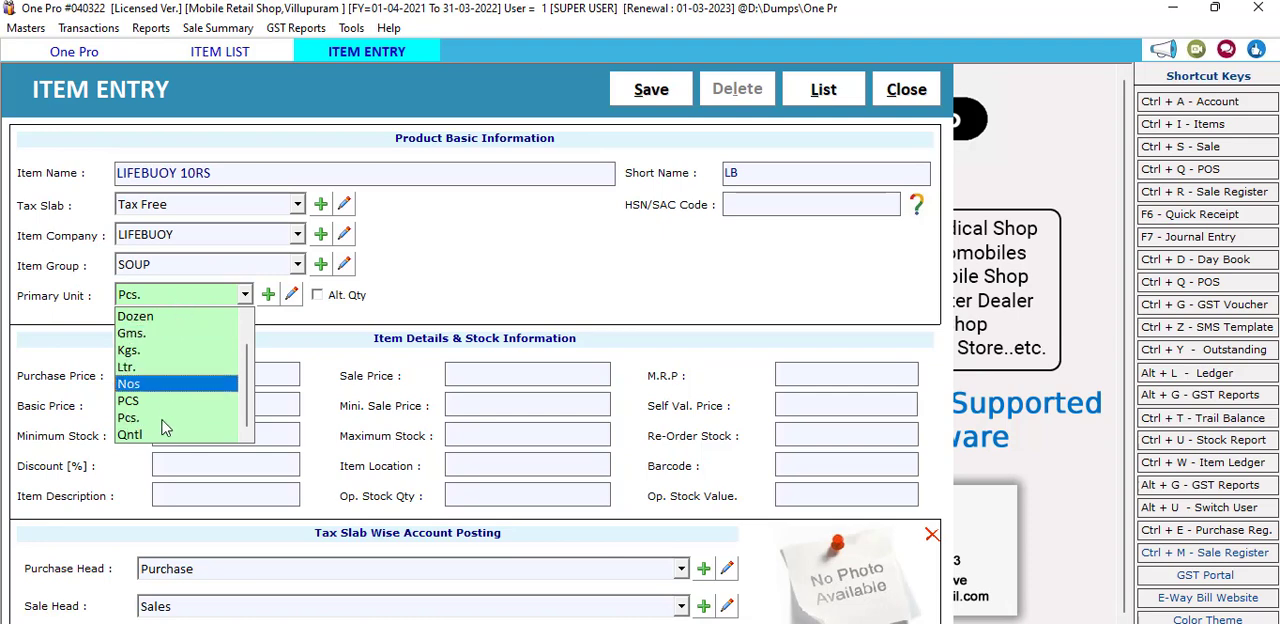
scroll(197, 347, "up", 2)
left_click(185, 340)
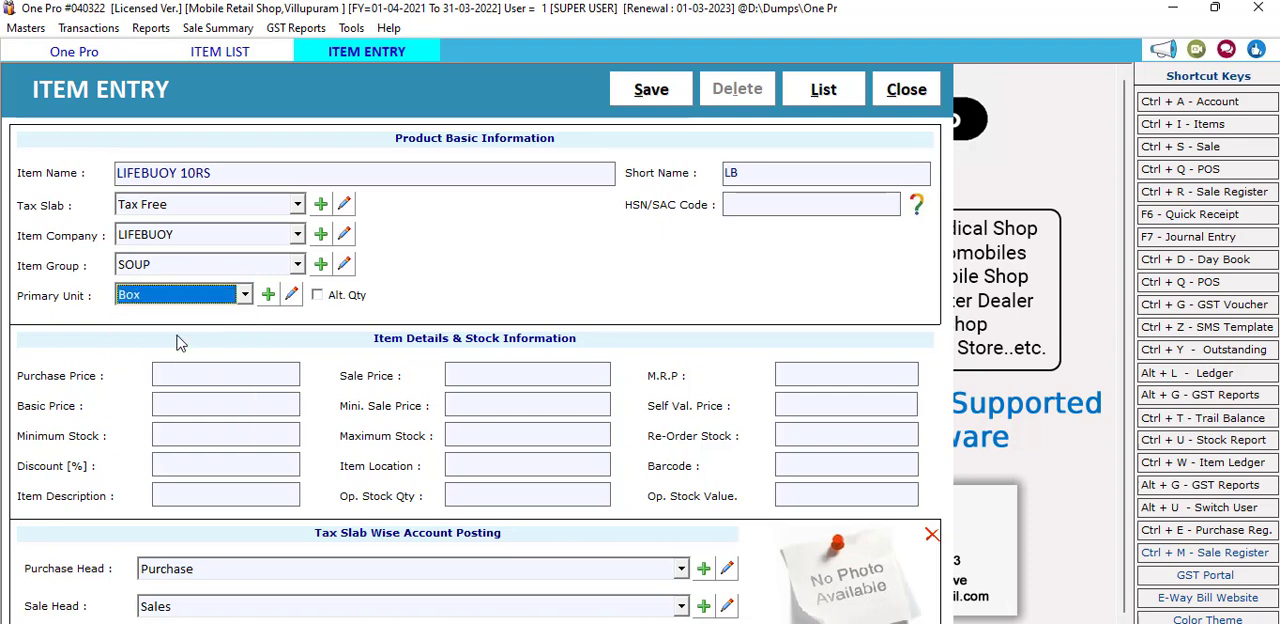
Step: Enable the alternate quantity with PCS as alternate unit, a conversion factor of 10 and the price per Box
left_click(319, 296)
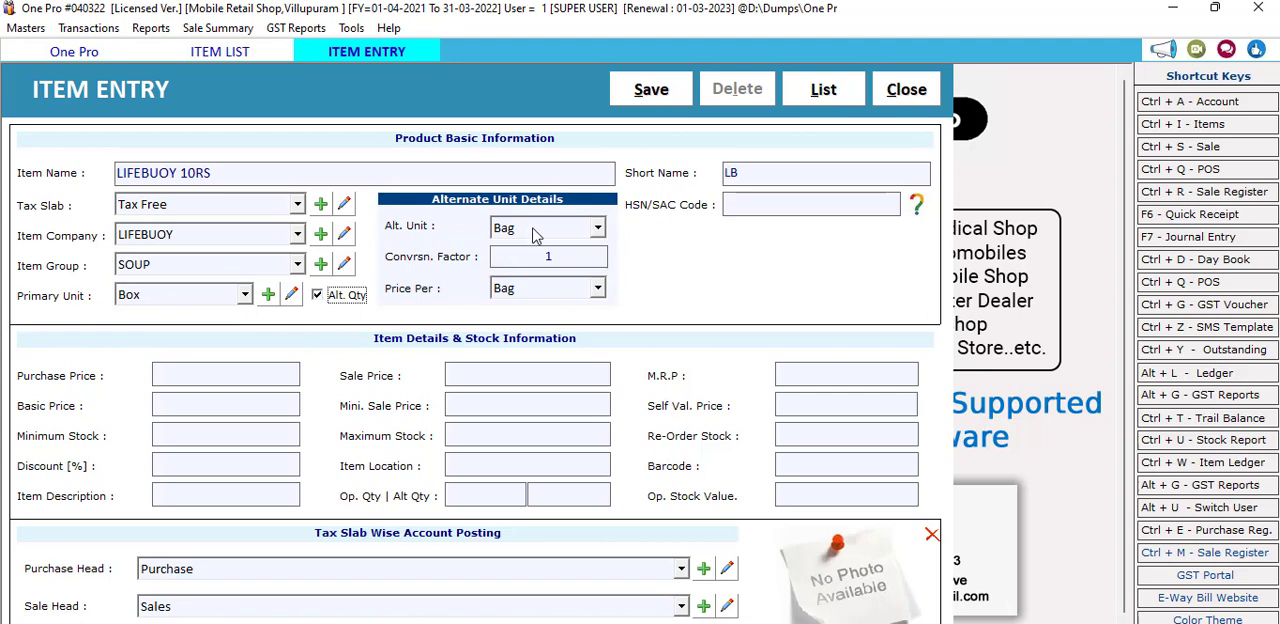
left_click(535, 231)
left_click(503, 367)
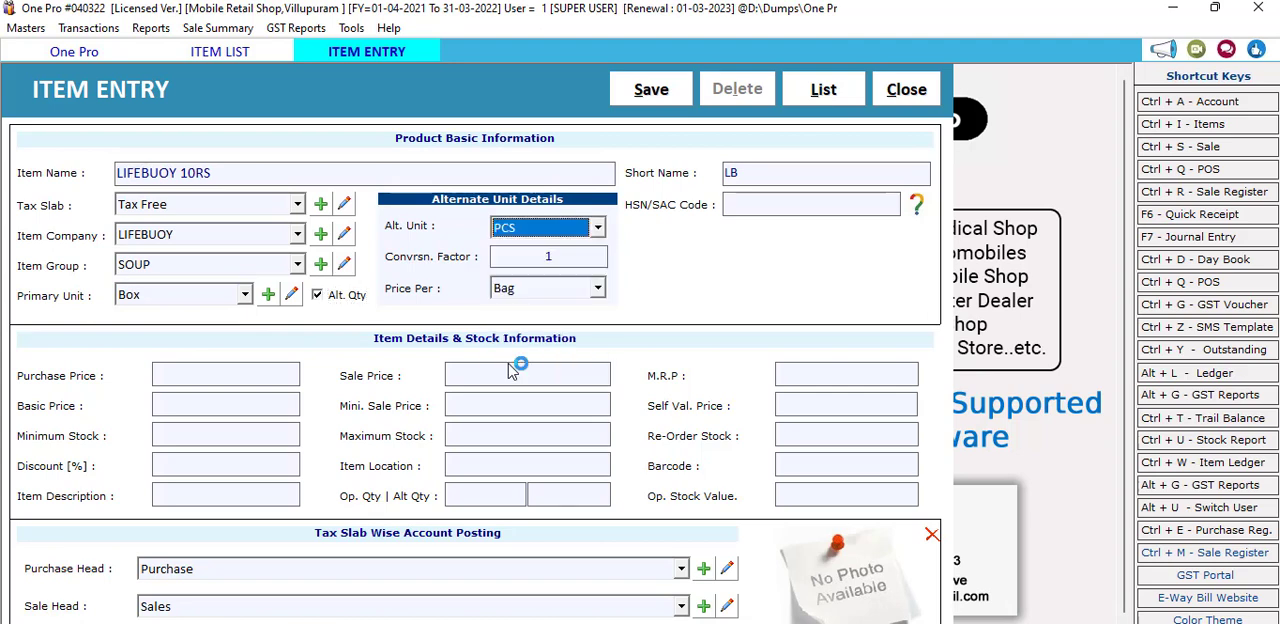
left_click(555, 256)
type("10")
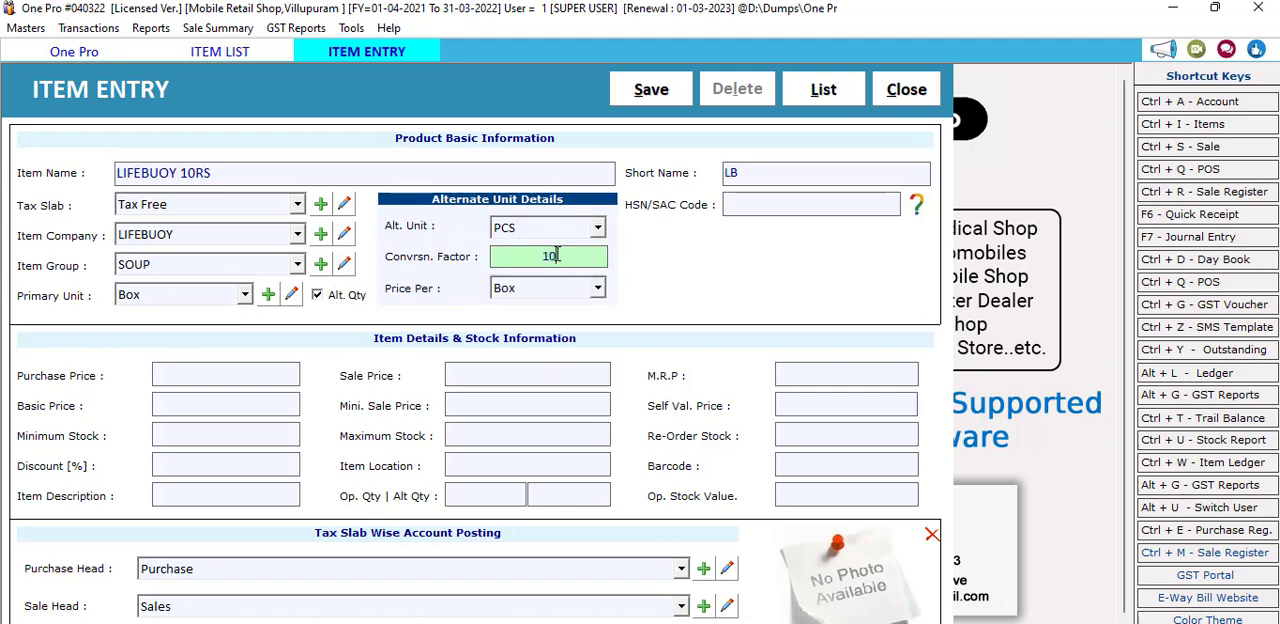
key("Return")
left_click(556, 256)
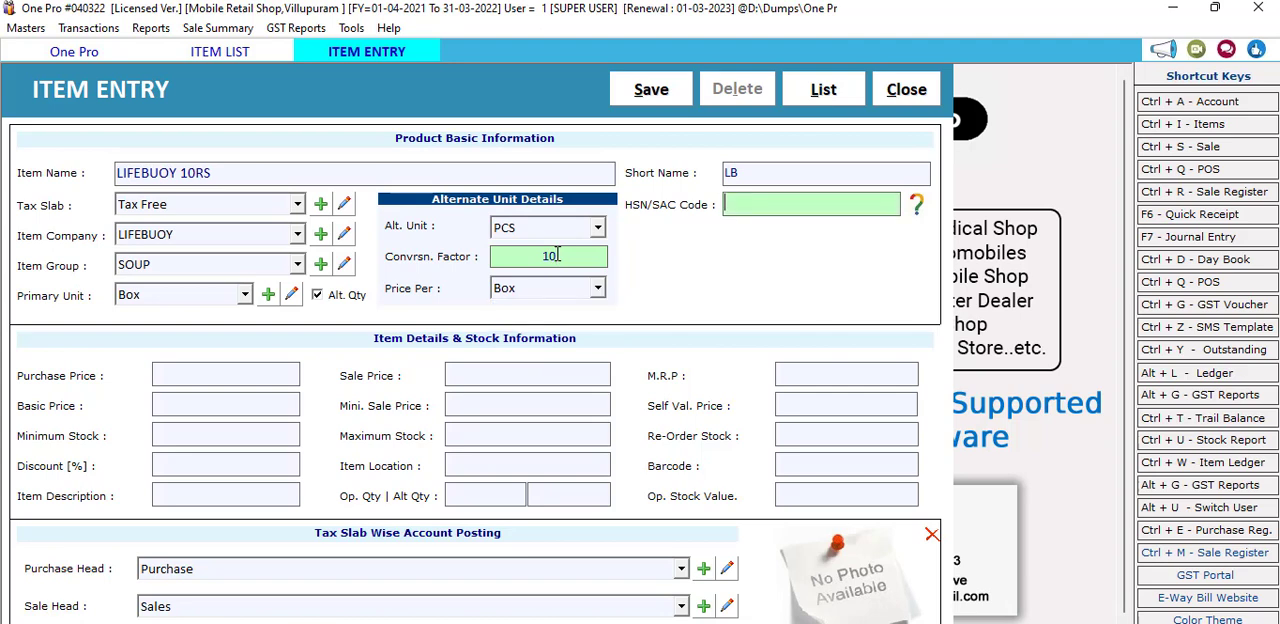
left_click(555, 291)
left_click(556, 292)
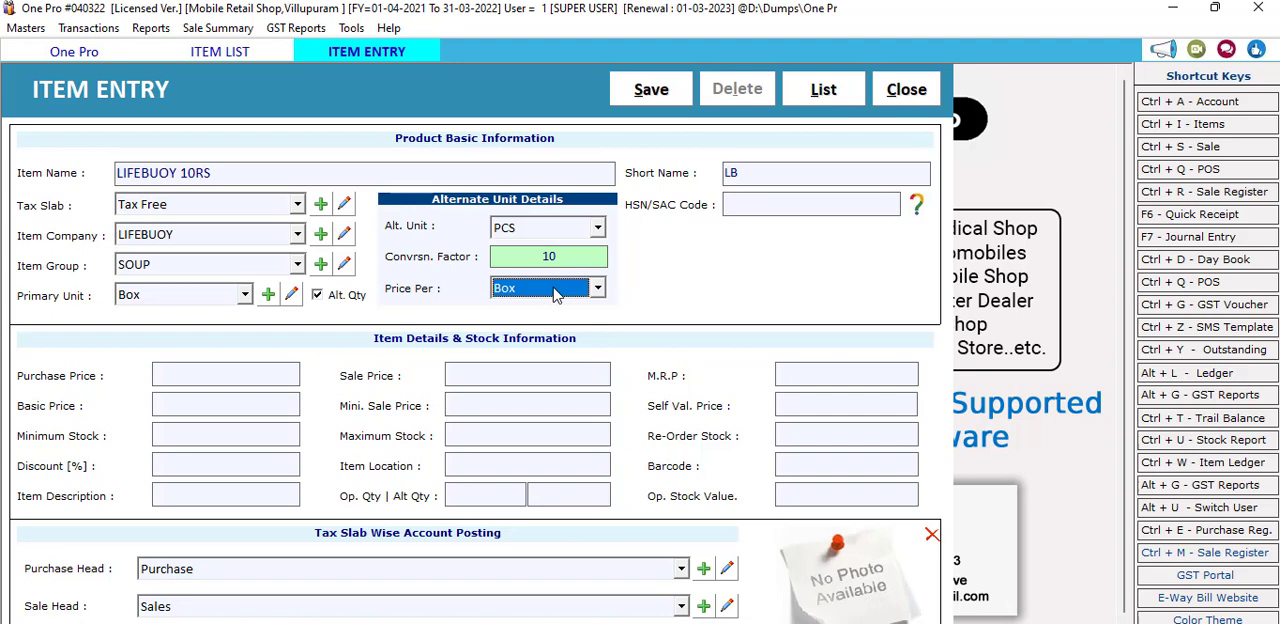
left_click(459, 371)
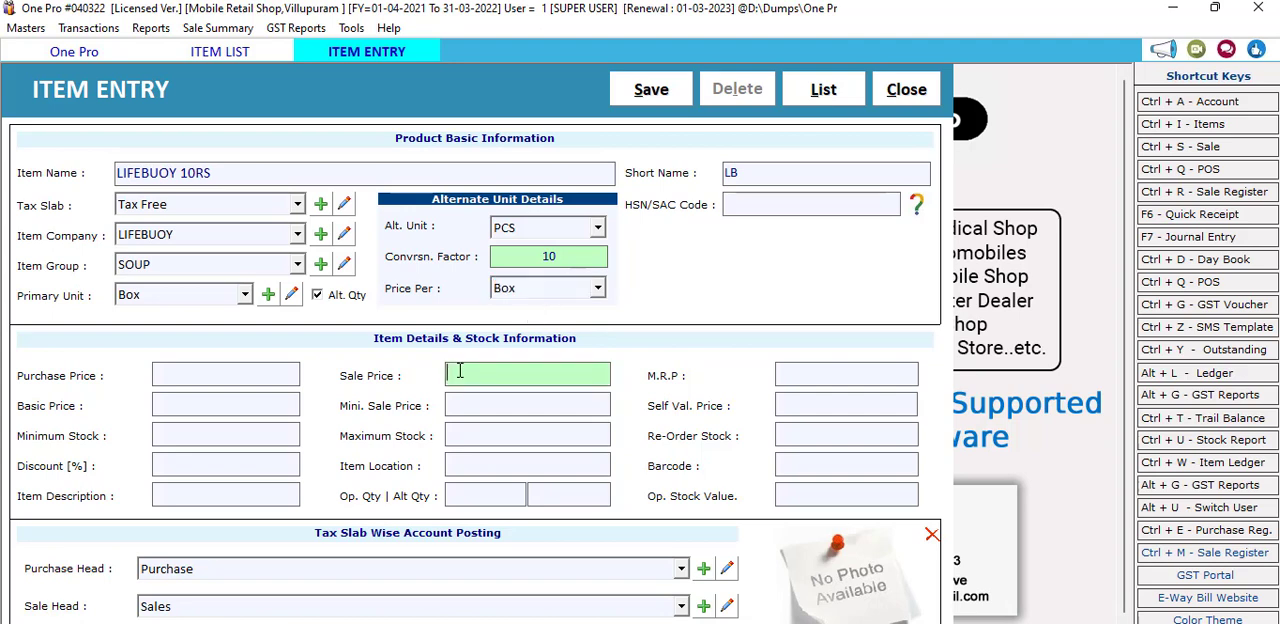
Step: Turn off the alternate quantity and set the primary unit back to Pcs
left_click(317, 296)
left_click(244, 294)
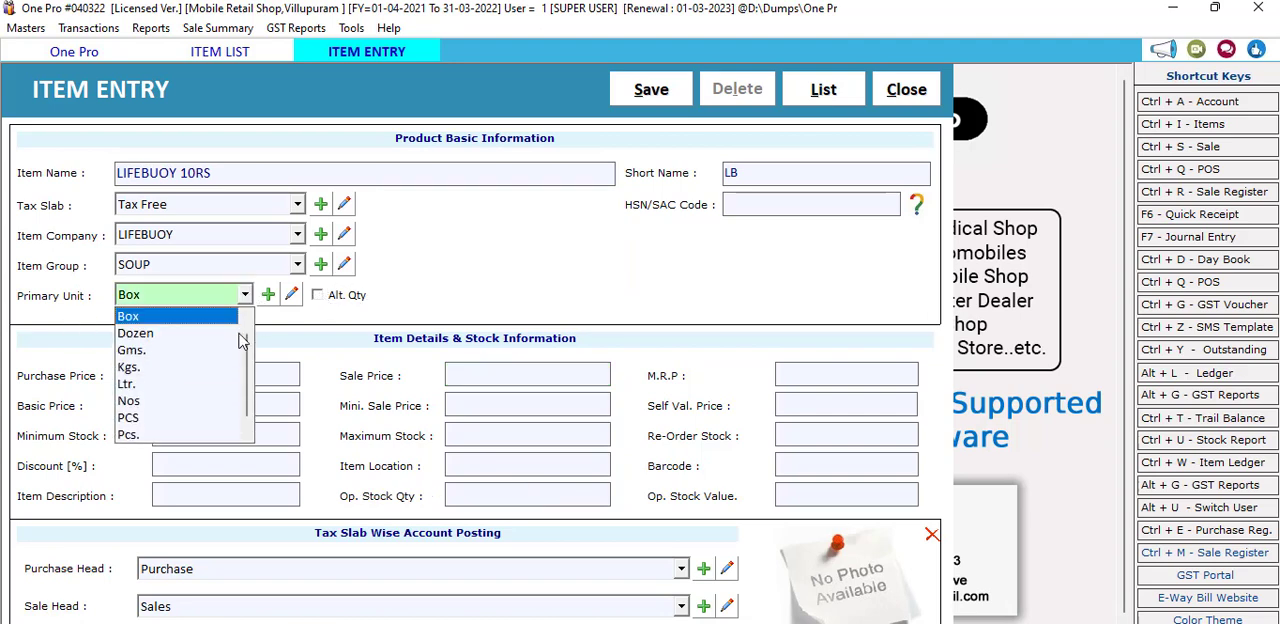
left_click(133, 437)
Step: Enter a sale price of 10 and a purchase price of 8.95 for the item
left_click(473, 371)
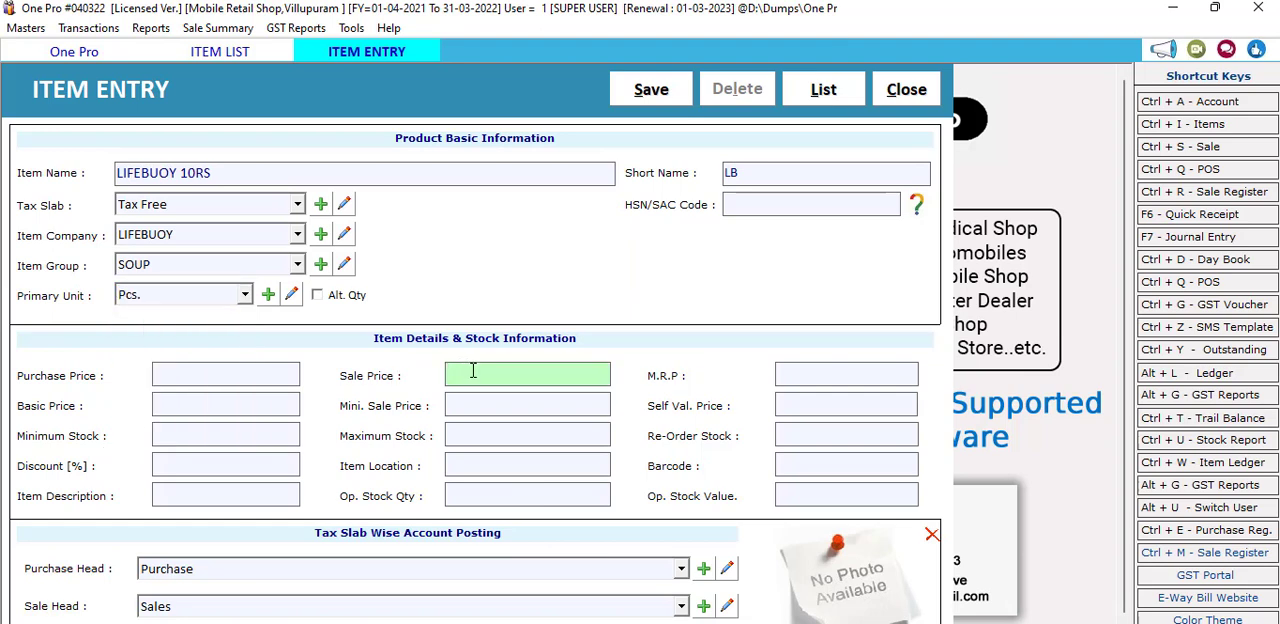
type("10")
left_click(218, 375)
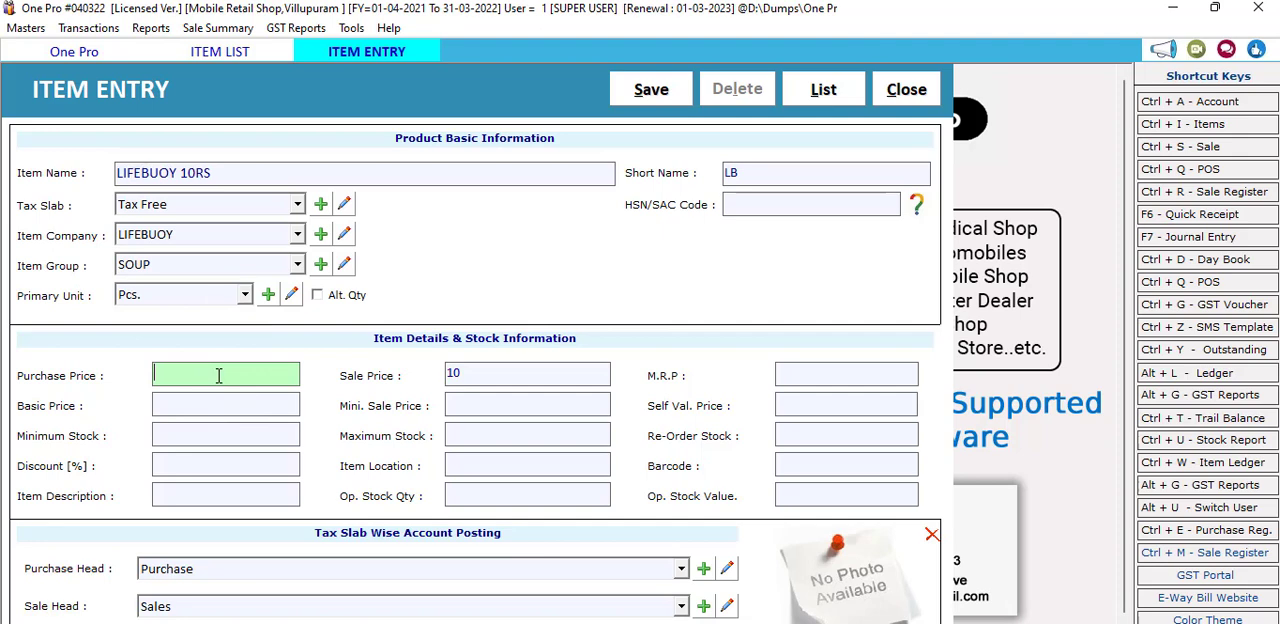
type("8.95")
key("Return")
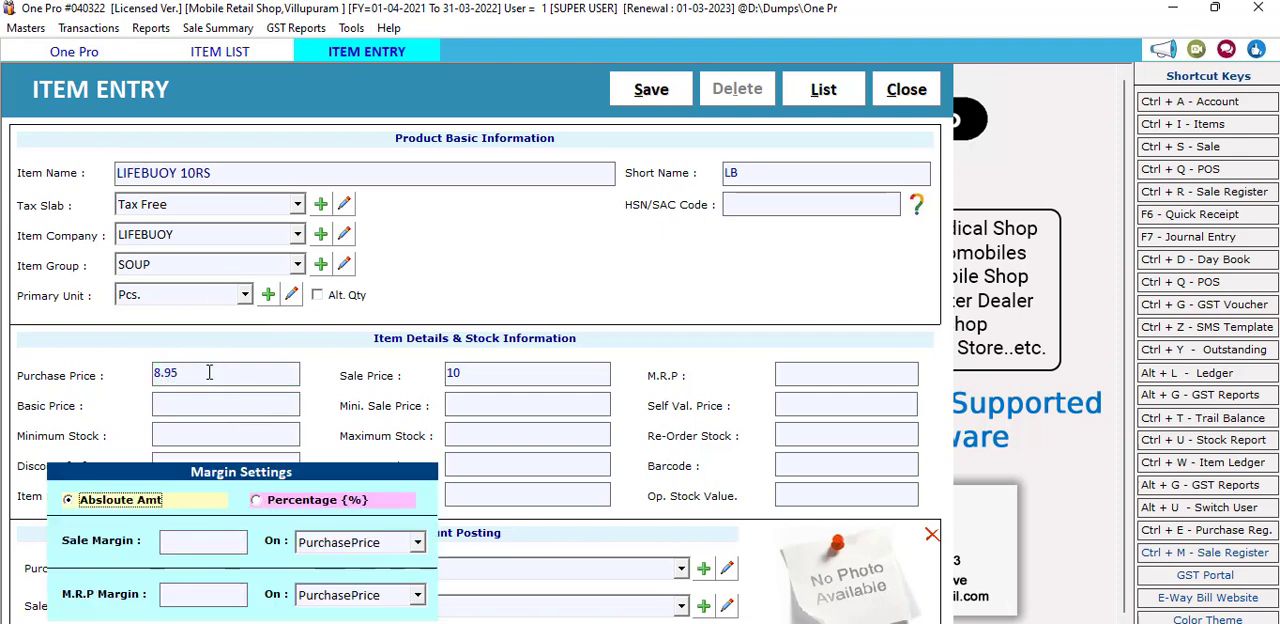
Step: Switch the margin settings to percentage and set the sale margin to 9 on the purchase price
left_click(202, 376)
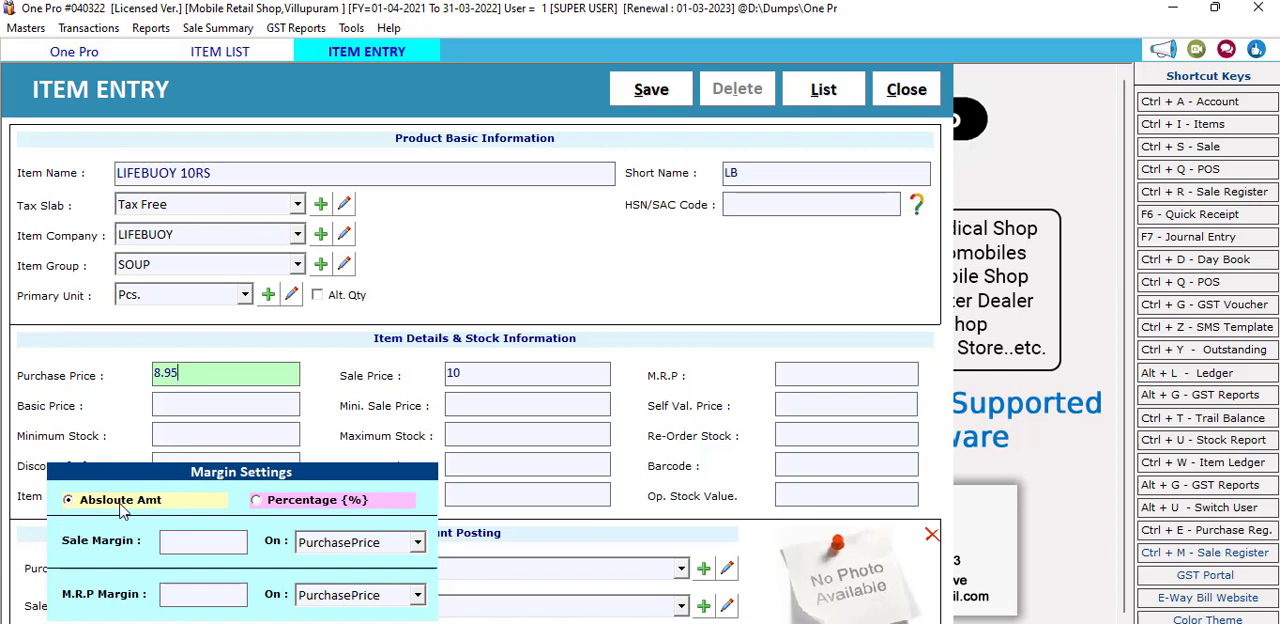
left_click(268, 503)
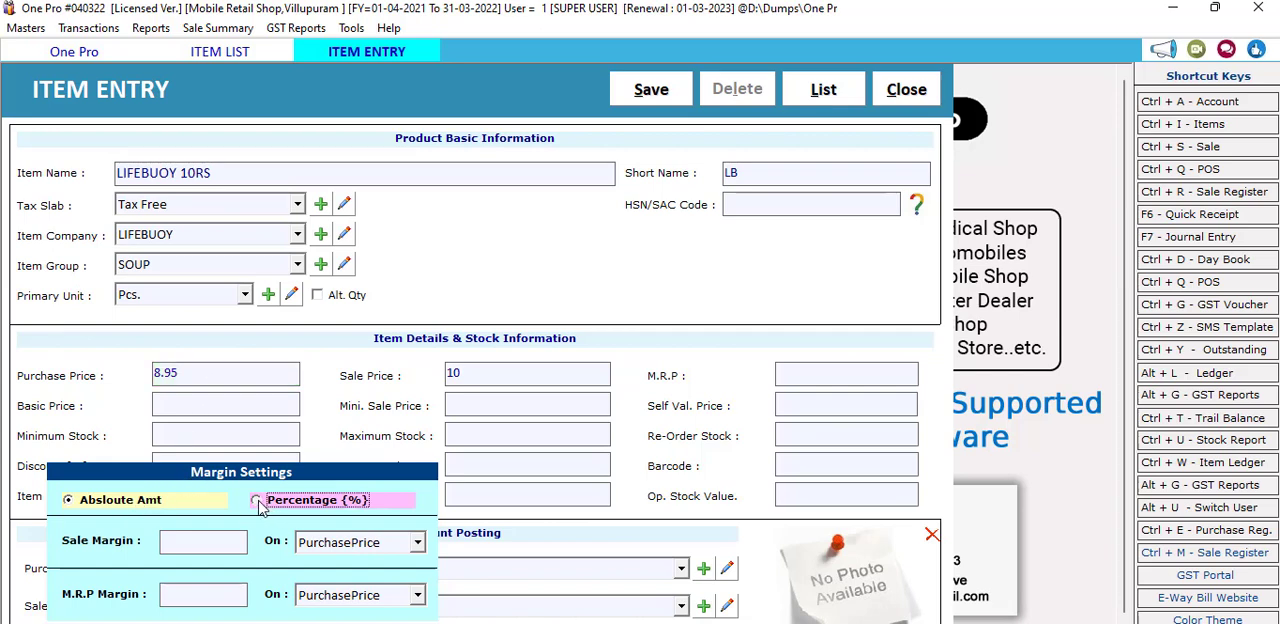
left_click(140, 510)
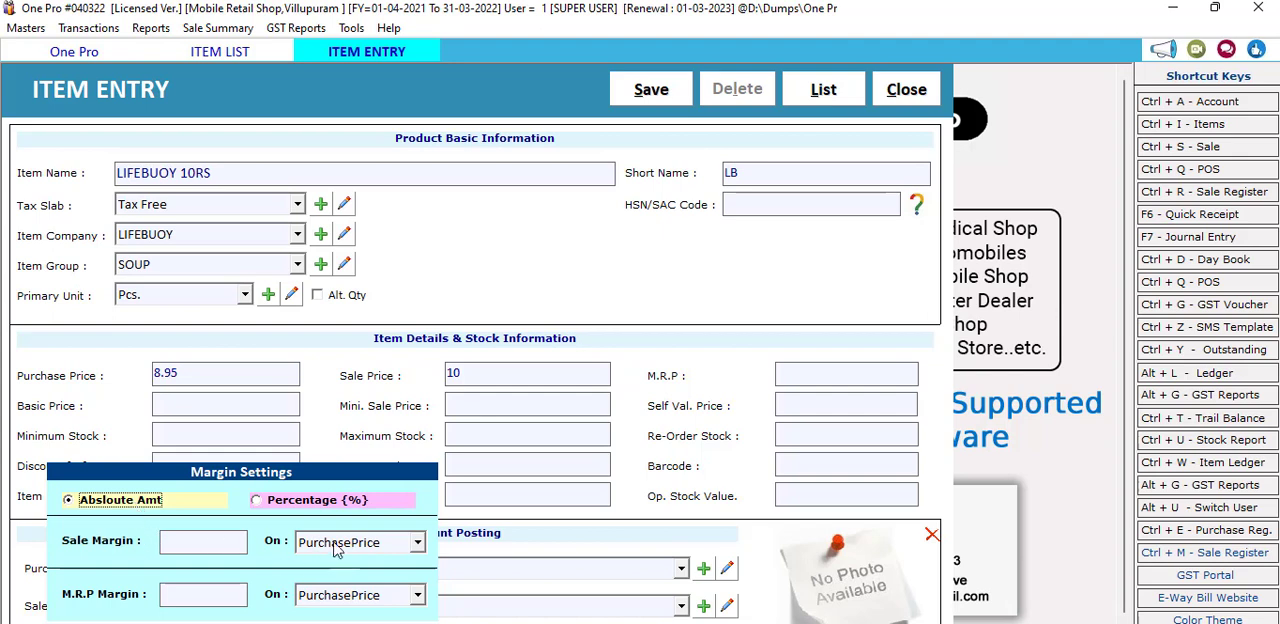
left_click(181, 544)
left_click(302, 502)
left_click(192, 543)
type("9")
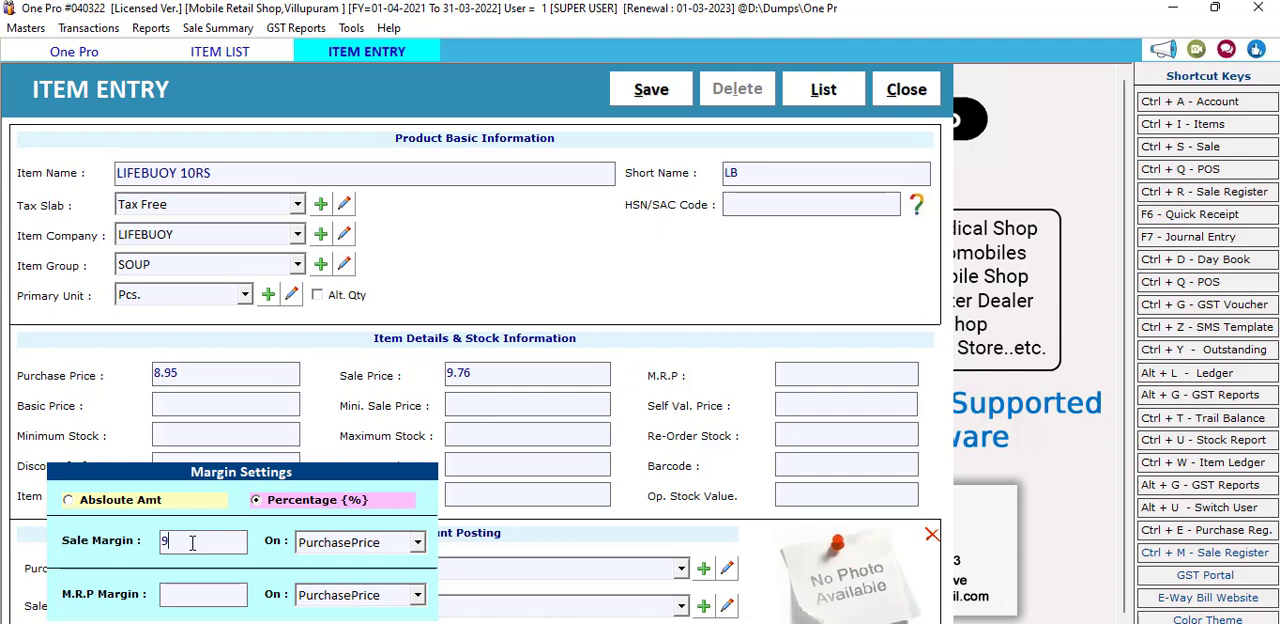
Step: Set both the sale margin and the M.R.P margin to 10 percent on the purchase price and leave the margin settings
key("BackSpace")
type("10")
key("Tab")
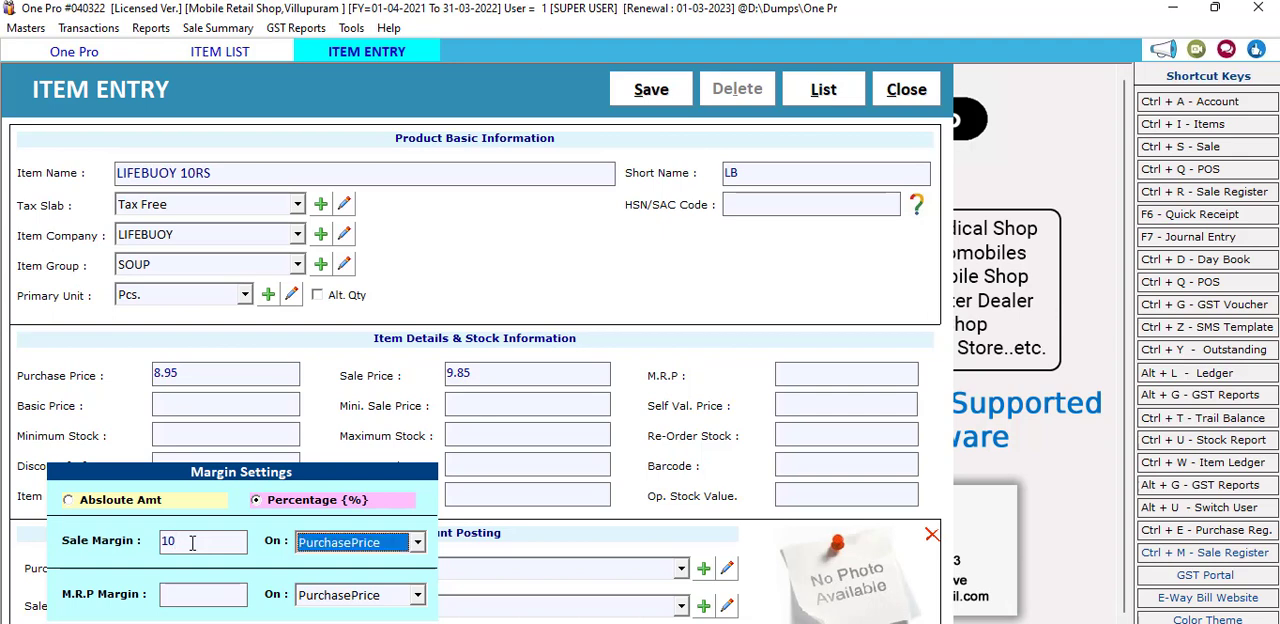
key("Tab")
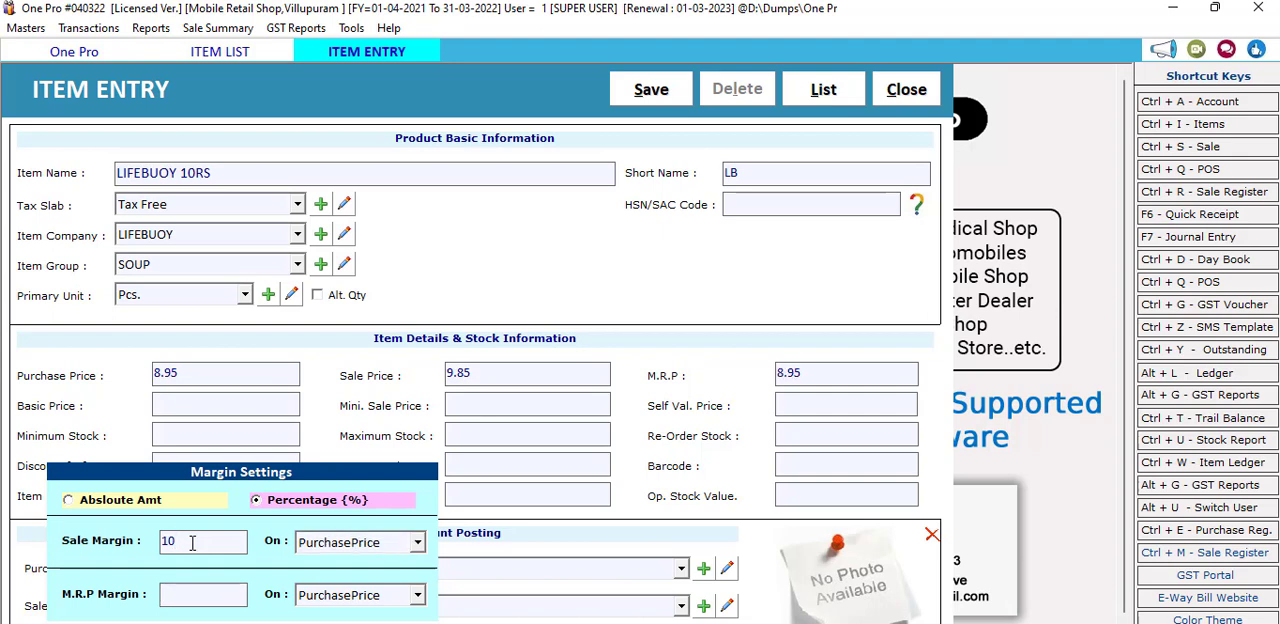
type("10")
key("Tab")
key("Tab")
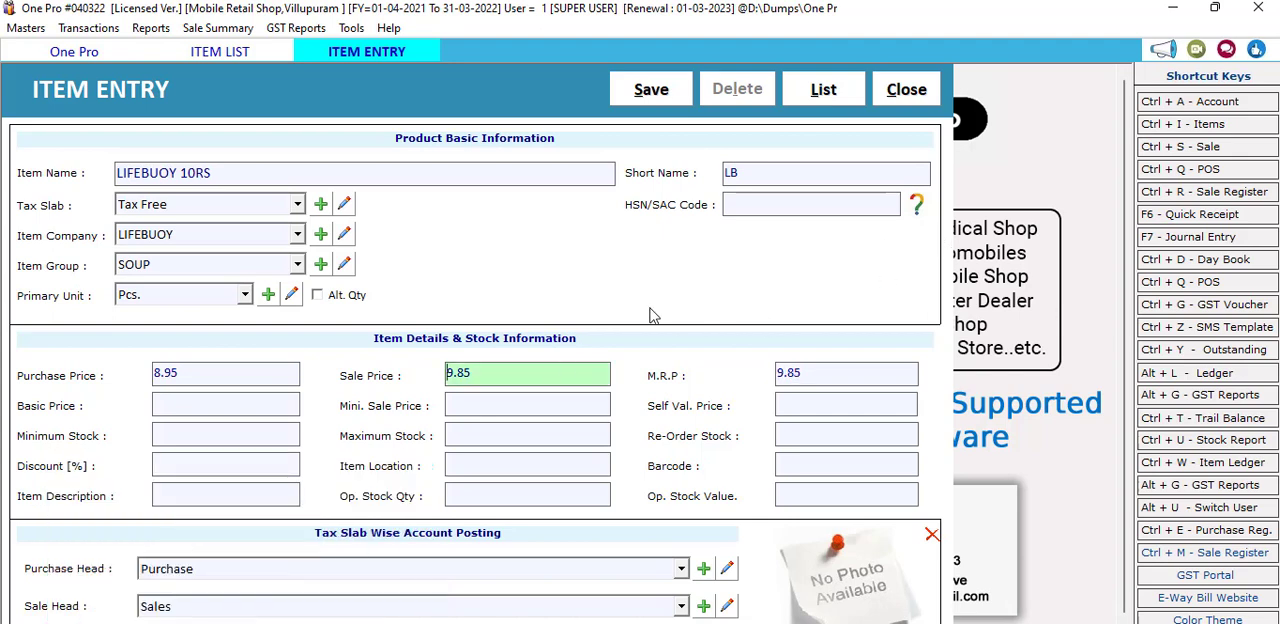
left_click_drag(497, 371, 435, 376)
left_click_drag(836, 374, 756, 372)
left_click(460, 368)
left_click(222, 382)
left_click(512, 372)
left_click(209, 373)
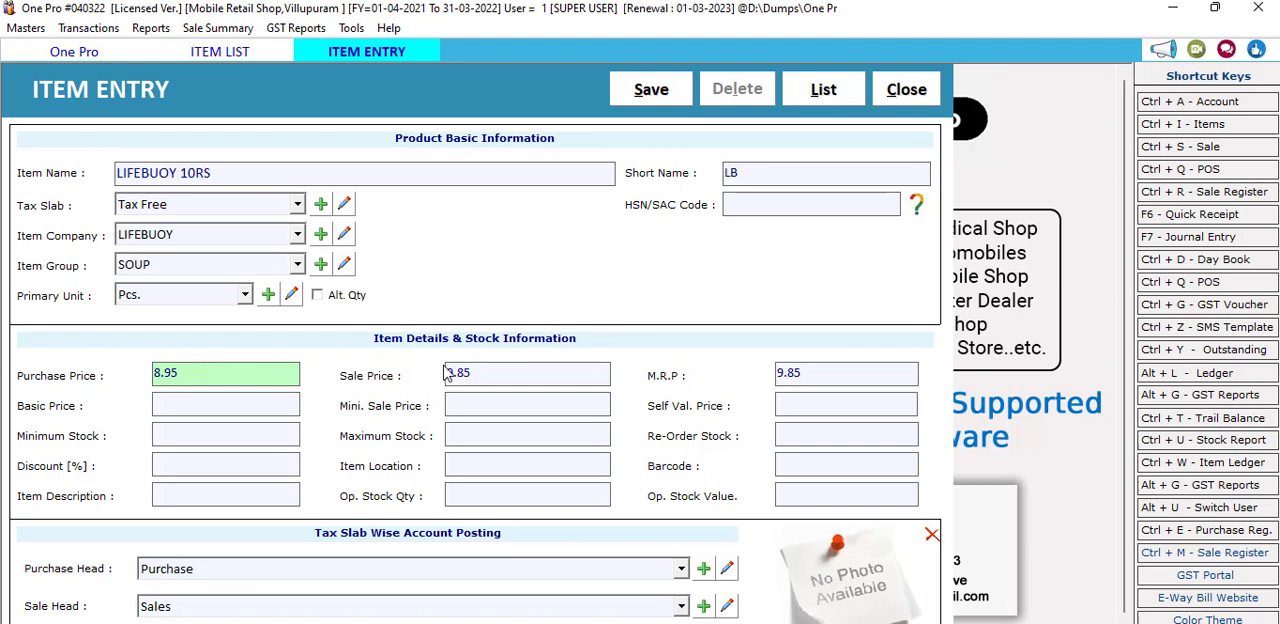
key("Tab")
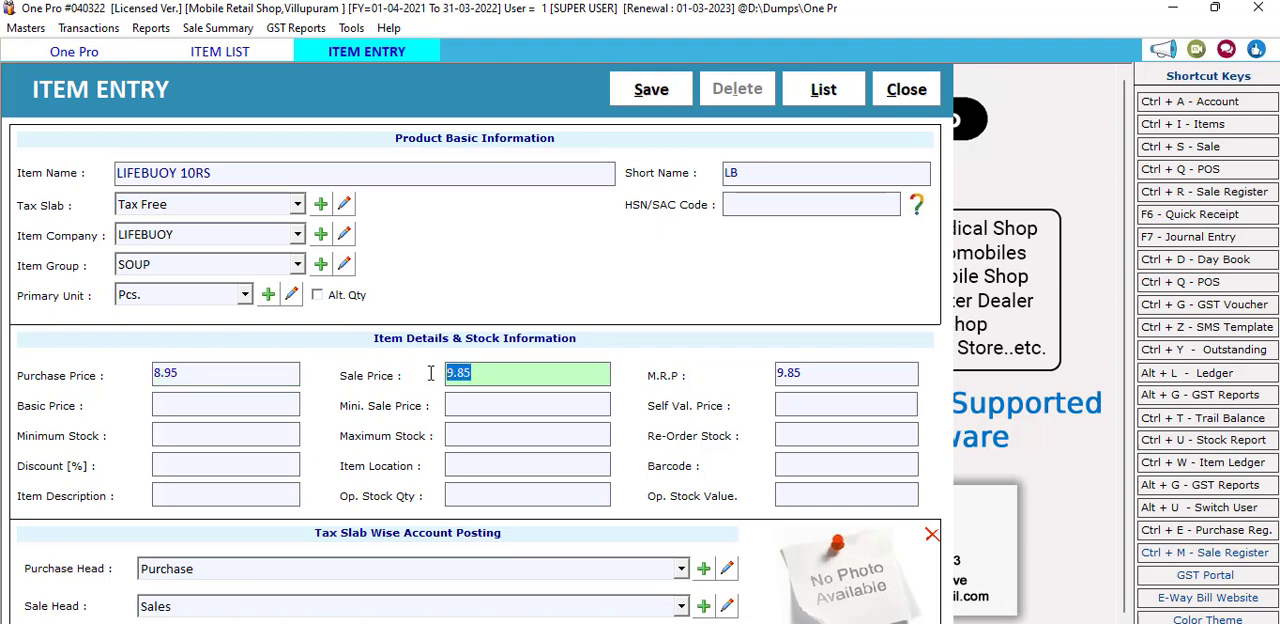
Step: Set the item's M.R.P to 10 and its minimum sale price to 9.25
left_click(822, 370)
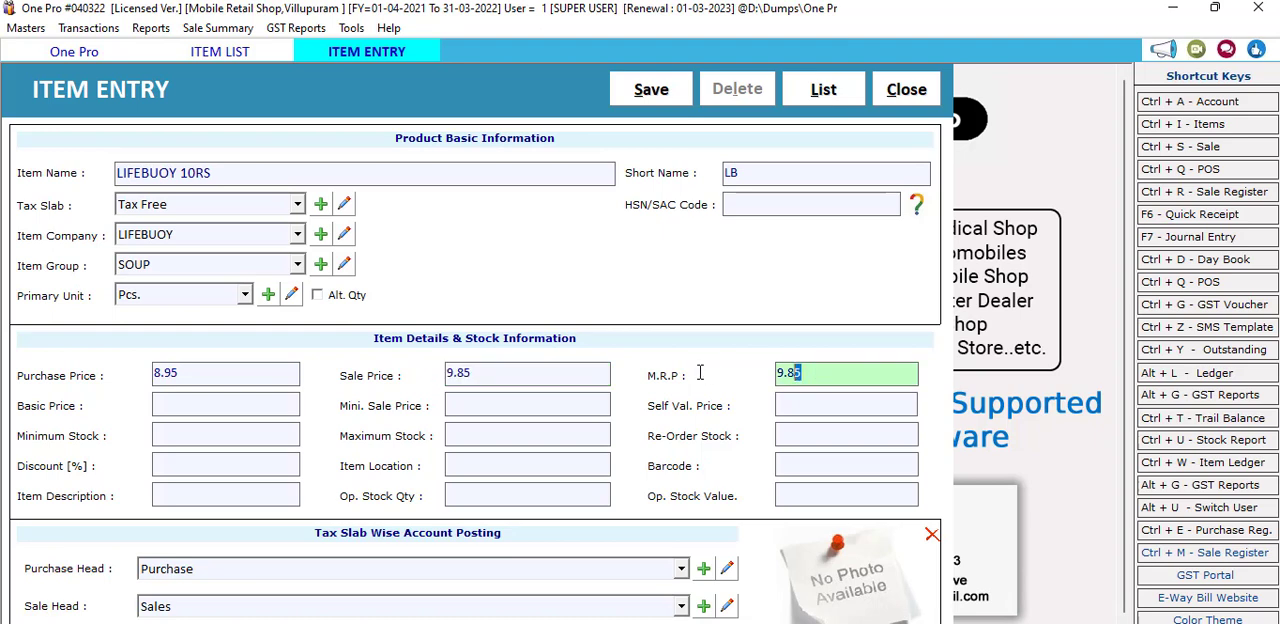
type("10")
key("Tab")
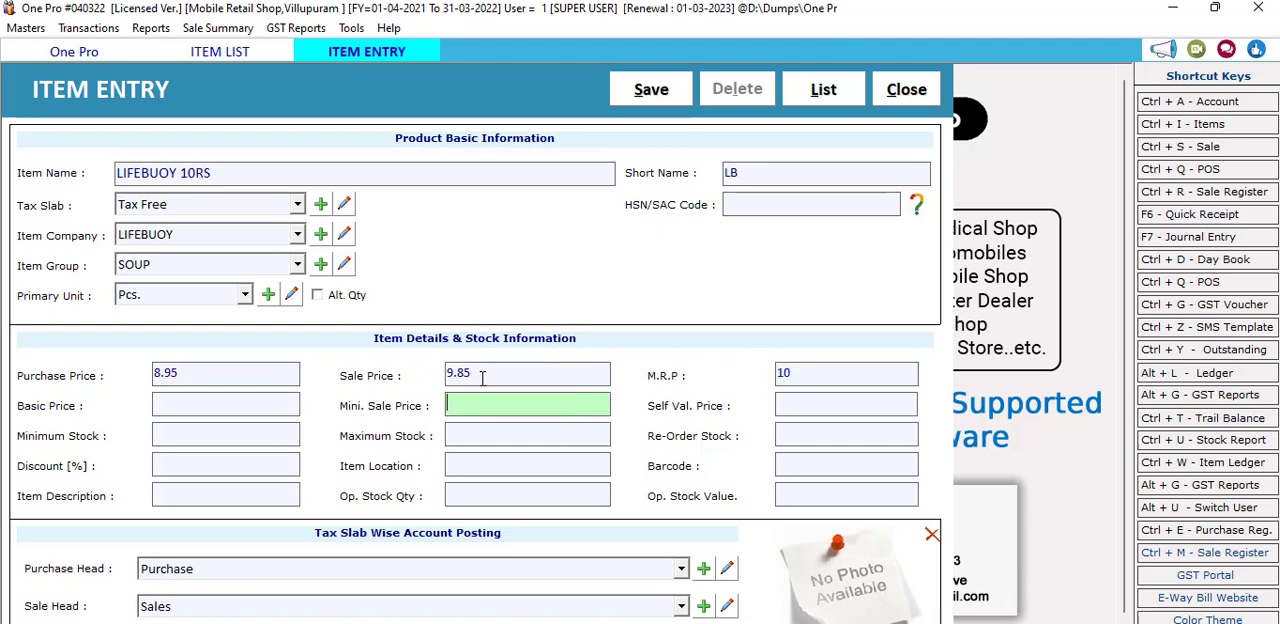
left_click(460, 370)
left_click(490, 401)
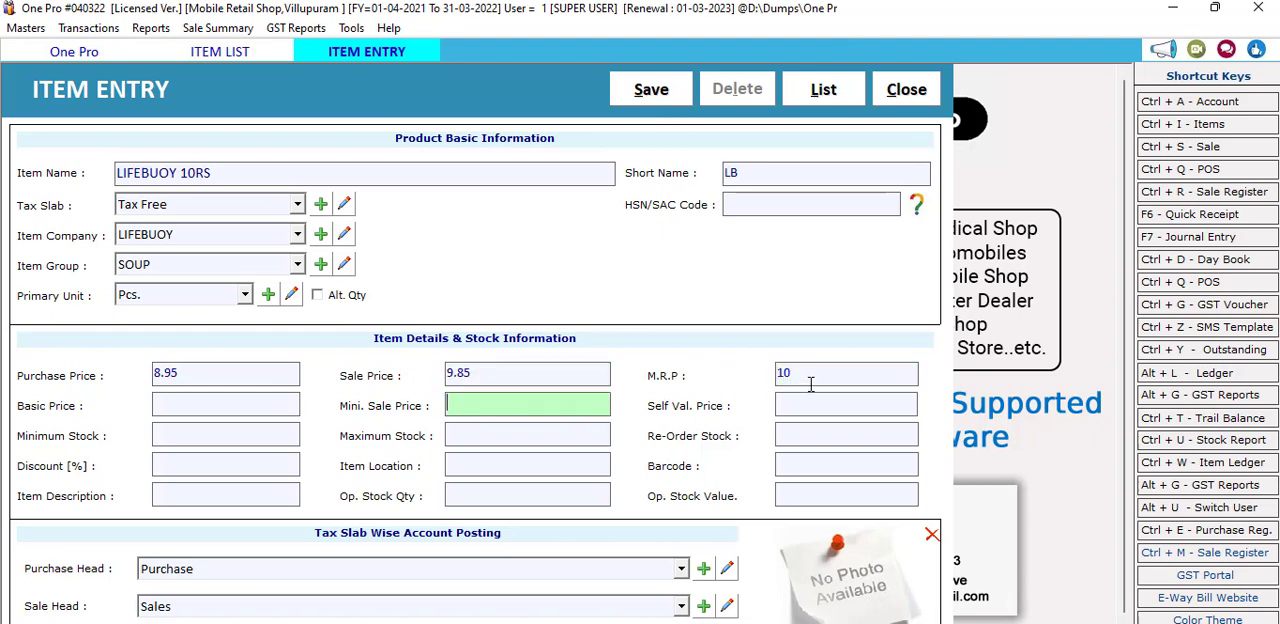
left_click(810, 378)
left_click(497, 403)
type("9.25")
Step: Enter a basic price of 7.98 for the item
left_click(215, 400)
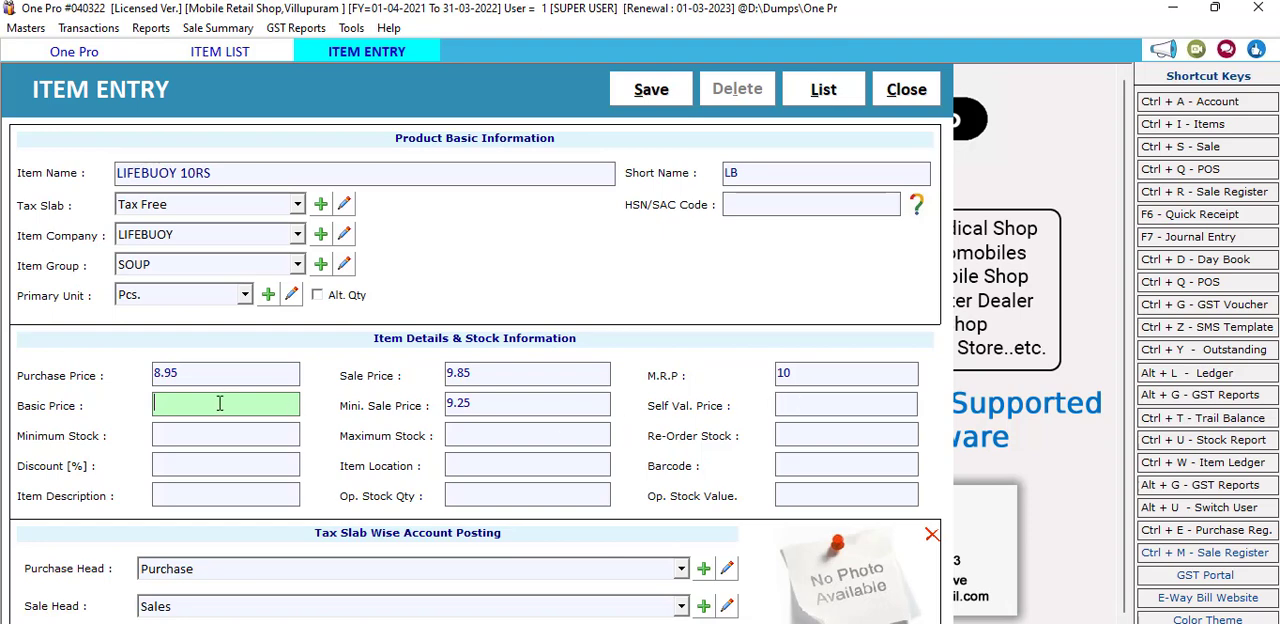
type("7.98")
key("Return")
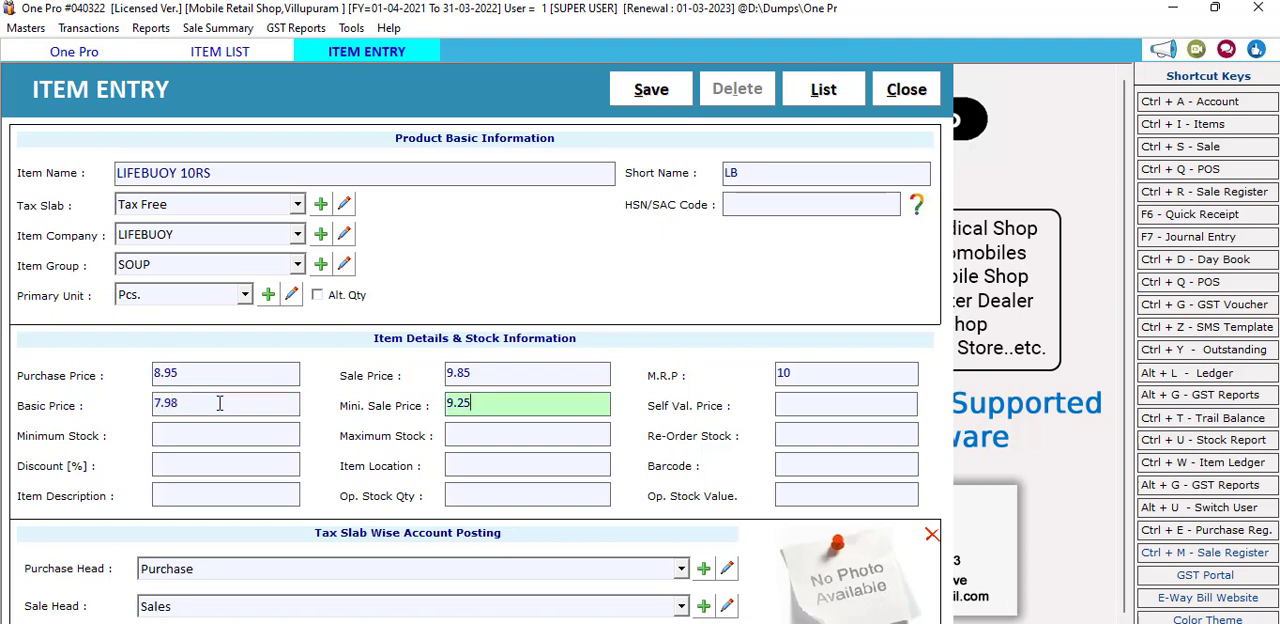
Step: Copy the purchase price of 8.95 into the item's self valuation price
left_click(843, 404)
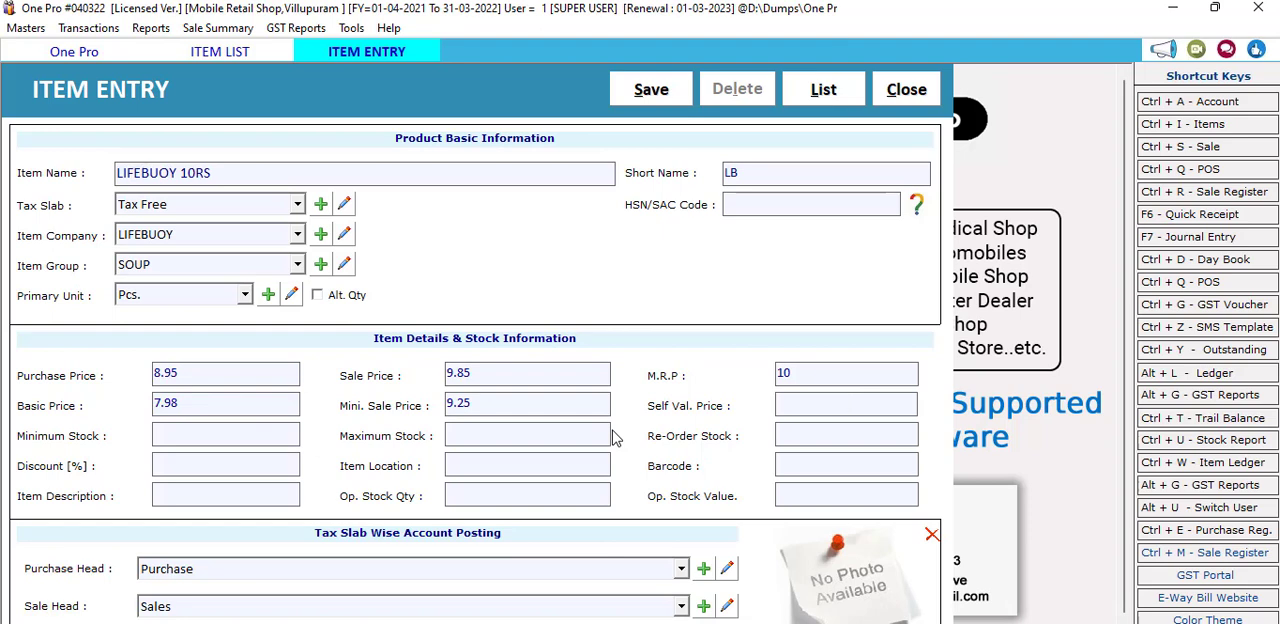
left_click(217, 372)
key("ctrl+c")
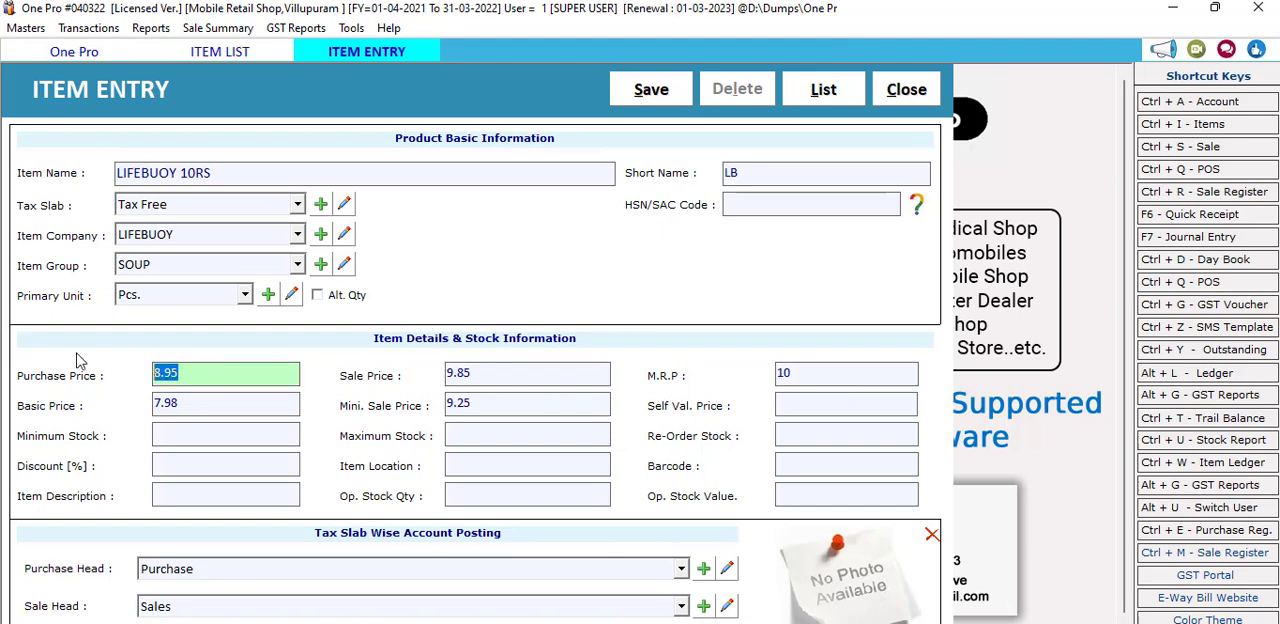
right_click(157, 376)
left_click(200, 436)
left_click(856, 399)
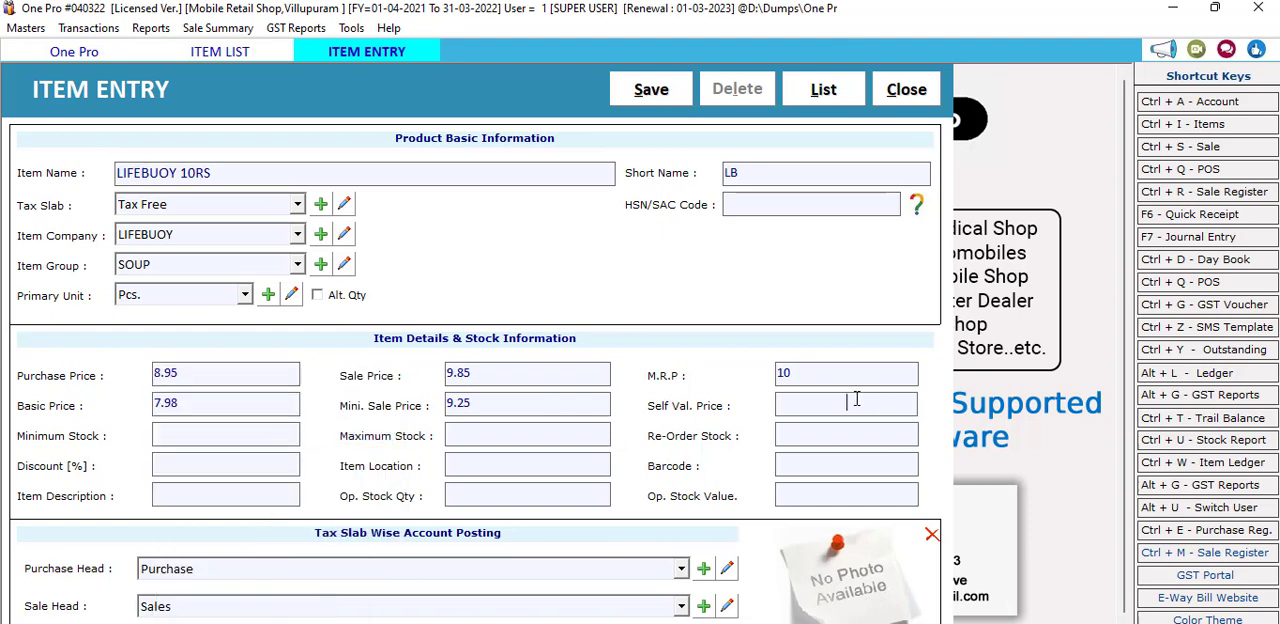
key("ctrl+v")
key("Return")
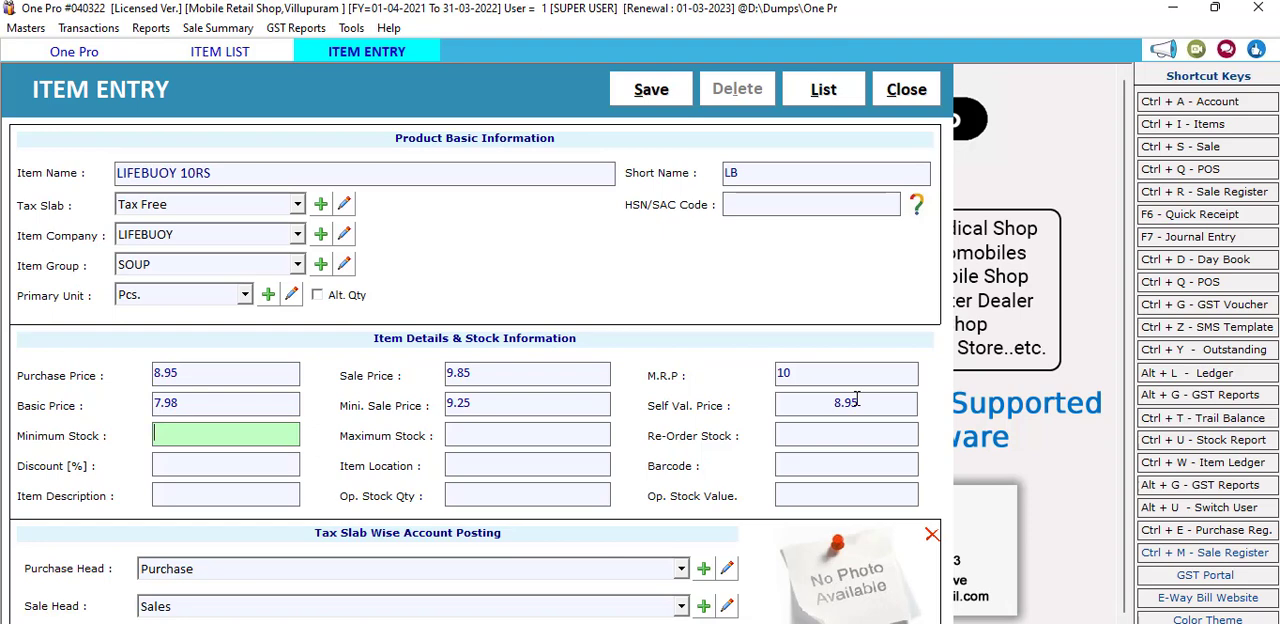
Step: Set the minimum stock to 10, the maximum stock to 20 and the re-order stock to 10
type("10")
key("Return")
type("20")
key("Return")
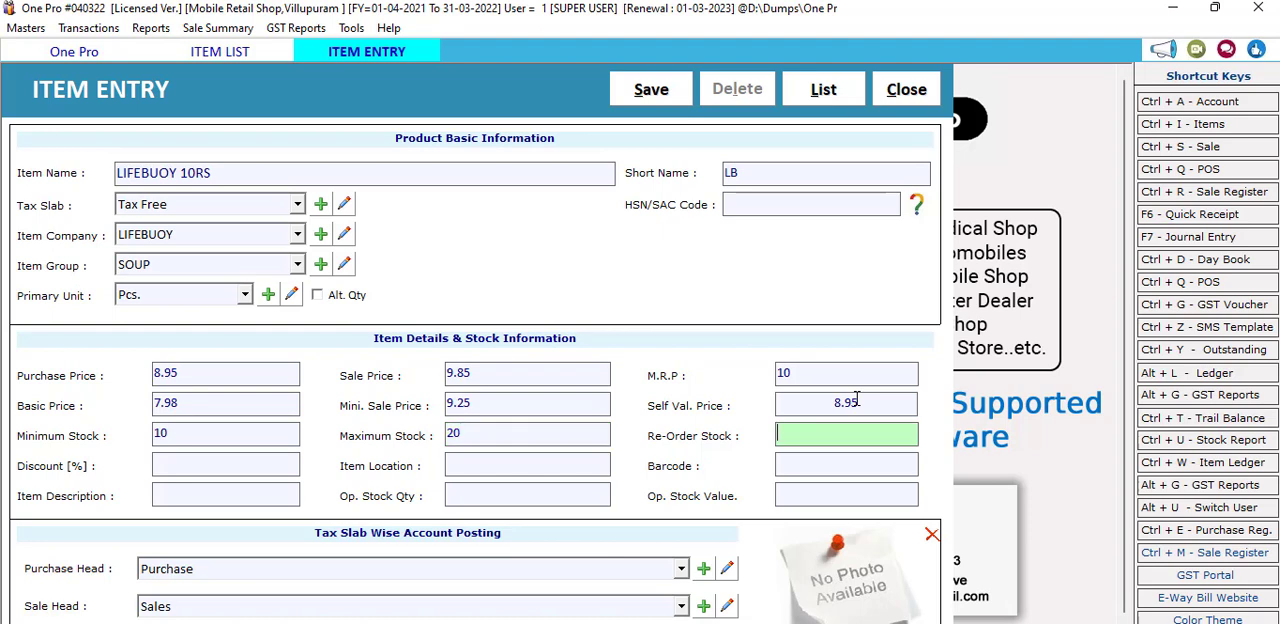
type("10")
key("Return")
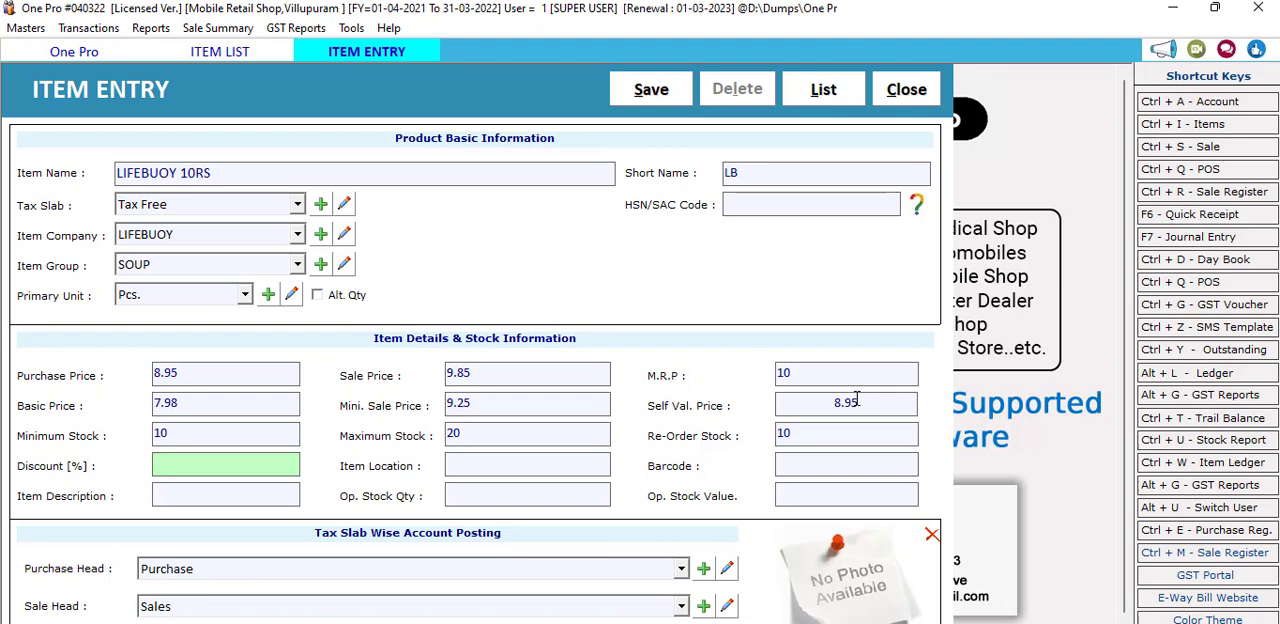
key("Return")
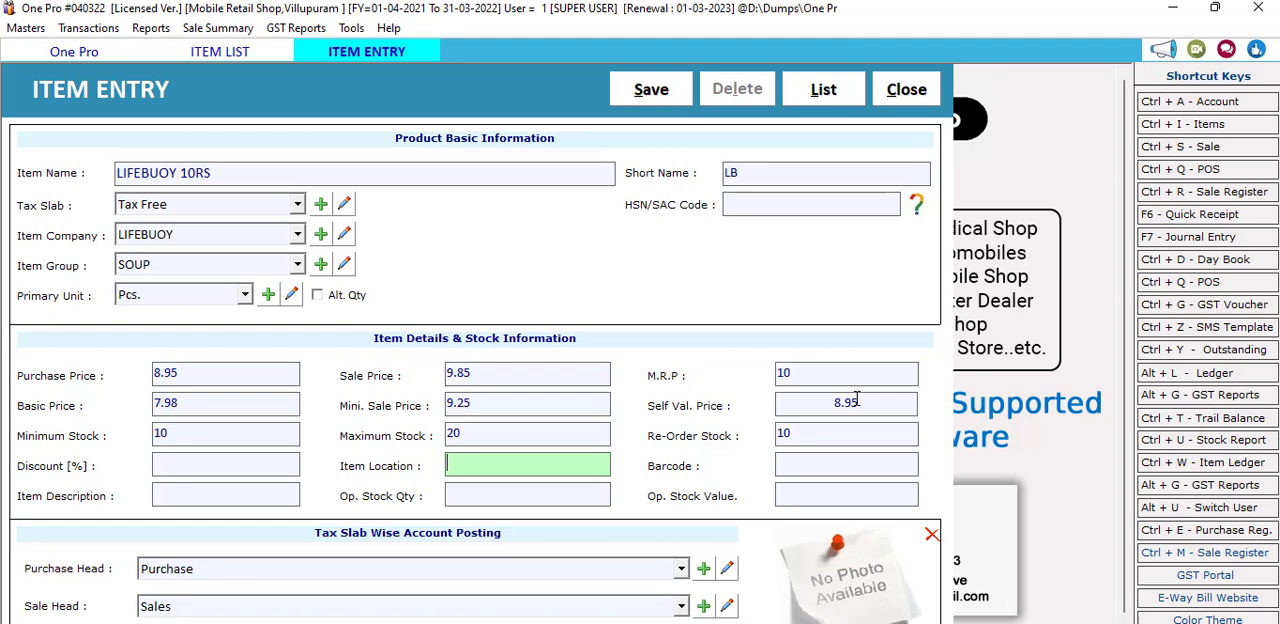
key("Return")
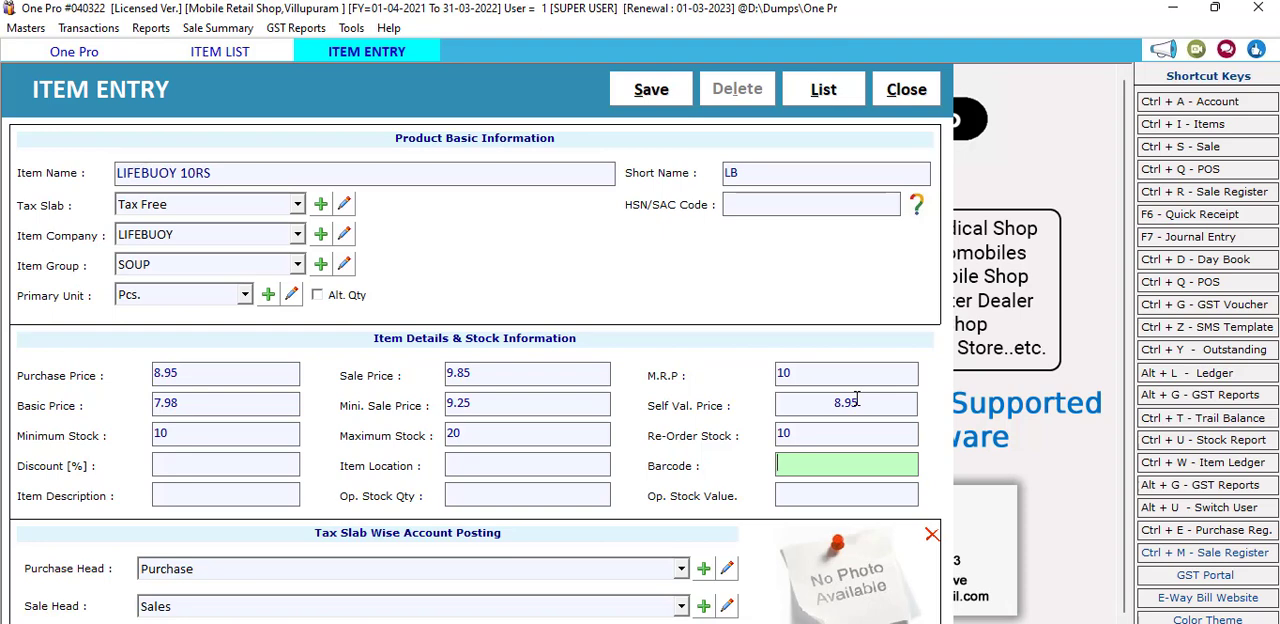
type("8901030861611")
key("Return")
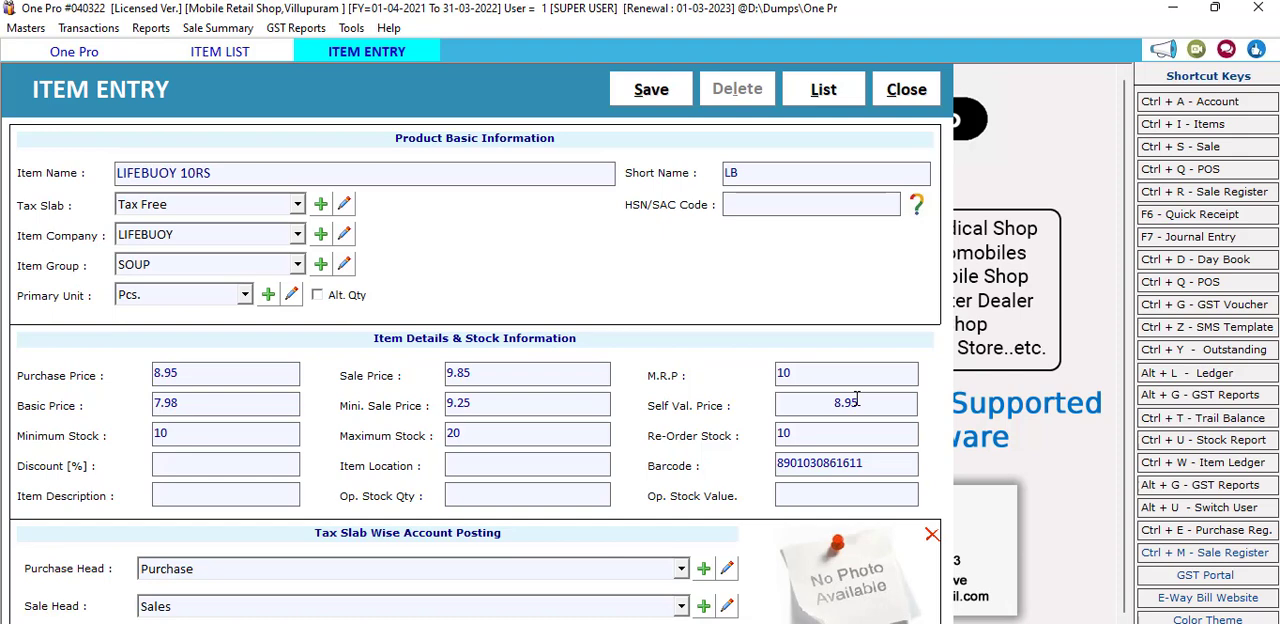
left_click(867, 466)
left_click_drag(882, 465, 770, 465)
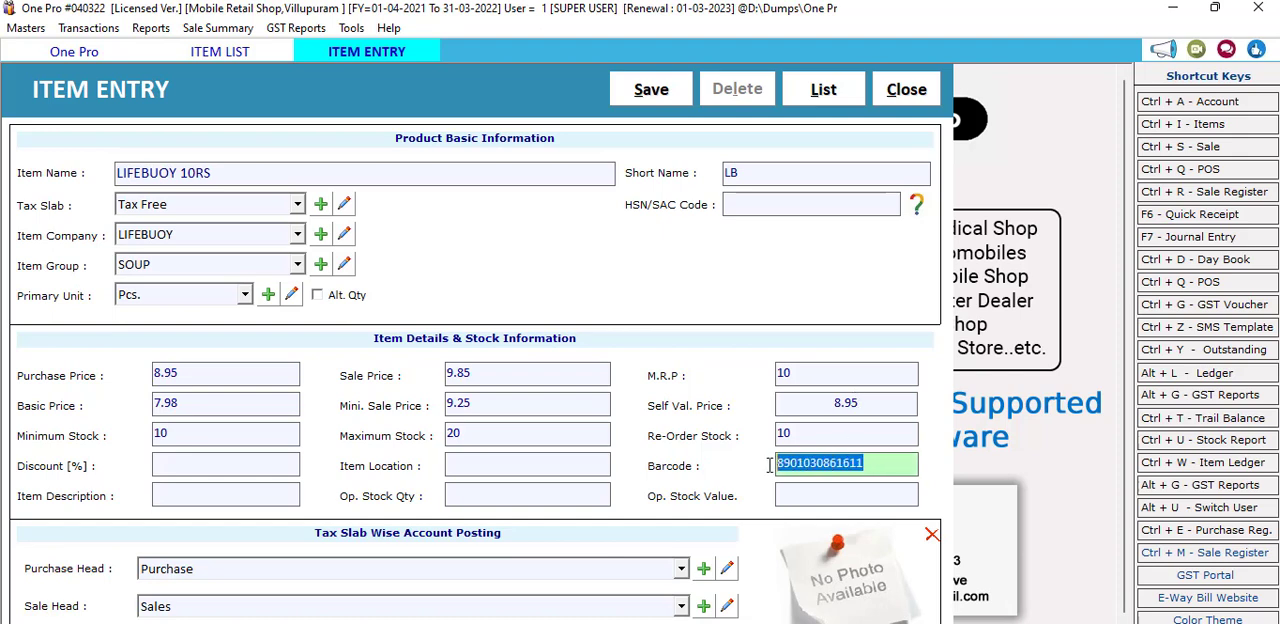
left_click(204, 168)
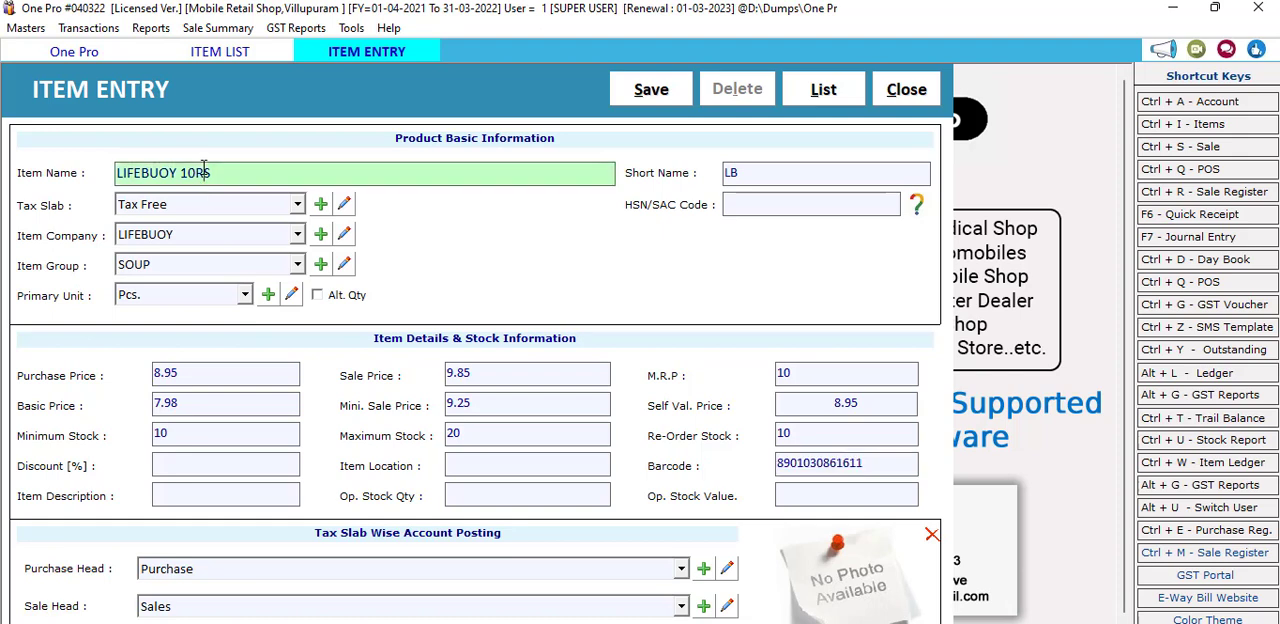
left_click_drag(872, 465, 726, 465)
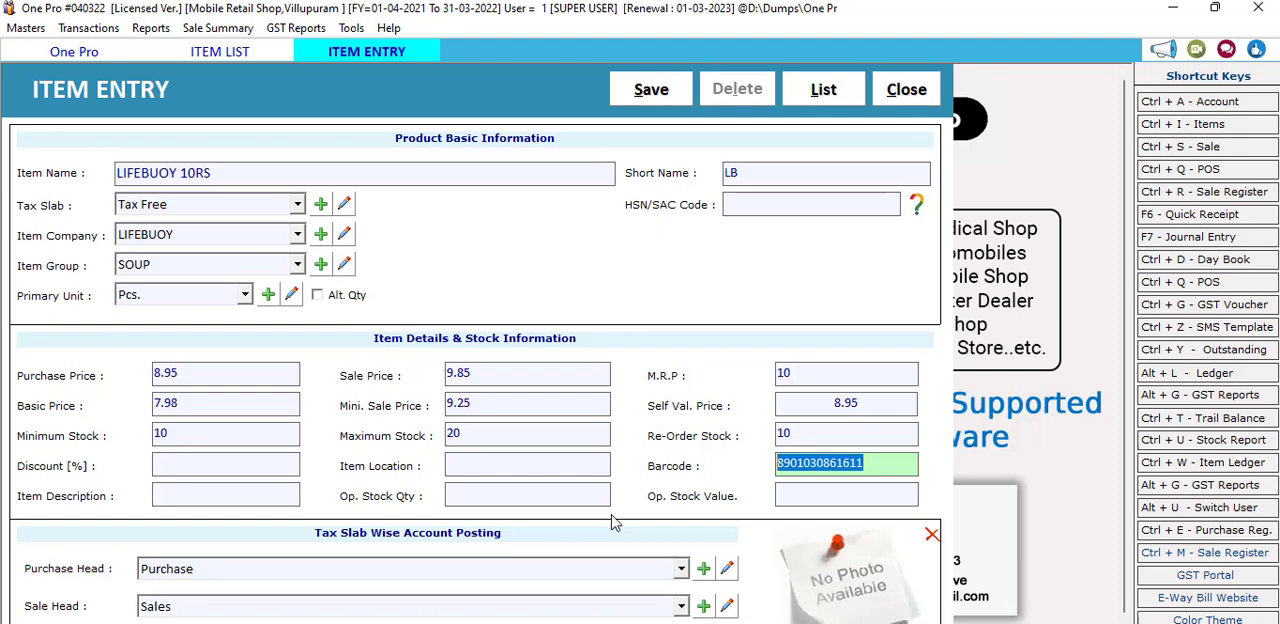
Step: Leave the item description empty and set the opening stock quantity to 10
left_click(184, 497)
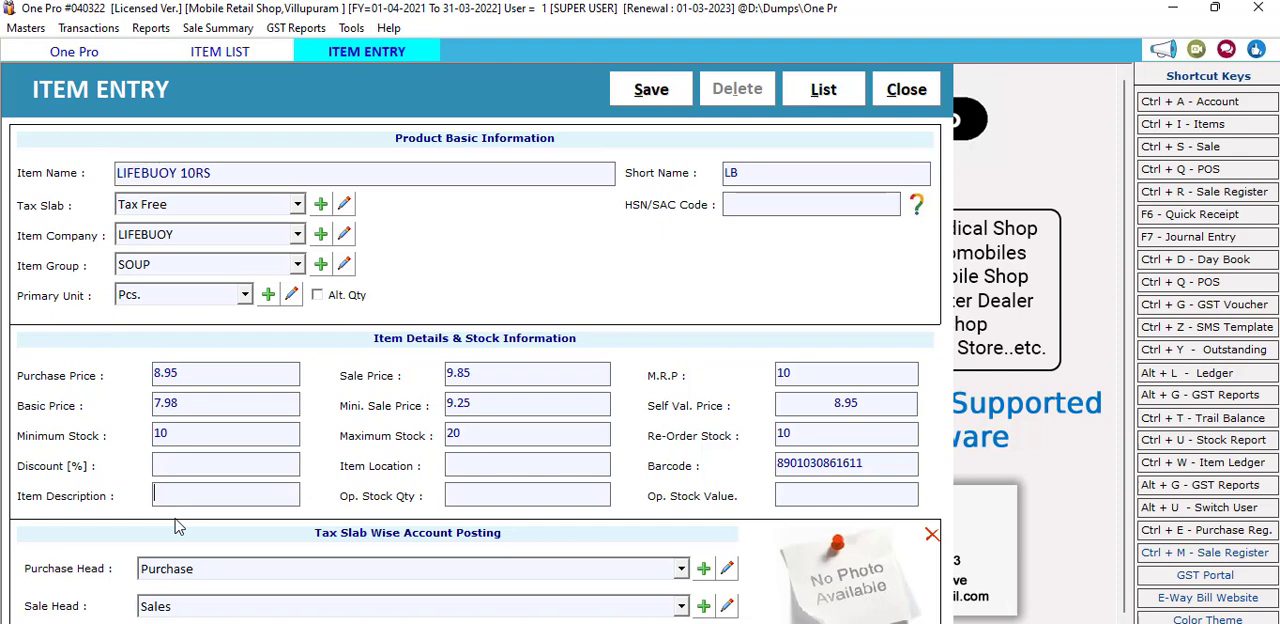
left_click(478, 491)
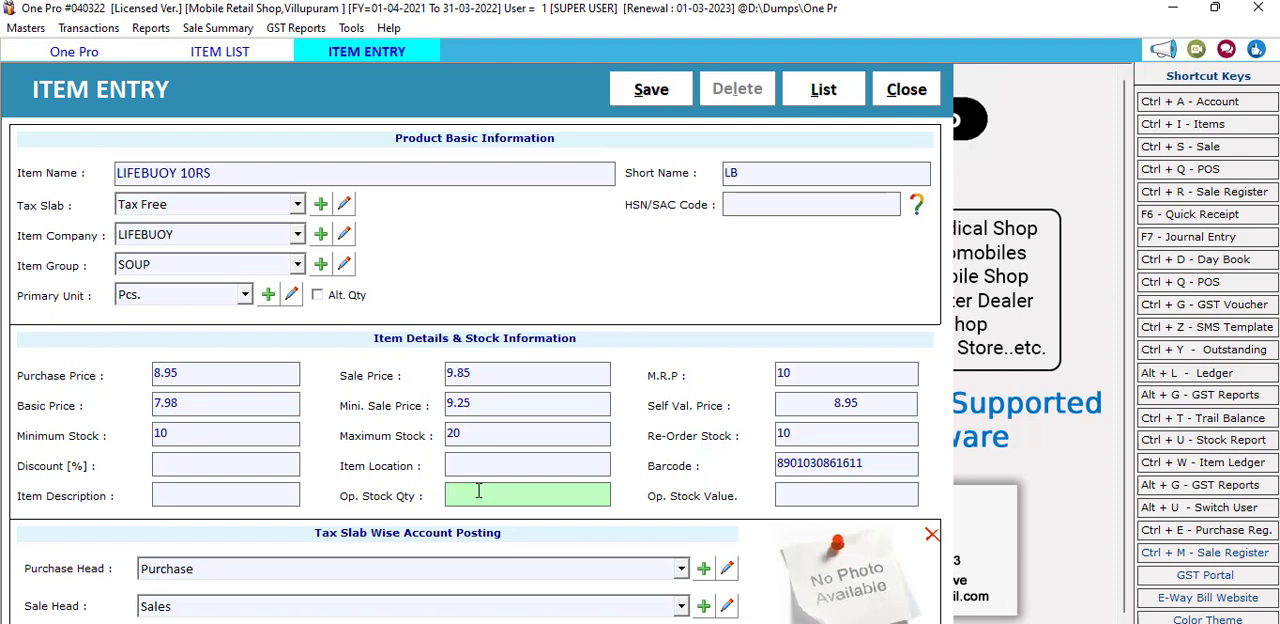
type("10")
key("Return")
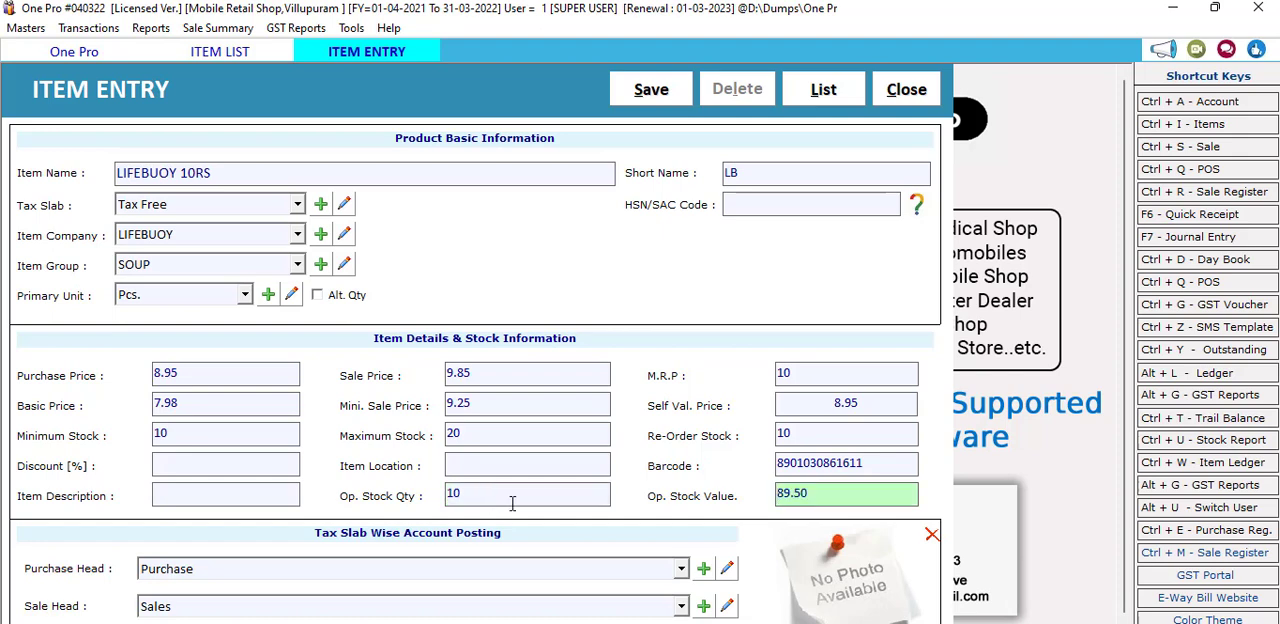
left_click(512, 500)
left_click(825, 402)
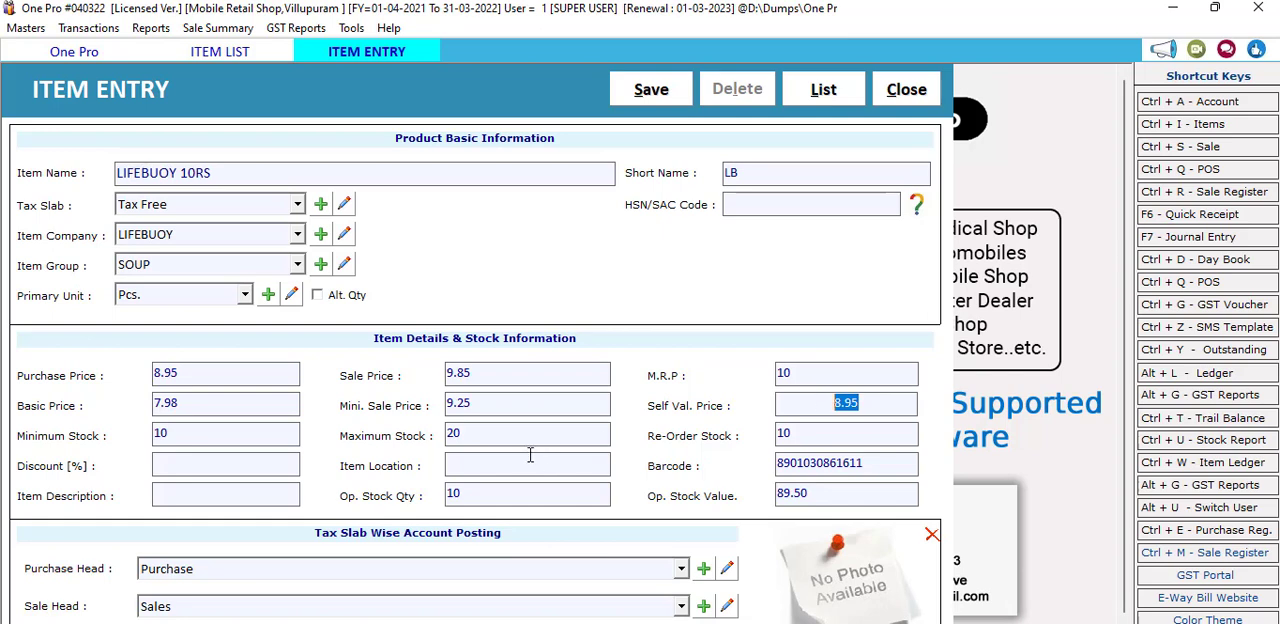
left_click(504, 499)
left_click(810, 492)
double_click(810, 492)
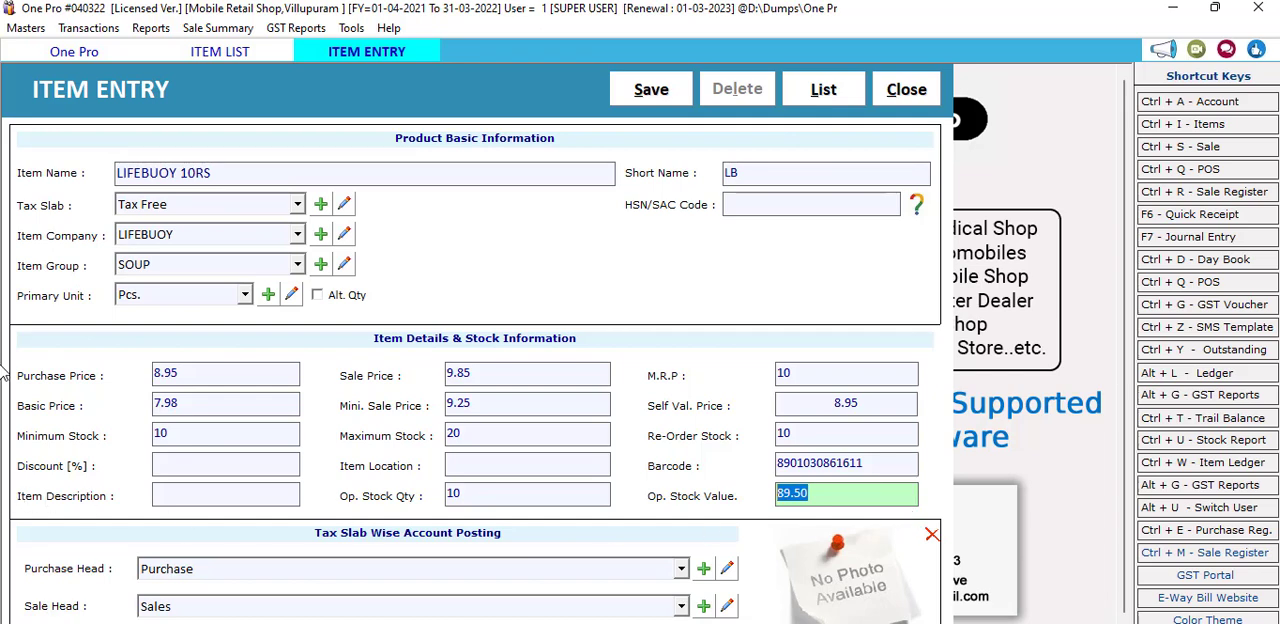
Step: Save the new LIFEBUOY 10RS item and close its entry form
left_click(651, 89)
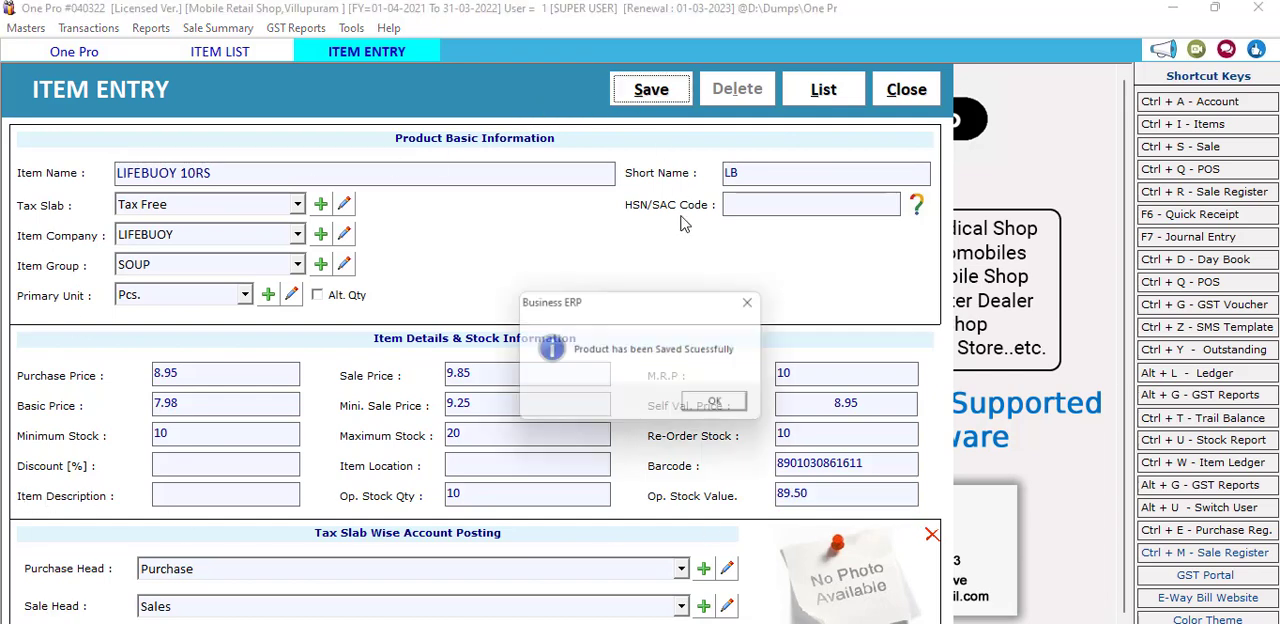
left_click(726, 404)
left_click(893, 98)
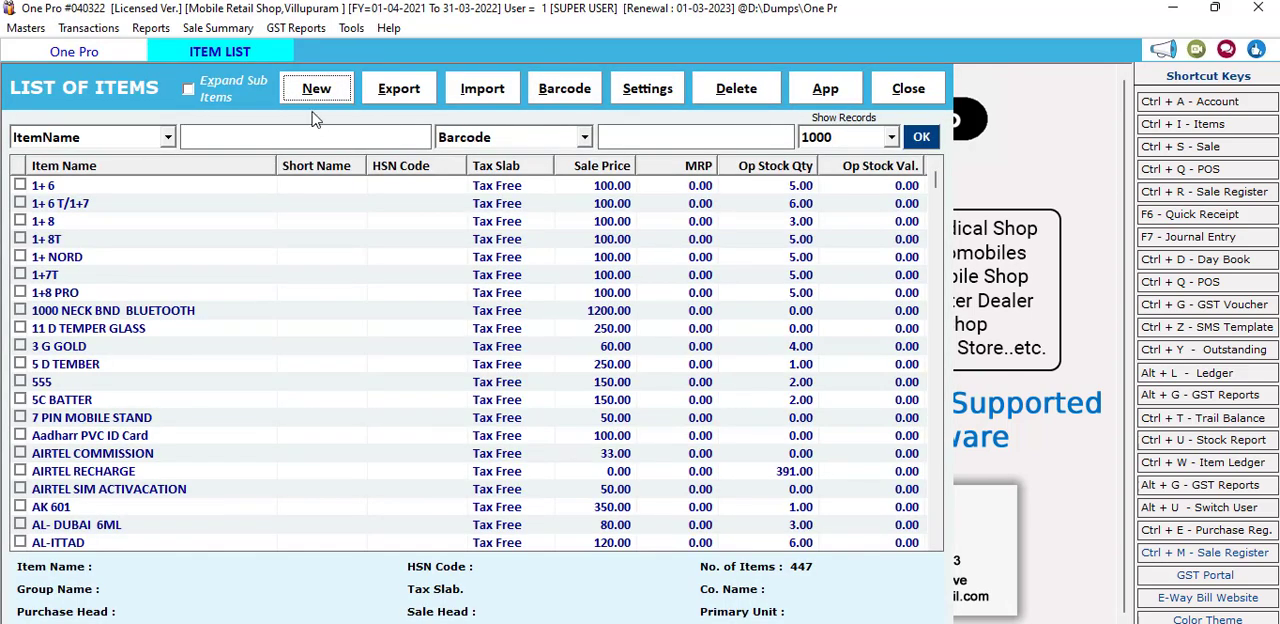
Step: Reload the item list, search it by item name for LIFE and select the LIFEBUOY 10RS record
left_click(922, 92)
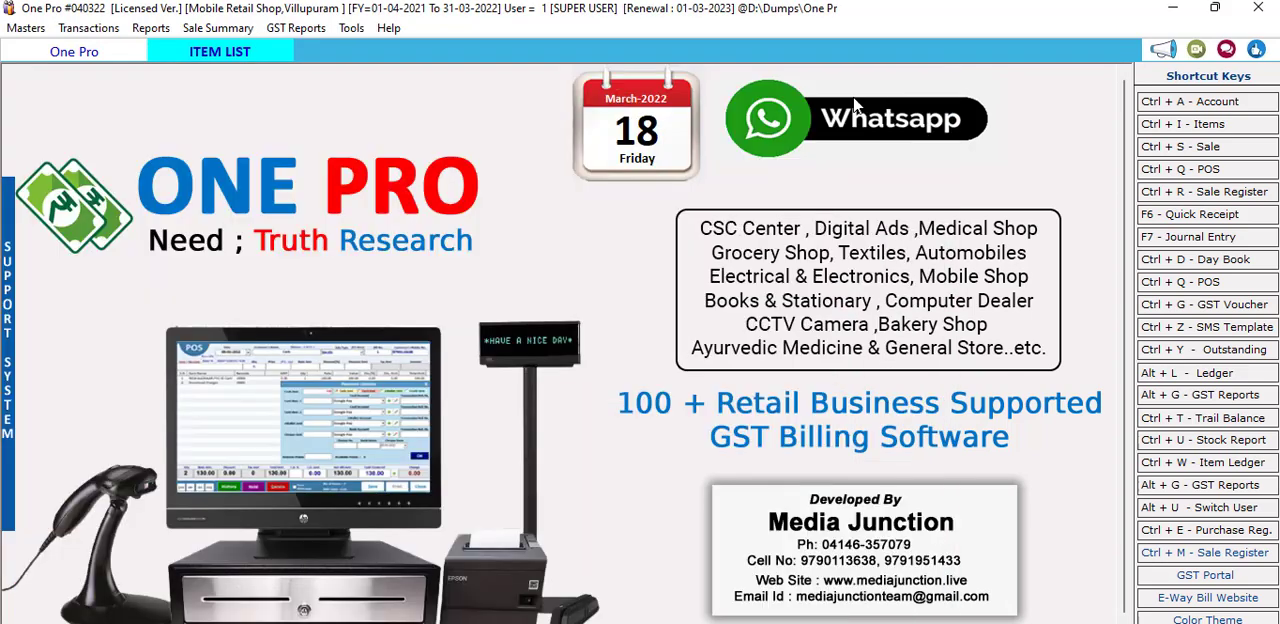
left_click(1180, 128)
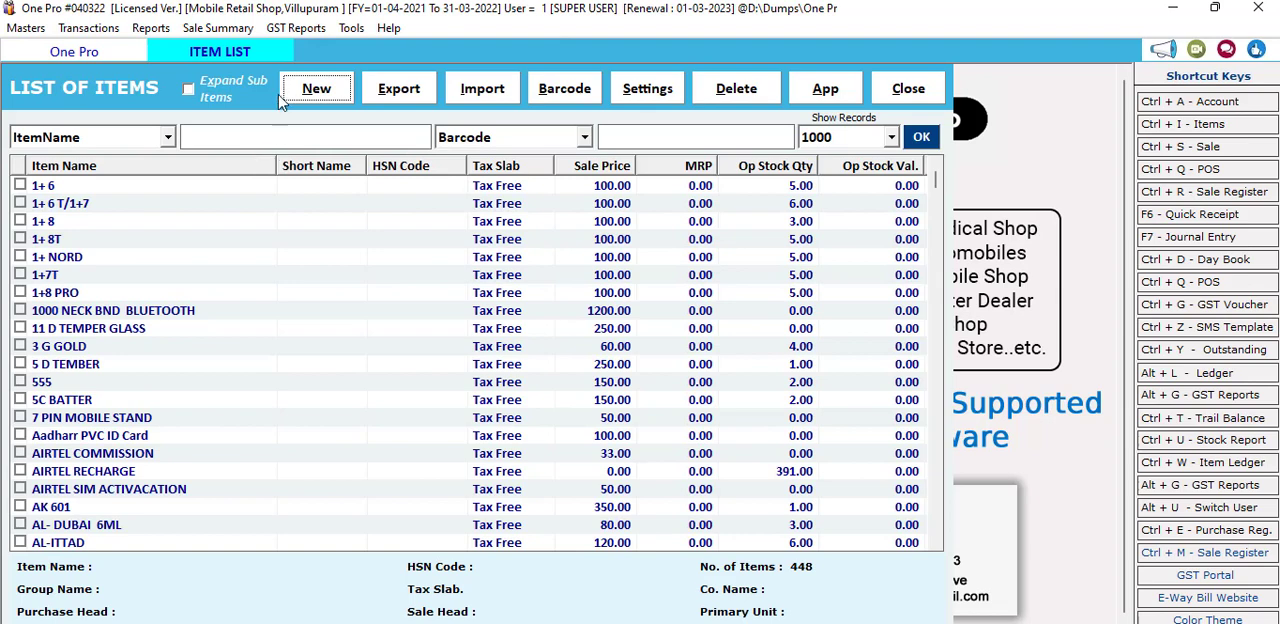
left_click(265, 142)
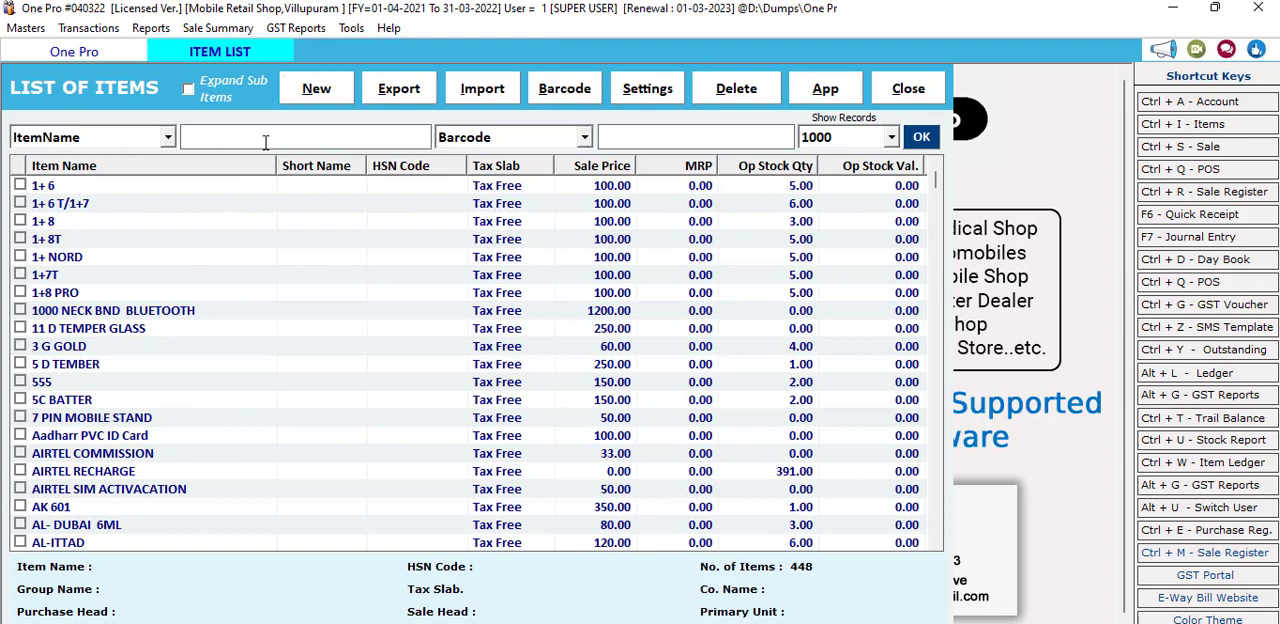
type("LIFE")
left_click(921, 141)
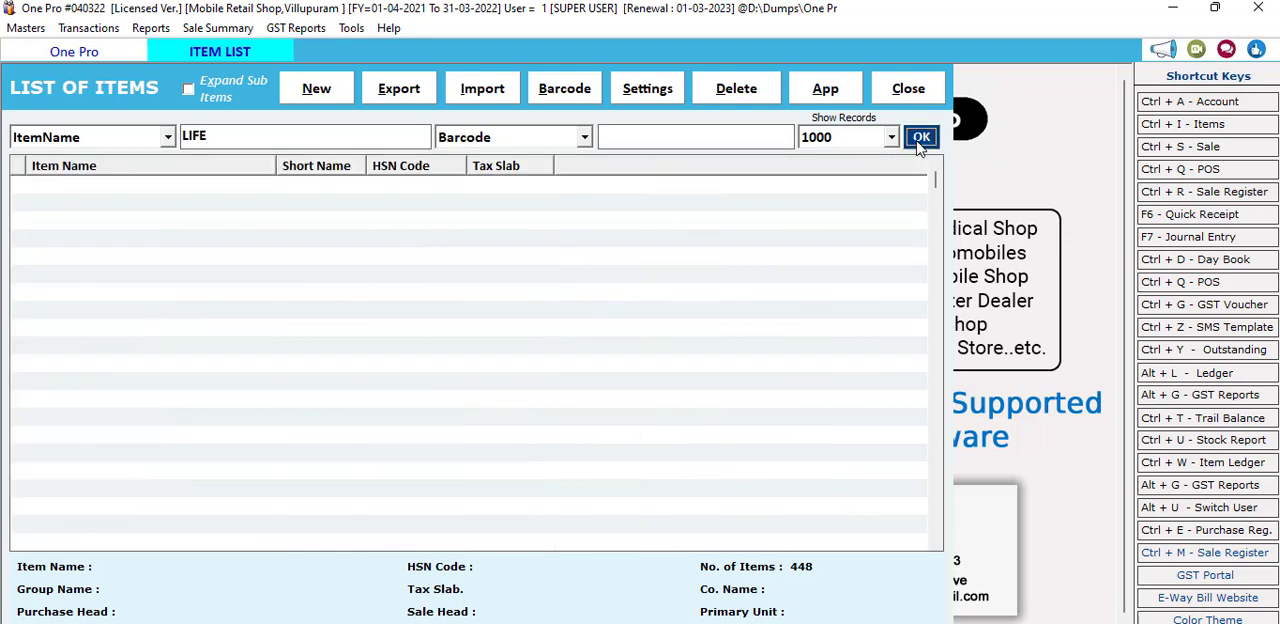
left_click(109, 190)
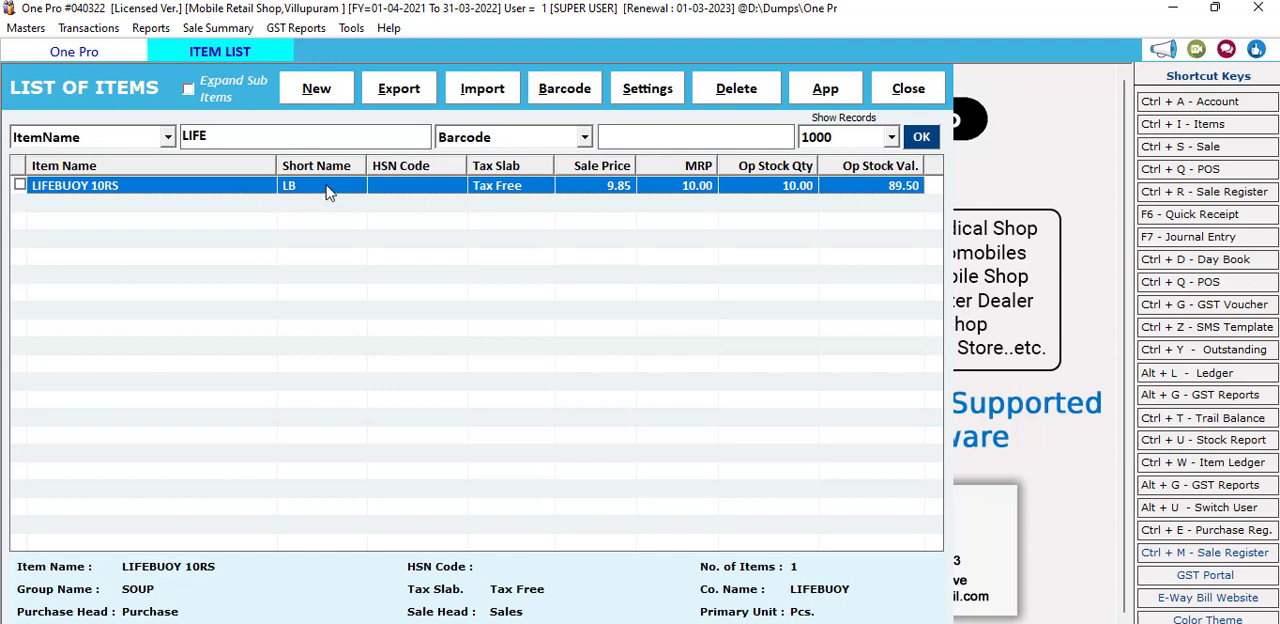
Step: Tick LIFEBUOY 10RS in the item list and export selected items only to Excel with No Balance (0 Op. Stock)
left_click(399, 92)
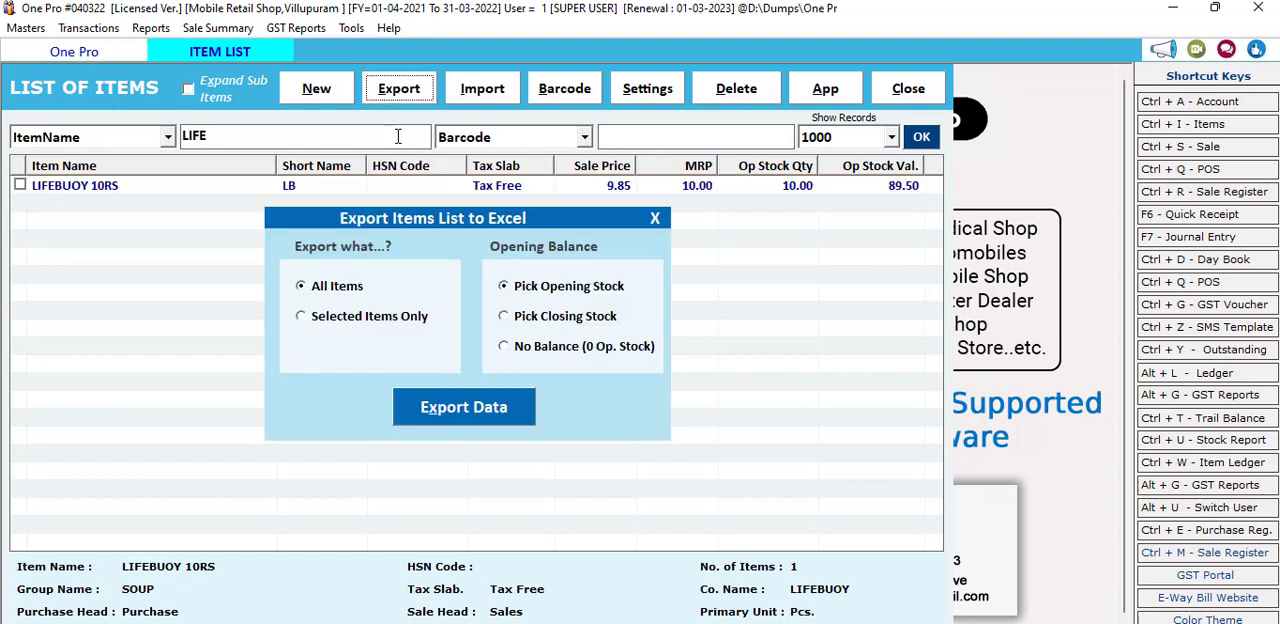
left_click(655, 218)
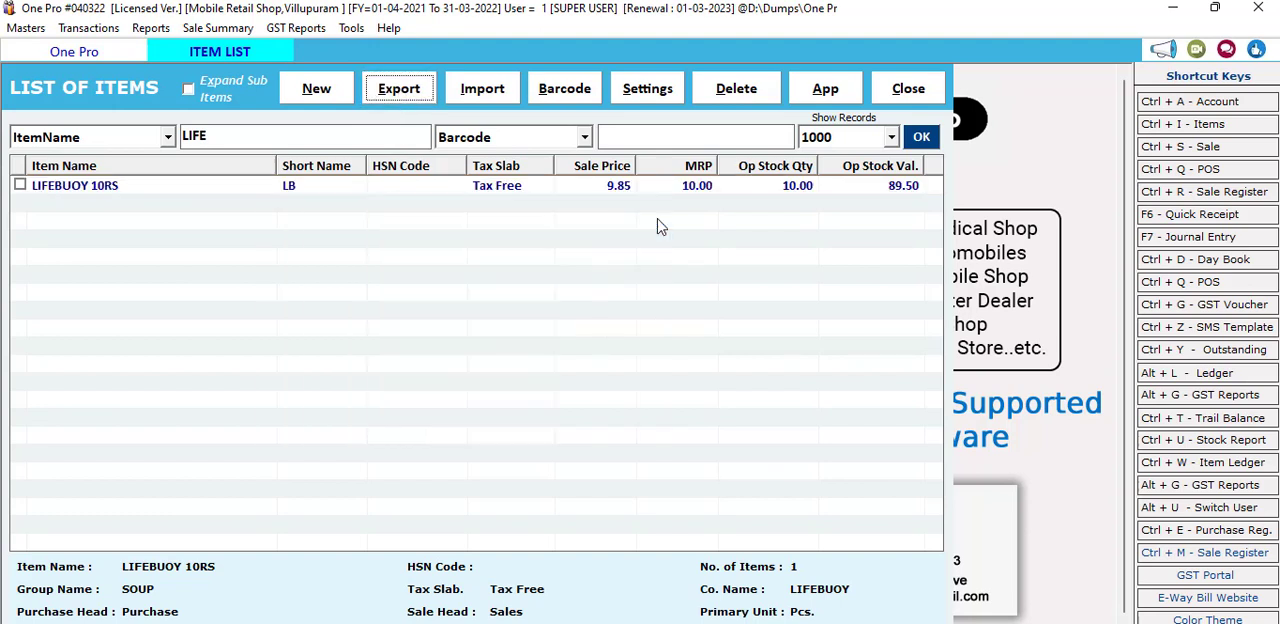
left_click(27, 192)
left_click(20, 185)
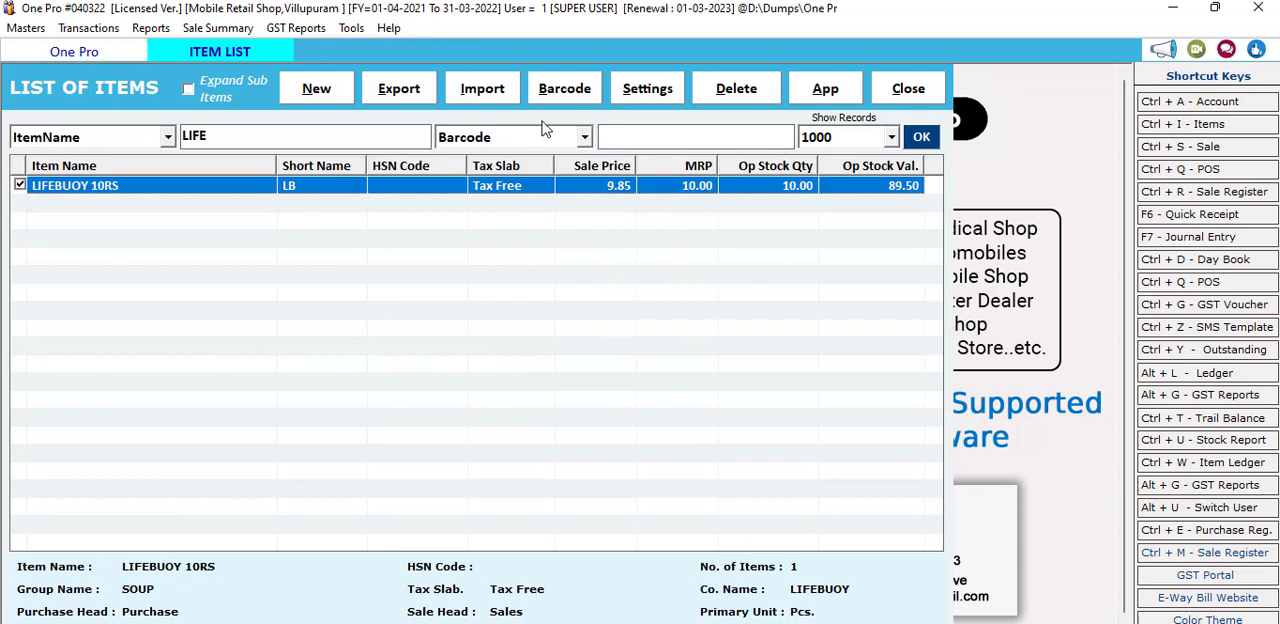
left_click(405, 94)
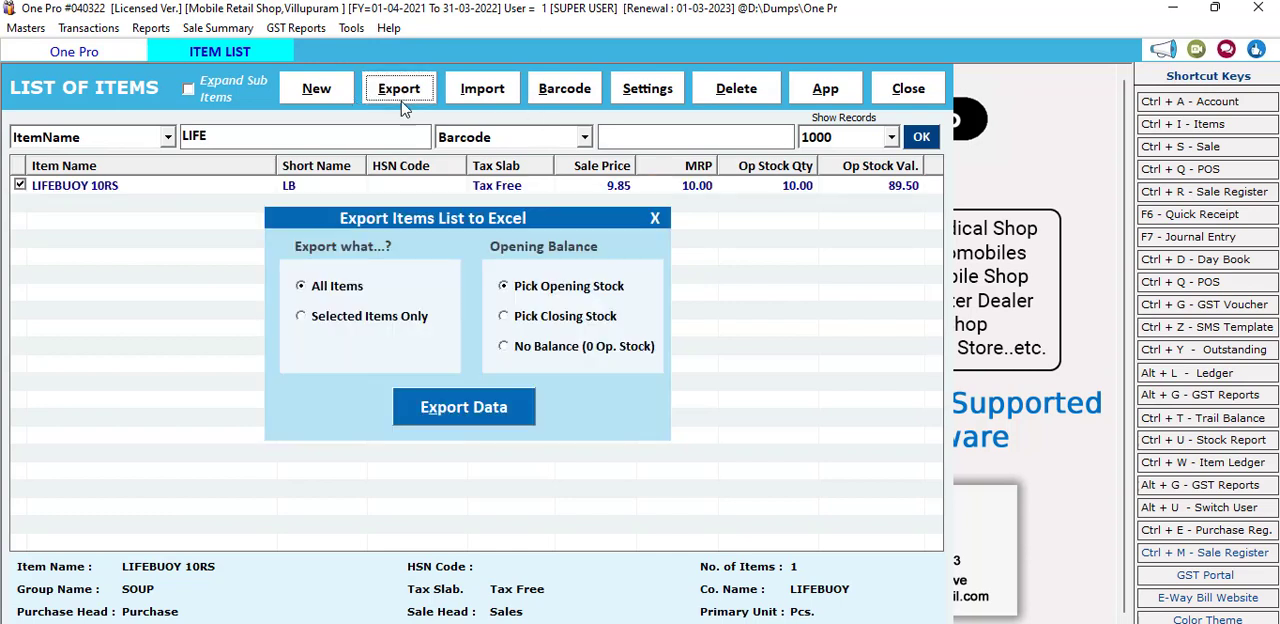
left_click(333, 316)
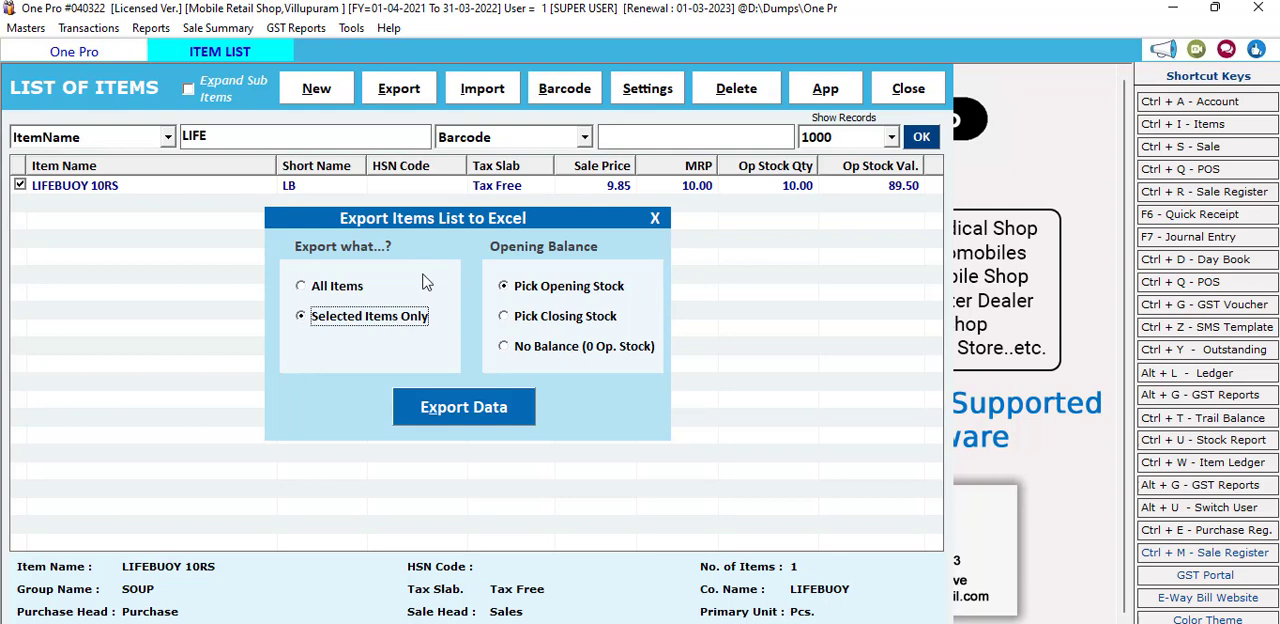
left_click(505, 350)
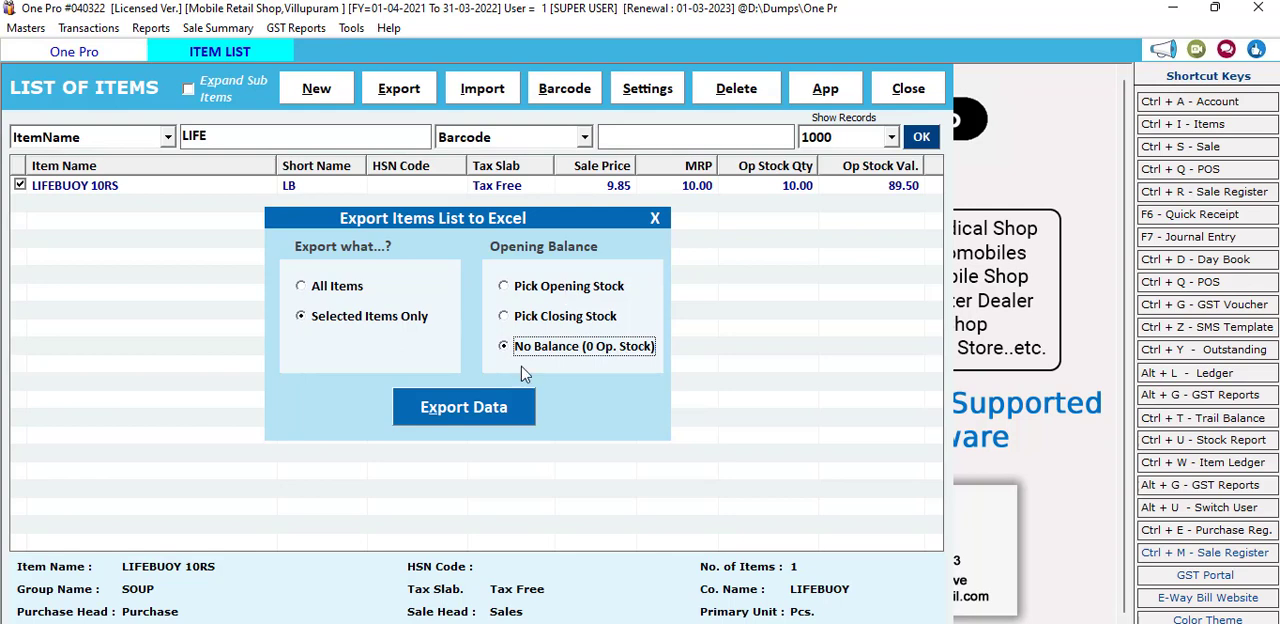
left_click(503, 408)
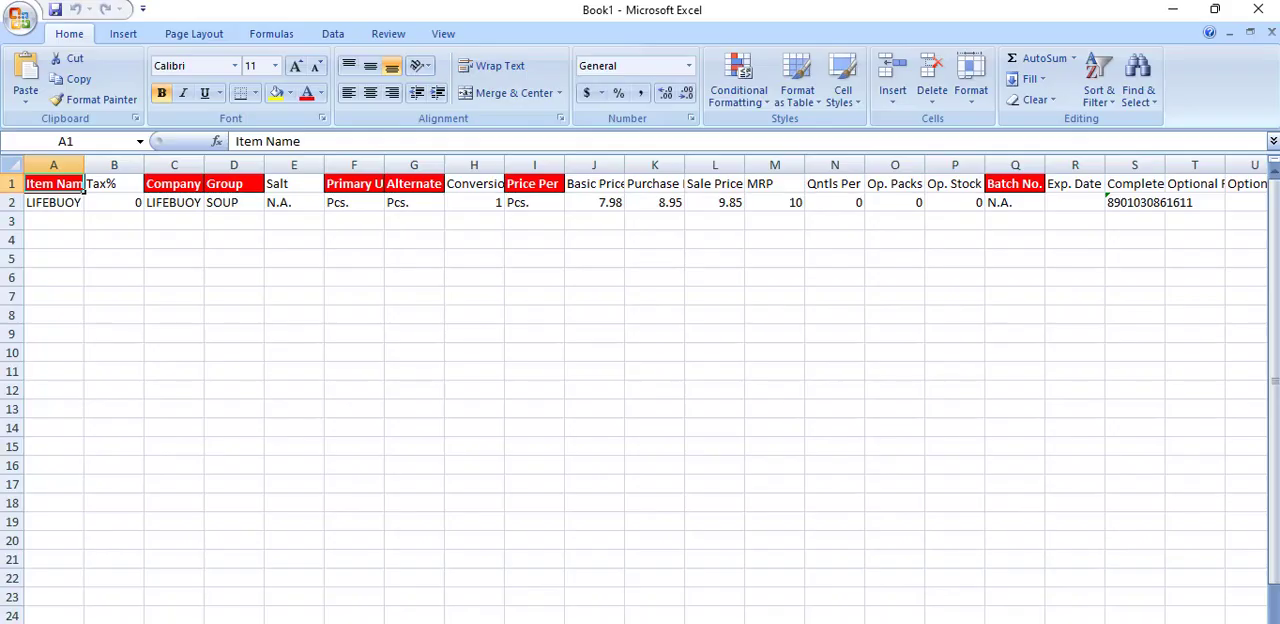
Step: Start a new item in row 3 with item name HAMAM, tax 0% and company HAMAM
left_click(53, 222)
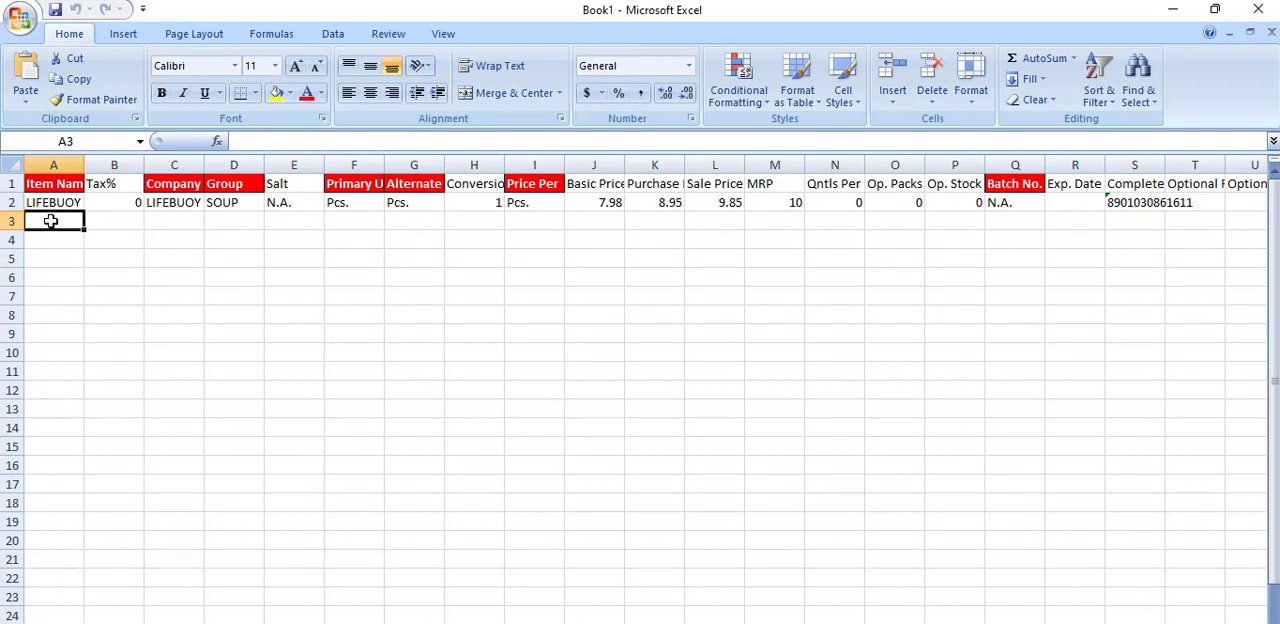
type("HAMAM")
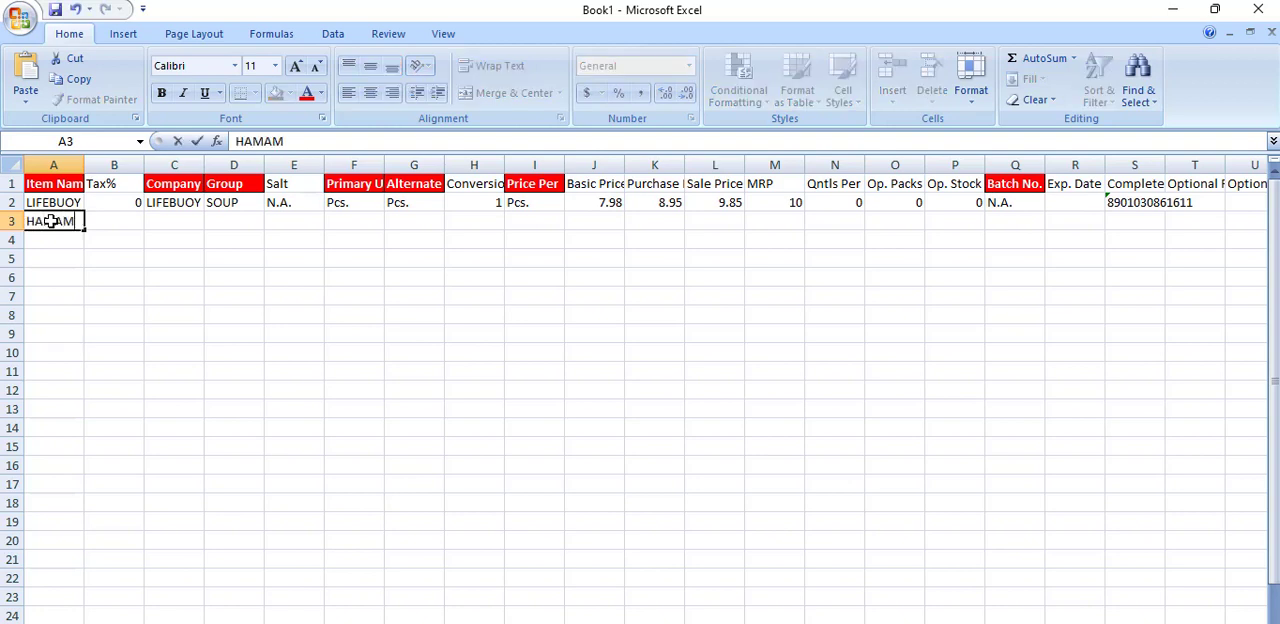
key("Return")
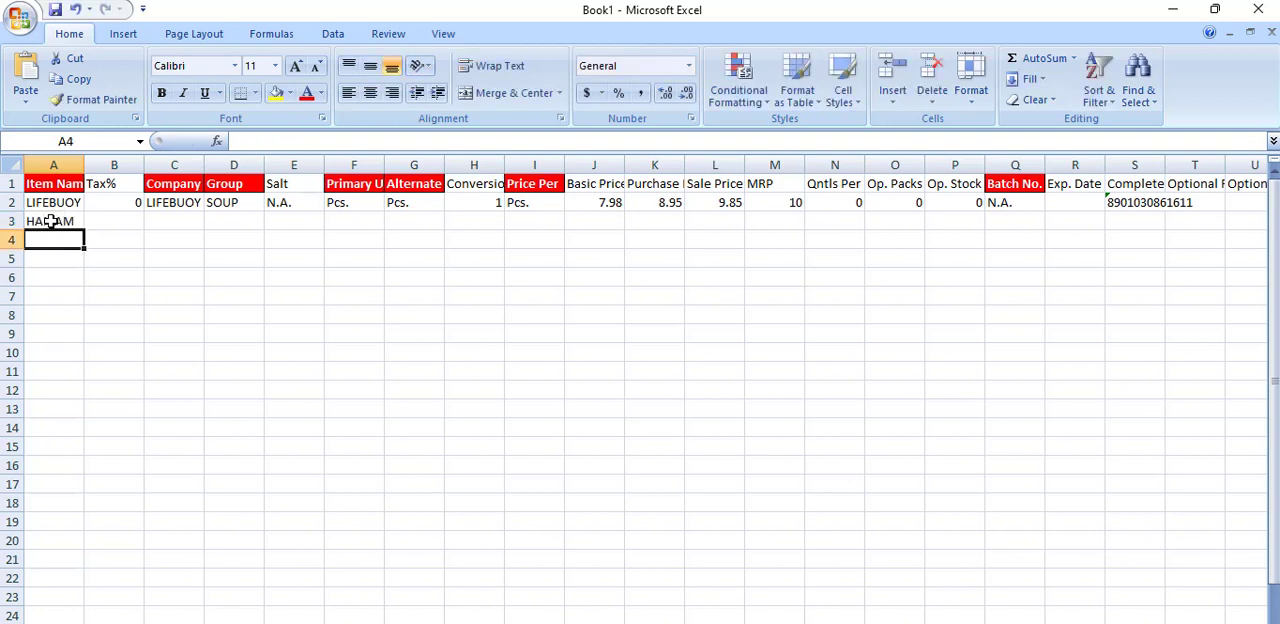
left_click(127, 213)
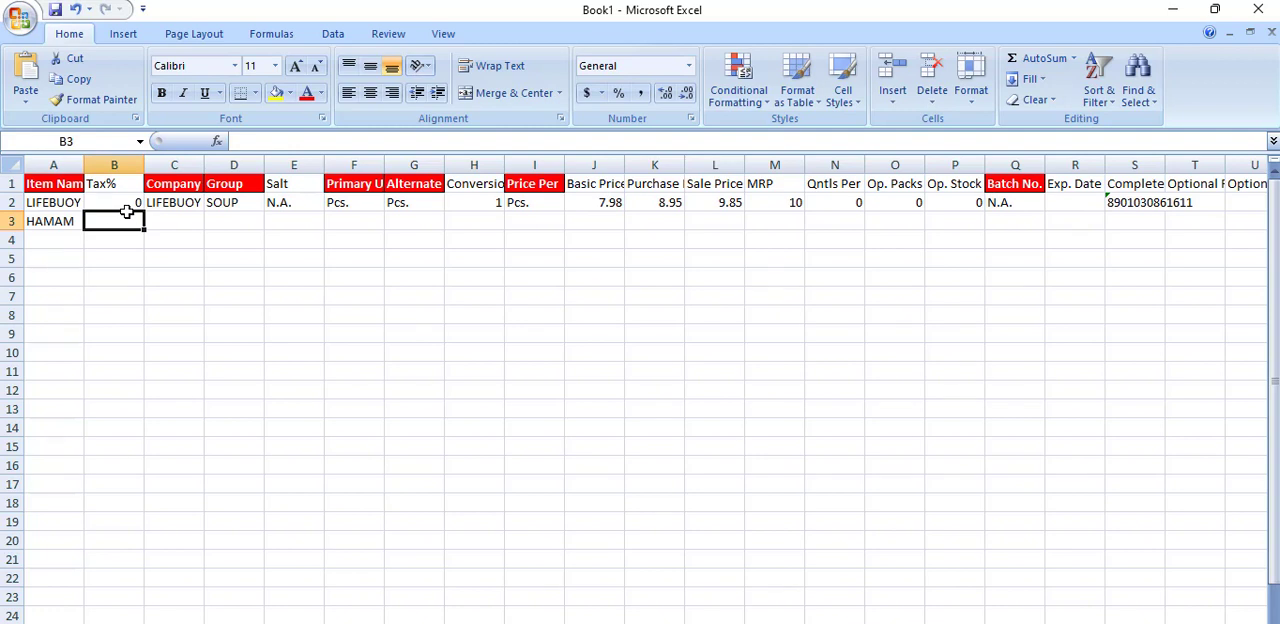
type("0")
key("Tab")
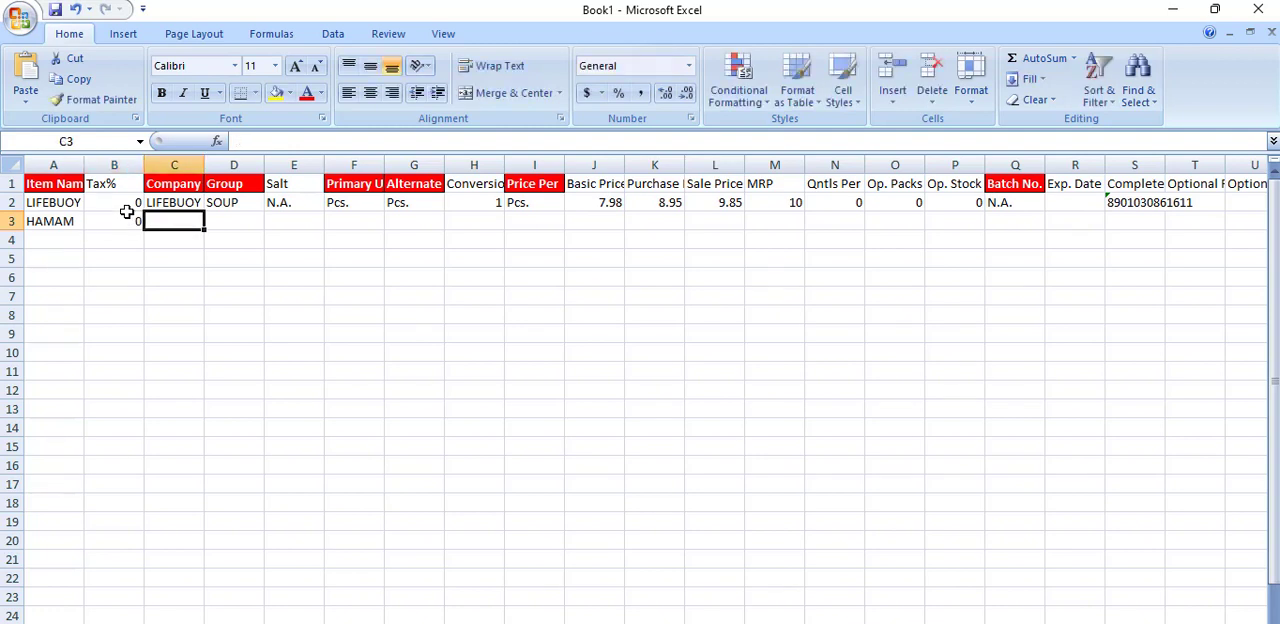
type("HA")
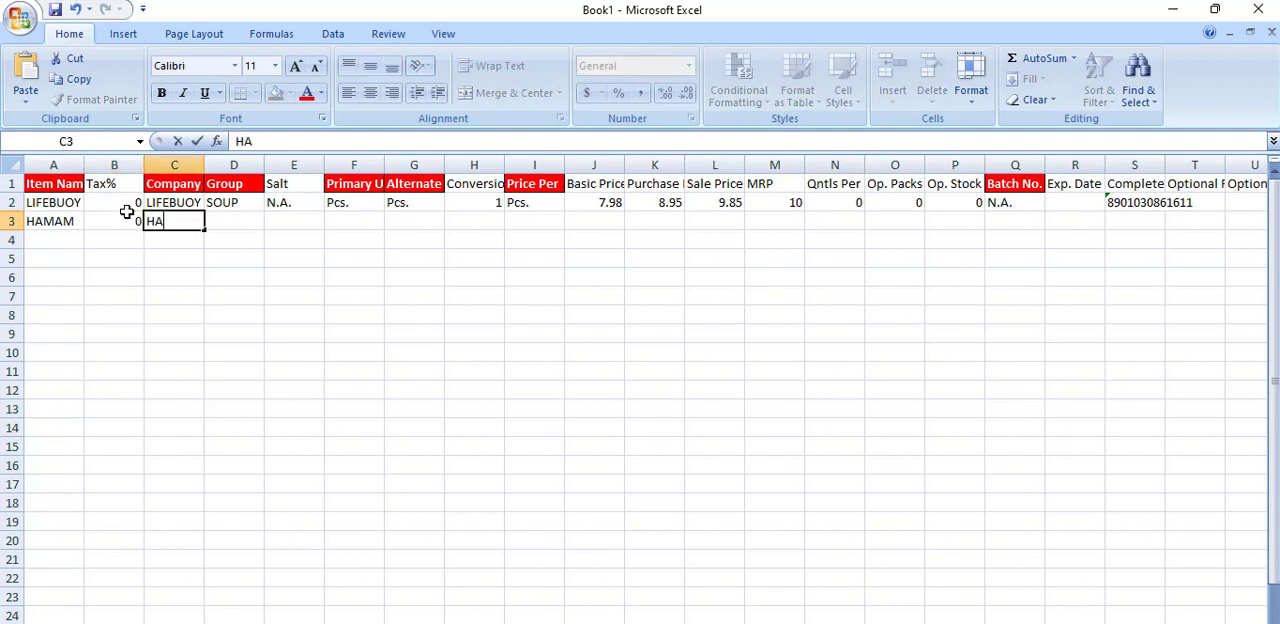
type("MAM")
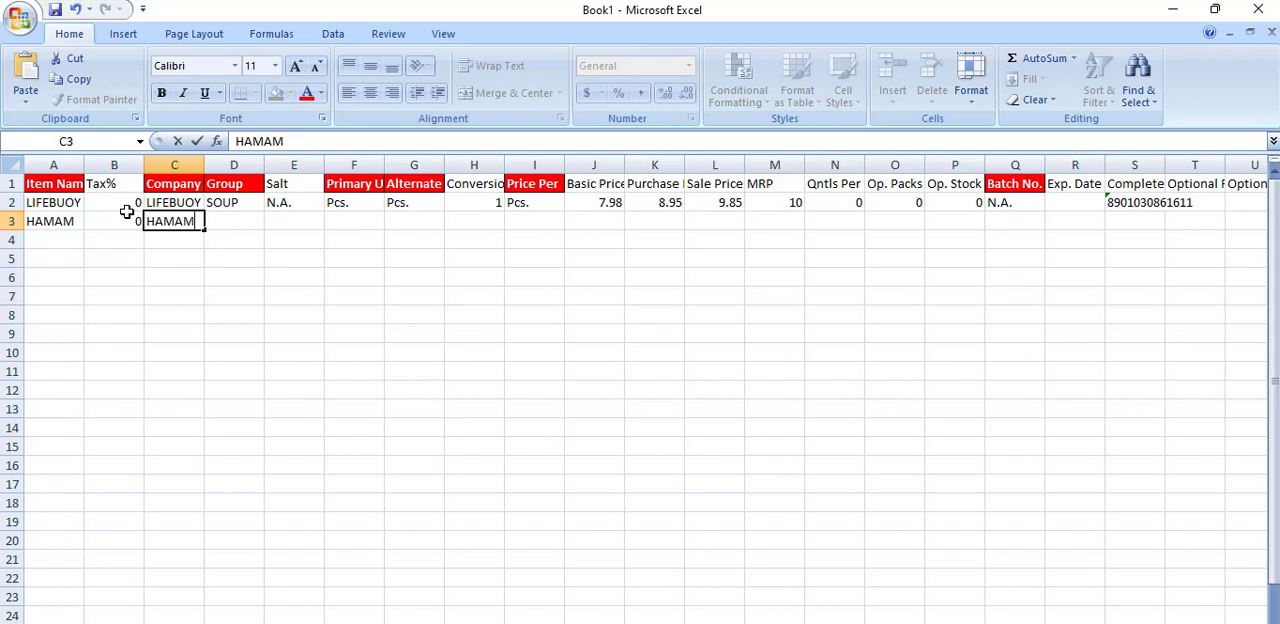
key("Tab")
Step: Fill the LIFEBUOY row's values from Group through Price Per and from Basic Price through MRP down into the HAMAM row
left_click(256, 203)
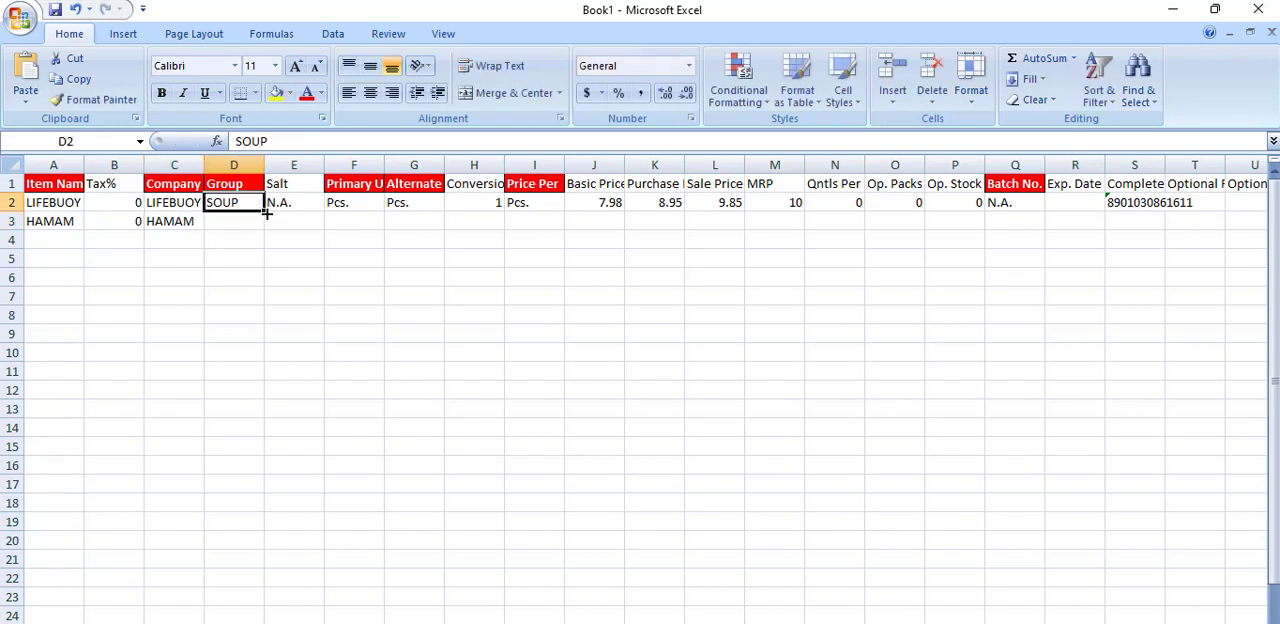
left_click_drag(264, 211, 563, 228)
left_click(297, 212)
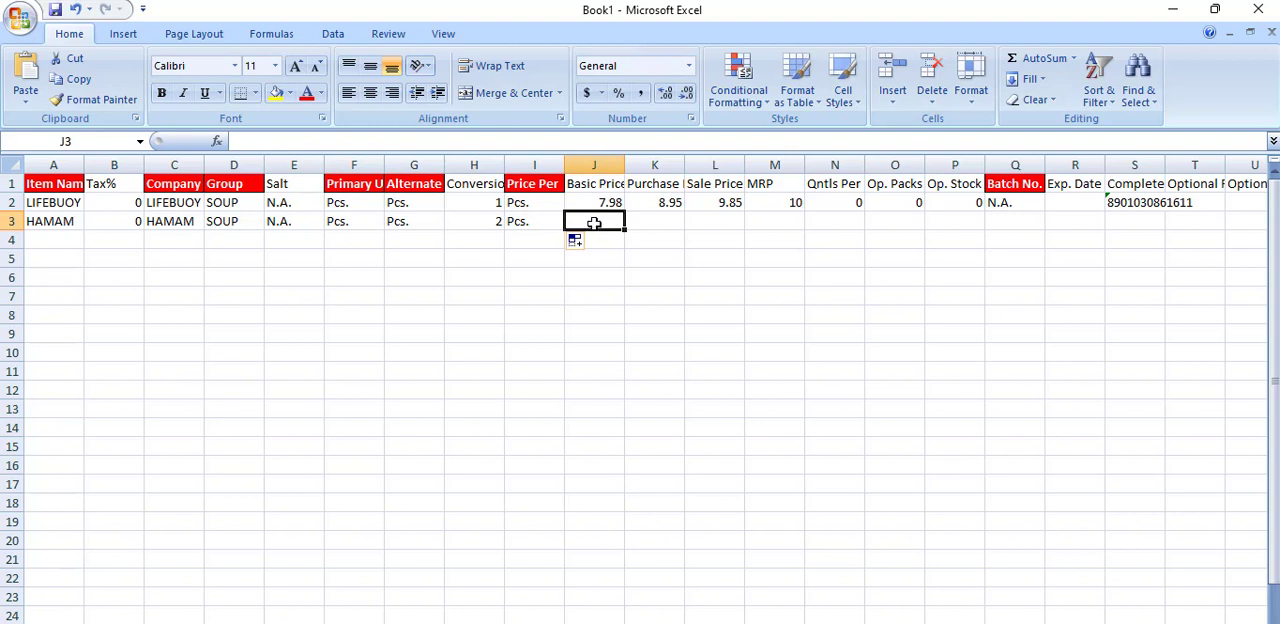
left_click_drag(603, 202, 805, 227)
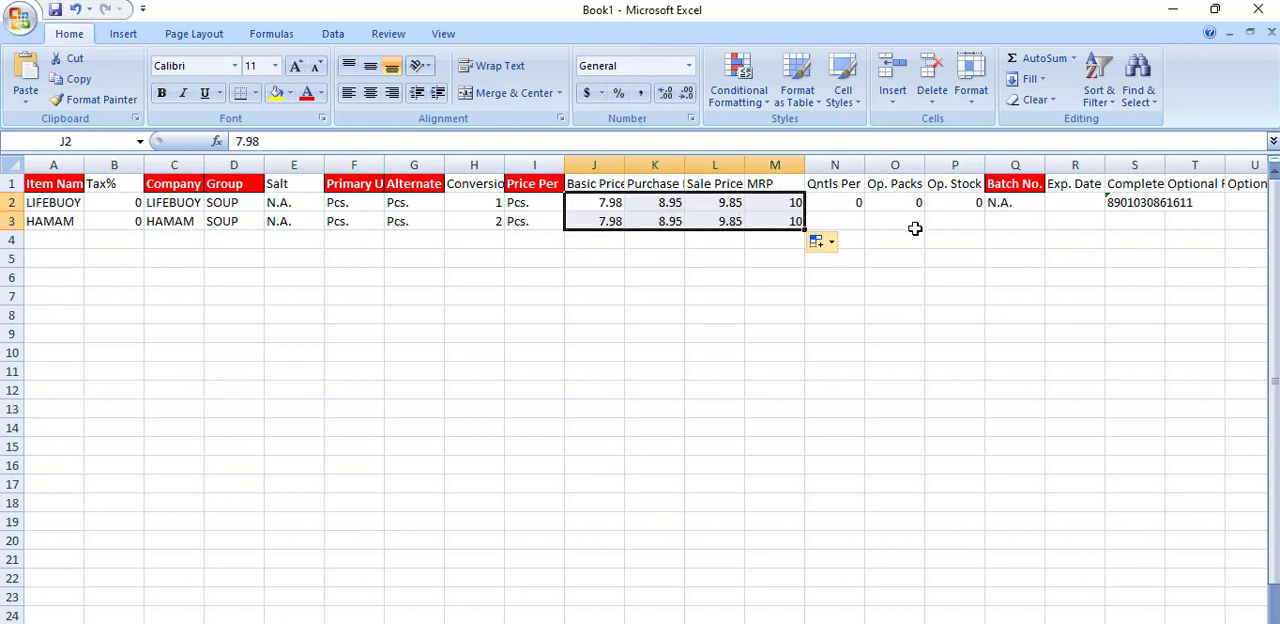
Step: Fill the quintals, opening packs, opening stock and batch number values from row 2 down into the HAMAM row
left_click(845, 205)
left_click_drag(872, 201, 1034, 210)
left_click(954, 214)
left_click_drag(826, 202, 1045, 229)
left_click_drag(852, 622, 949, 616)
double_click(643, 225)
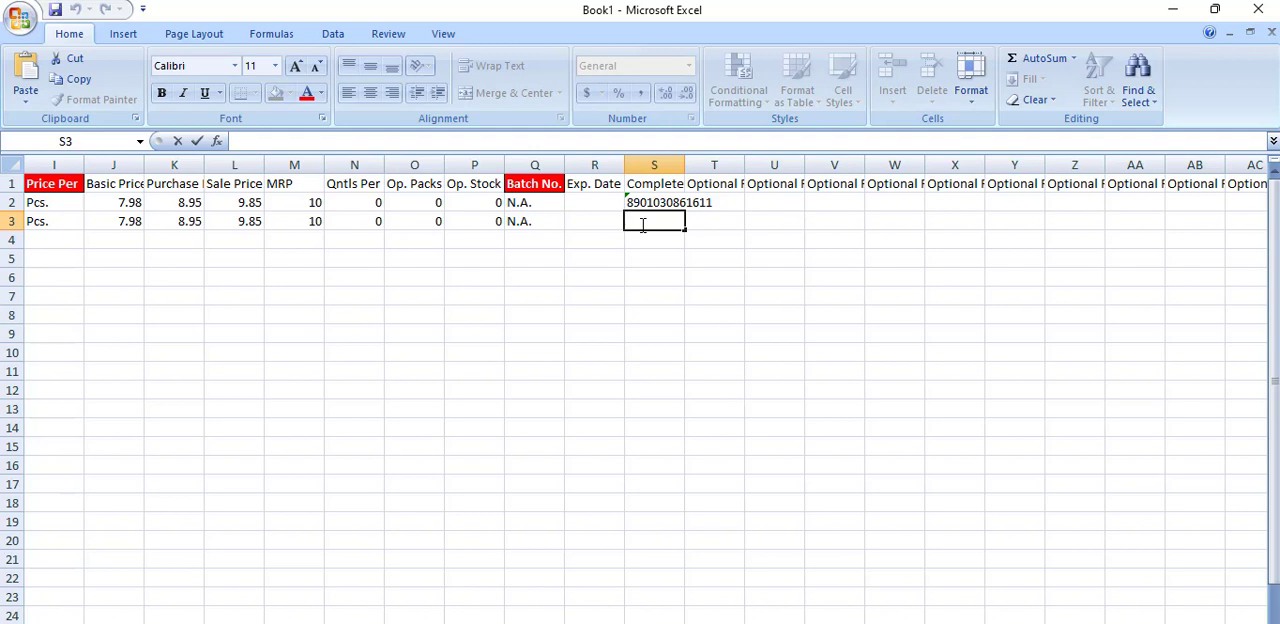
type("8901030861611")
key("Return")
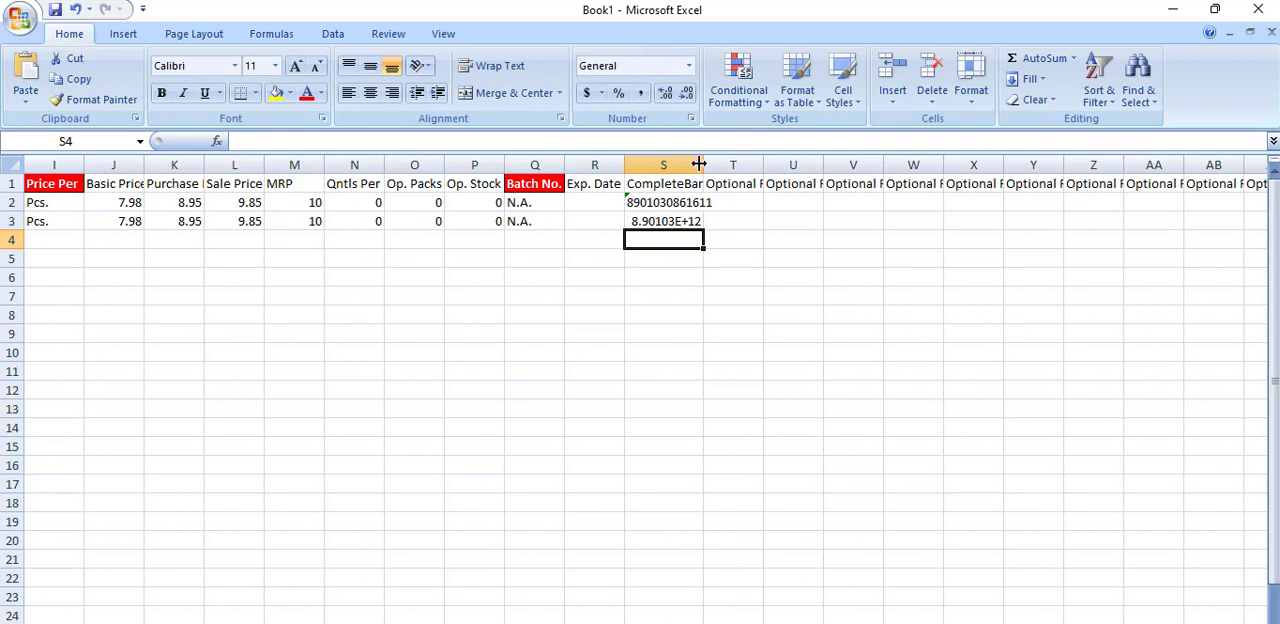
Step: Widen the CompleteBarcode column and format the HAMAM barcode cell as Number without decimal places
left_click_drag(704, 164, 735, 164)
left_click(704, 222)
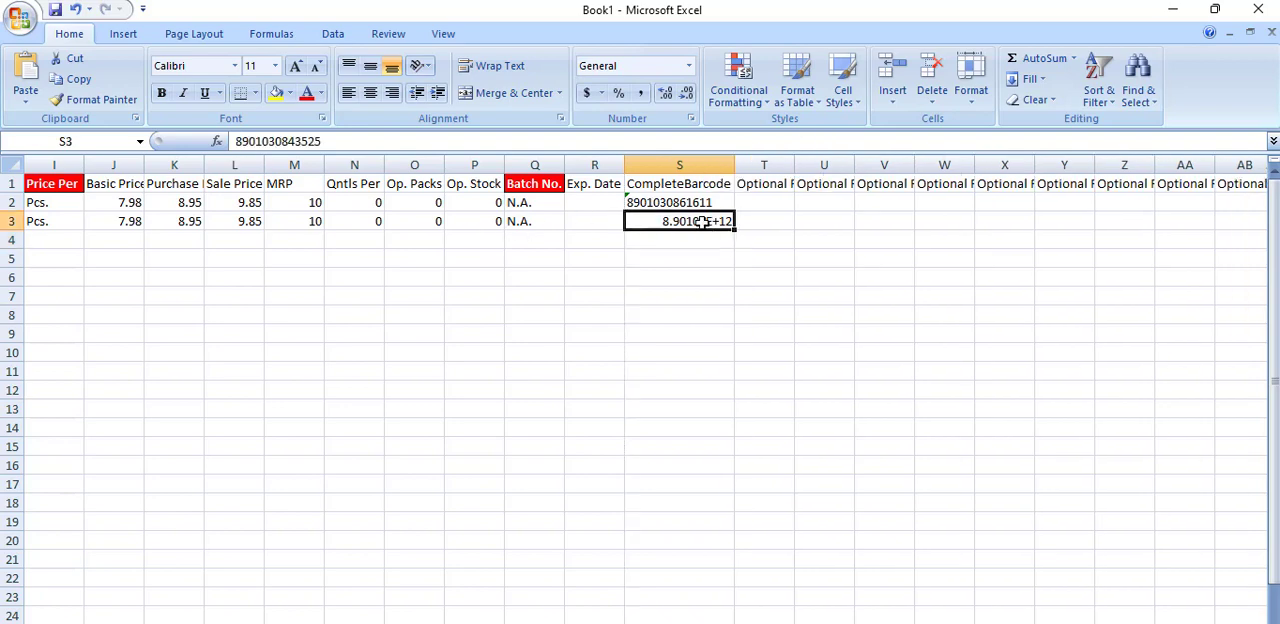
left_click(688, 65)
left_click(645, 128)
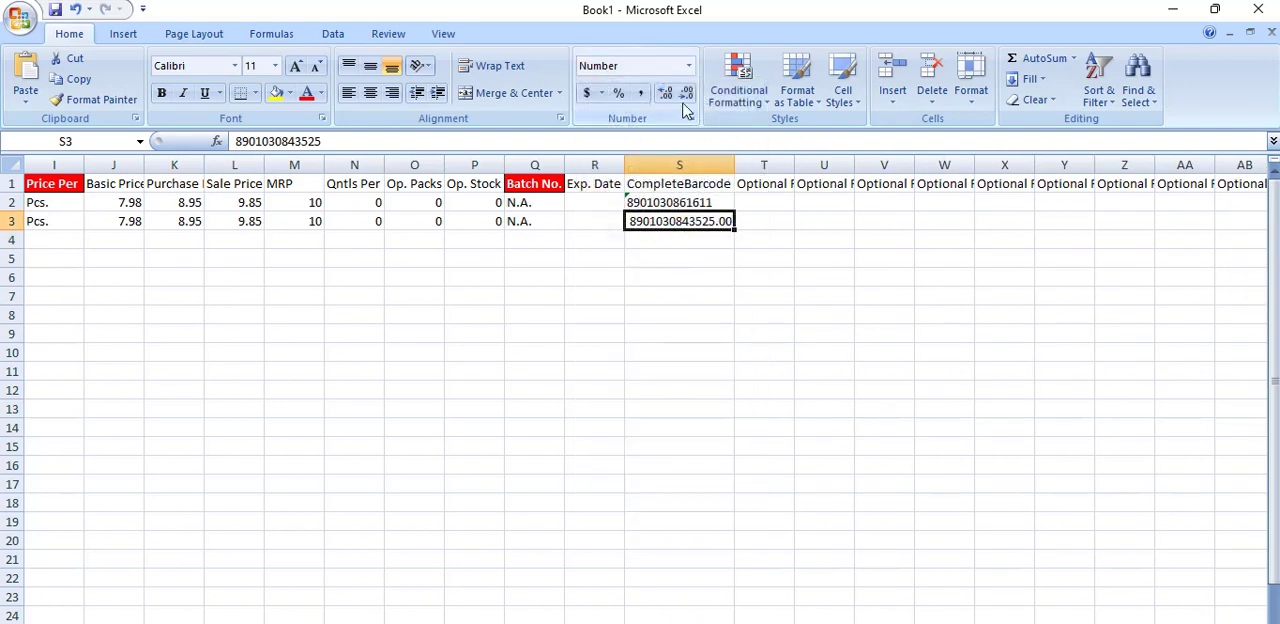
left_click(686, 95)
left_click(686, 95)
left_click(626, 352)
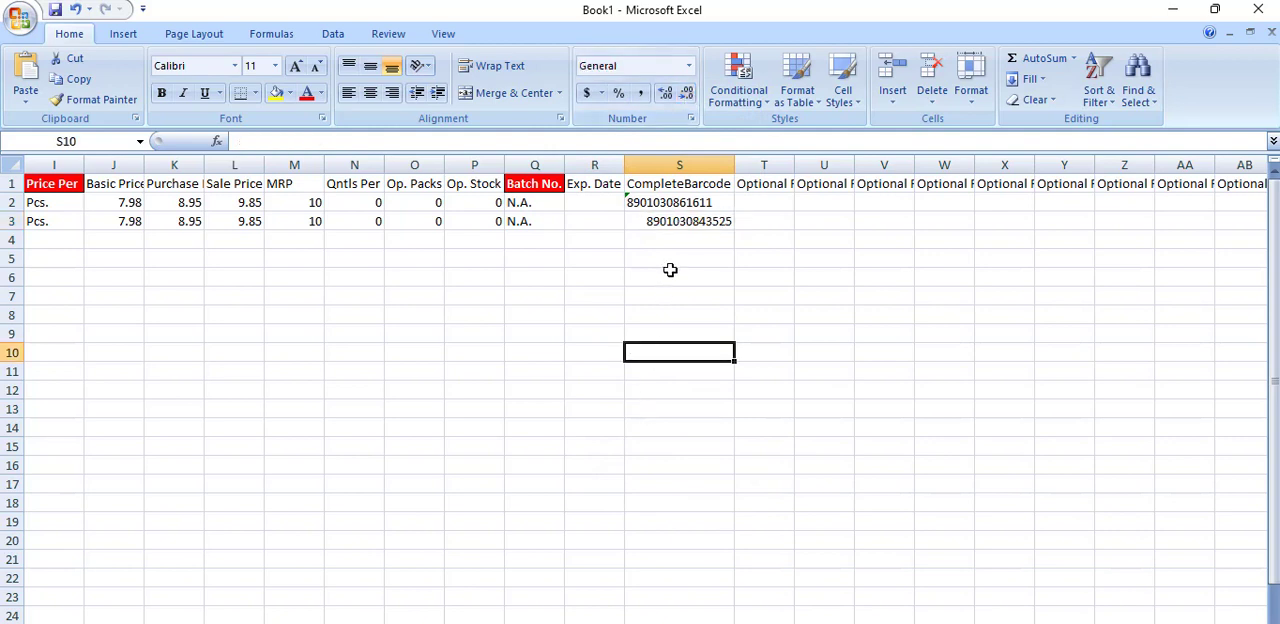
left_click(665, 208)
left_click(660, 228)
Step: Give the HAMAM row ItemID 449, BatchID 450 and SrNo N
left_click(749, 220)
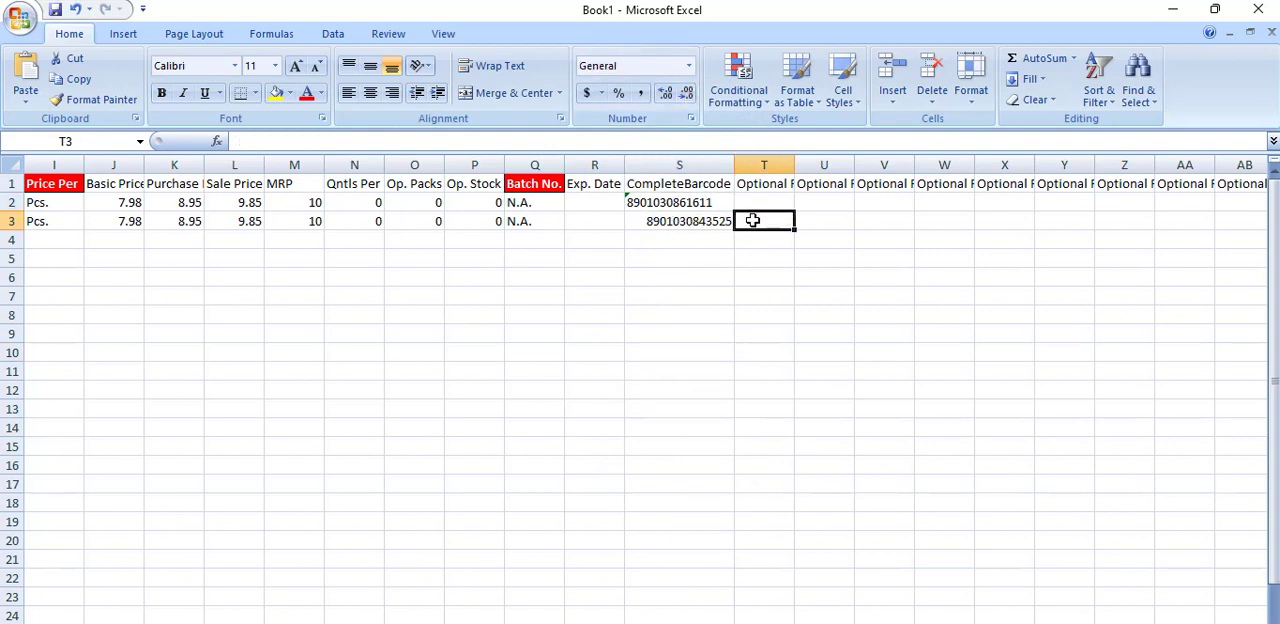
left_click_drag(868, 623, 897, 623)
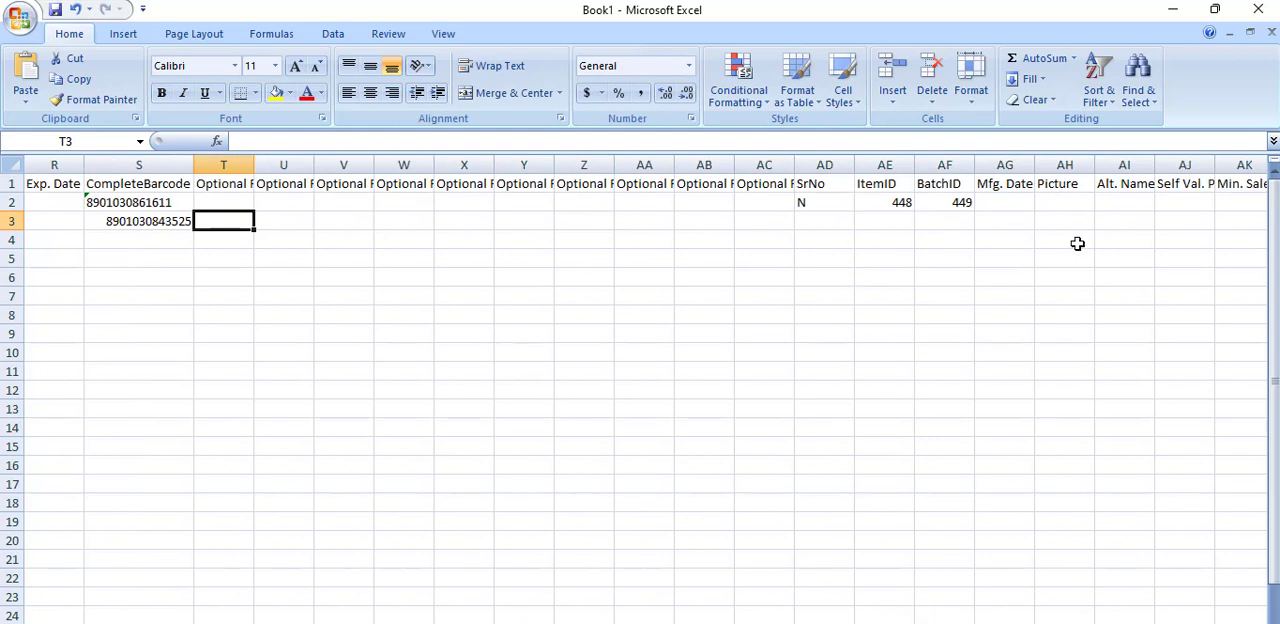
left_click_drag(897, 623, 904, 623)
double_click(718, 216)
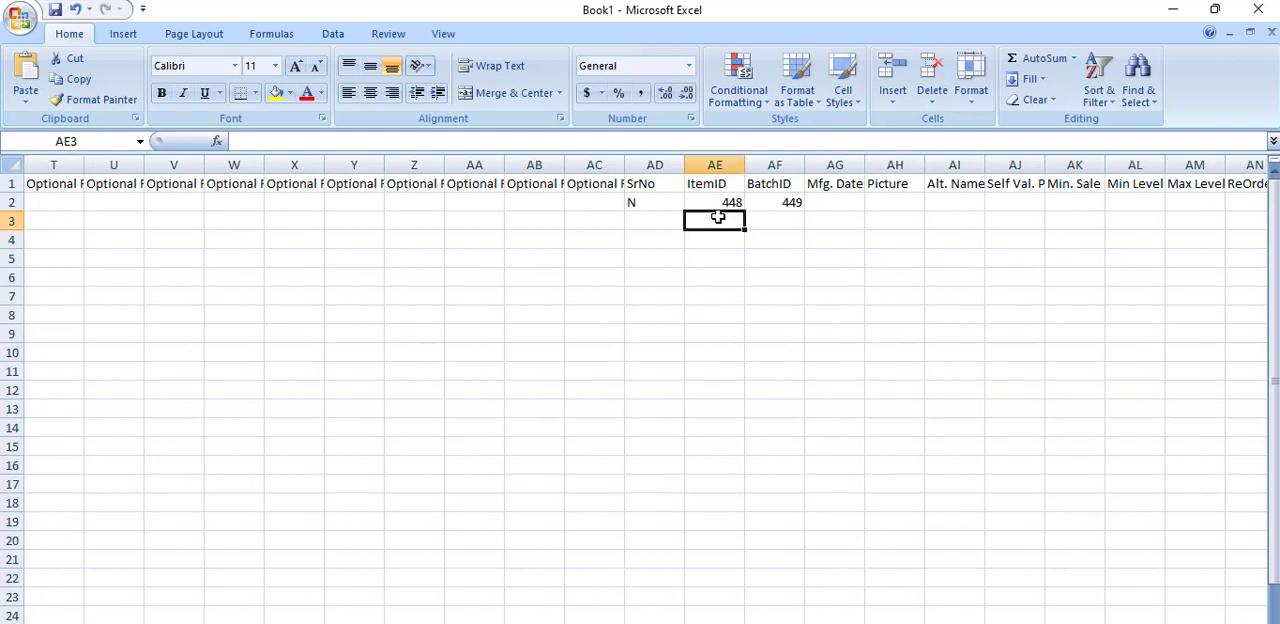
type("449")
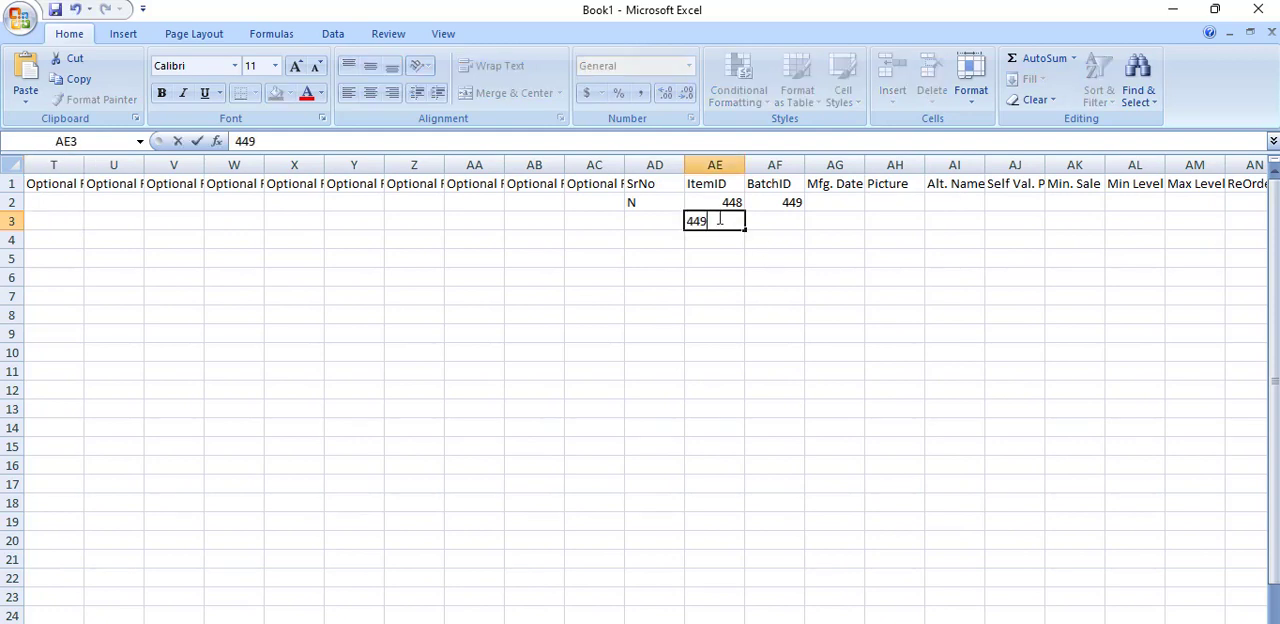
left_click(794, 217)
type("450")
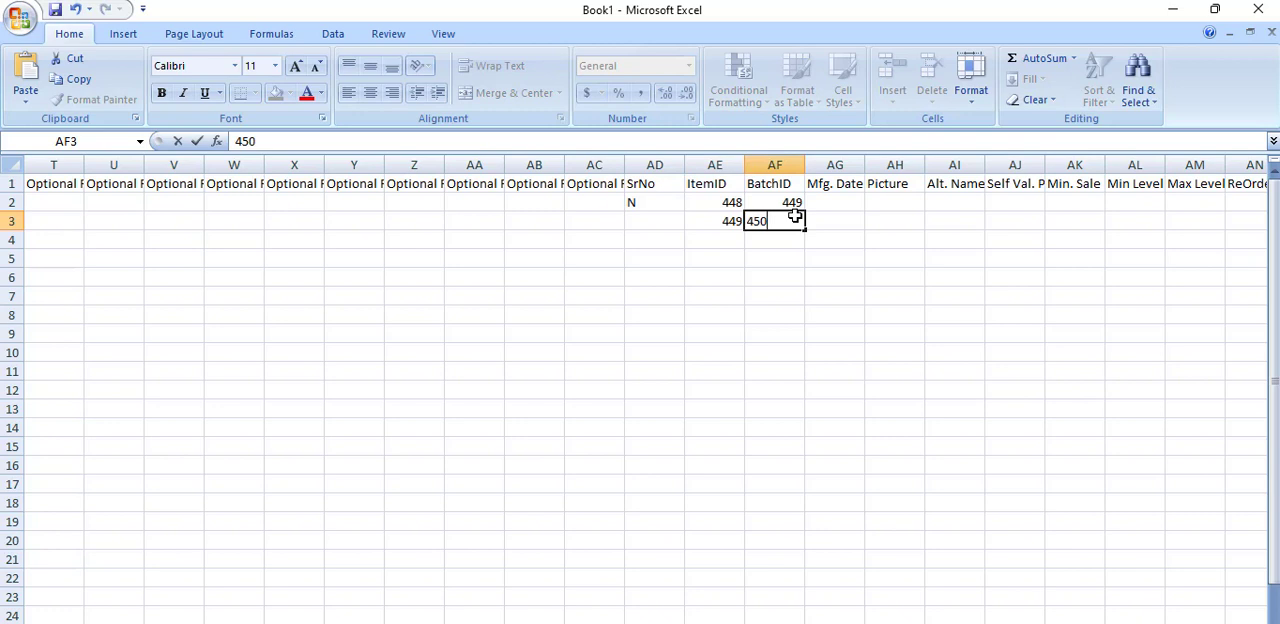
left_click(663, 226)
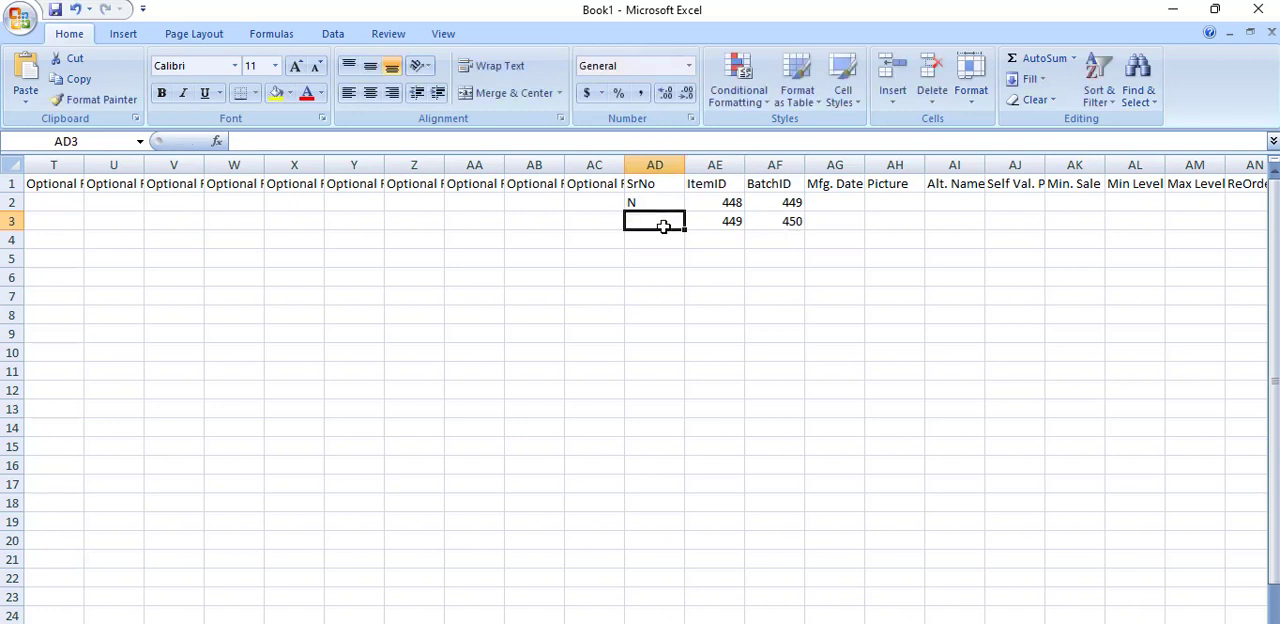
type("N")
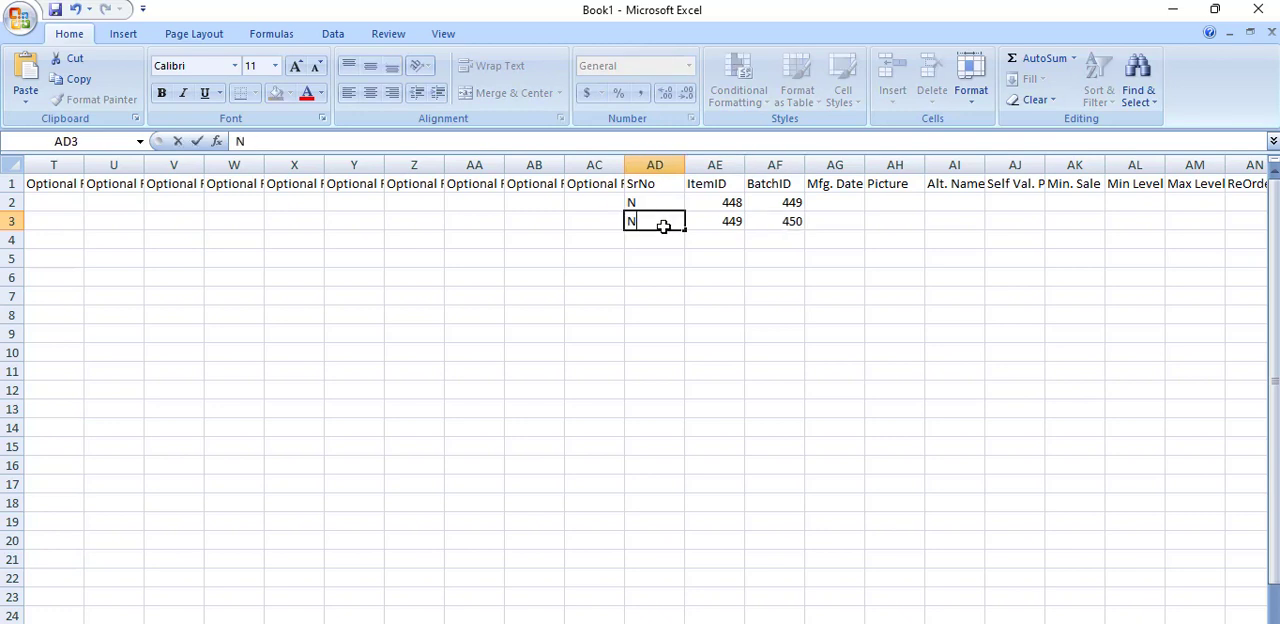
Step: Fill SGST%, CGST%, IGST%, the second Additional column and TaxSystem from row 2 down into the HAMAM row
left_click_drag(1003, 623, 1018, 623)
left_click(922, 203)
left_click_drag(925, 203, 1044, 226)
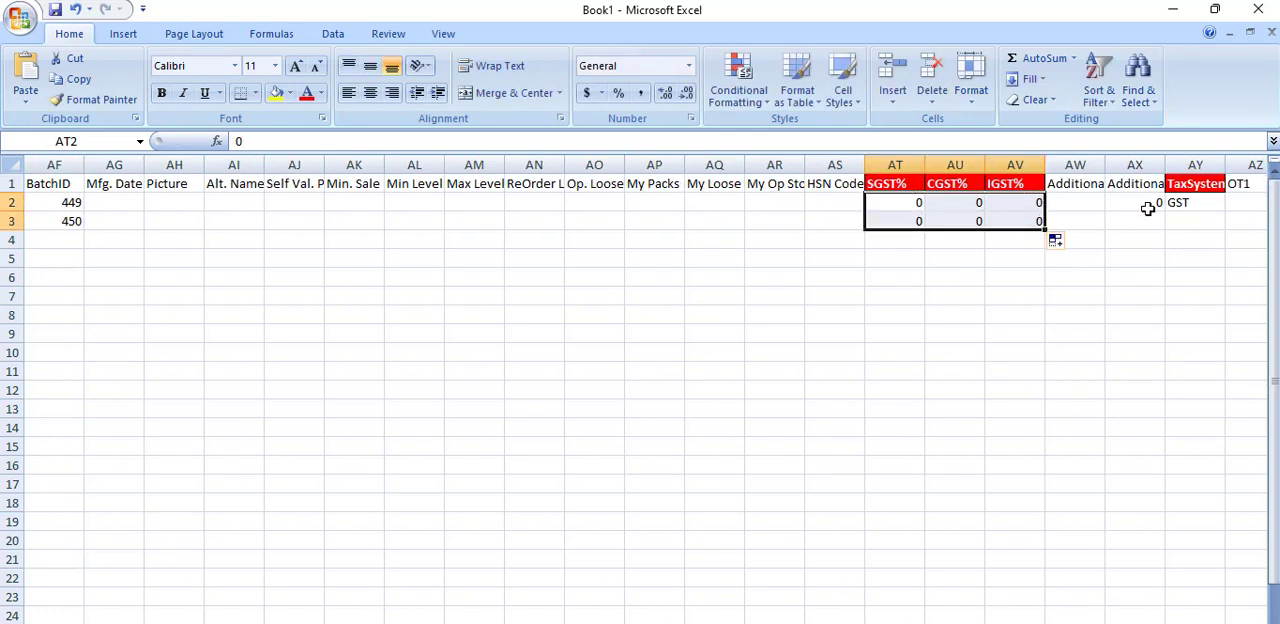
left_click(1147, 200)
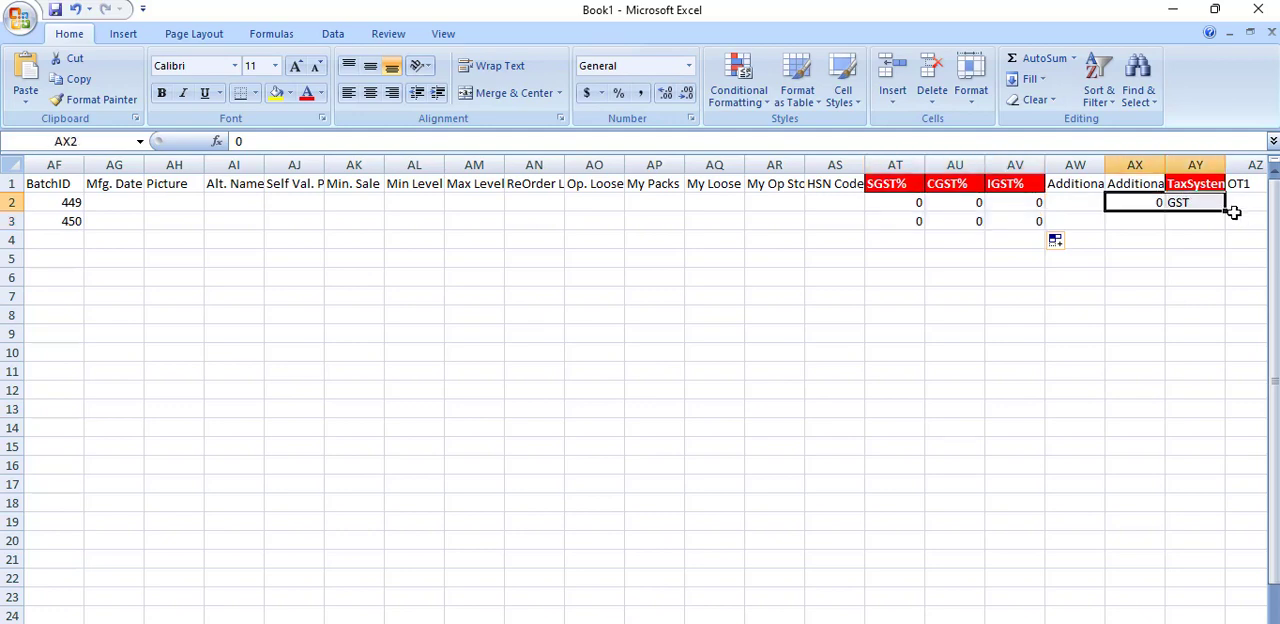
left_click_drag(1225, 213, 1190, 230)
left_click(1150, 296)
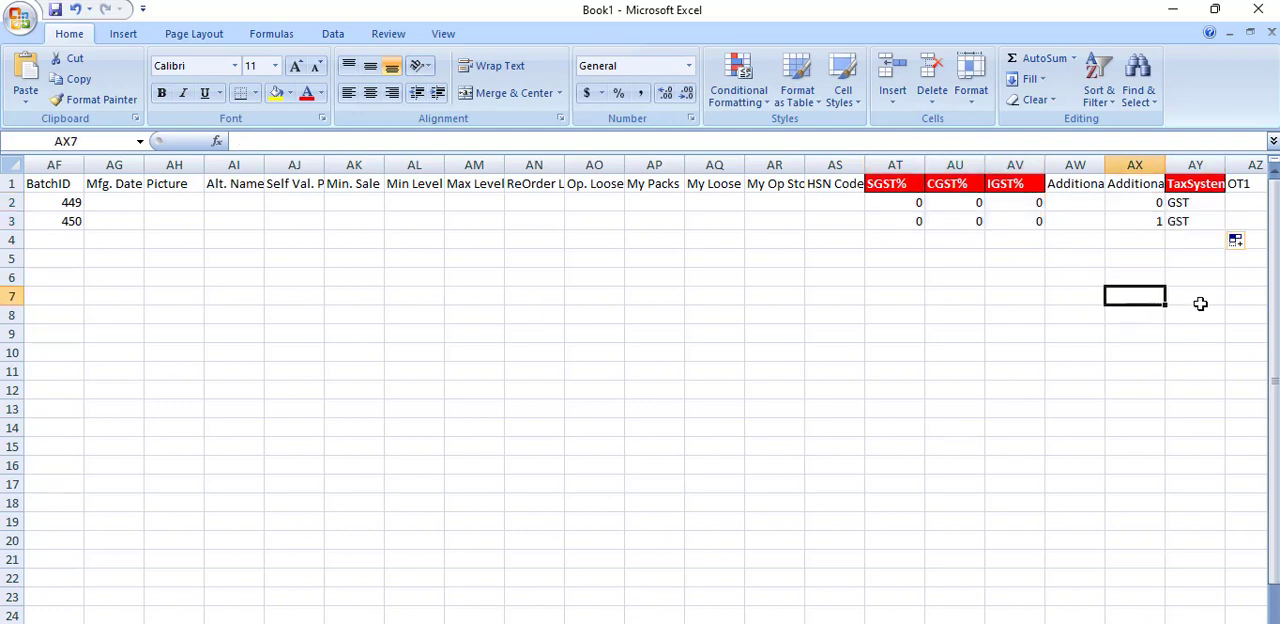
Step: Complete the HAMAM row with HAM as its ShortName and 0 as its discount percentage
left_click_drag(1128, 623, 1215, 623)
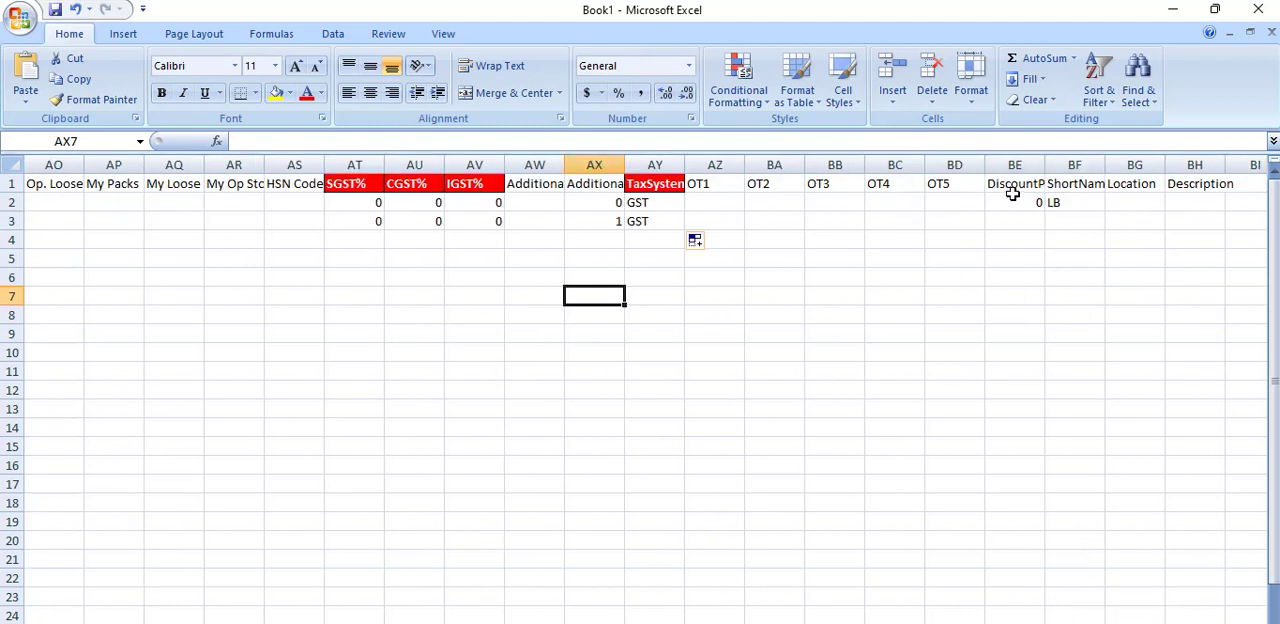
left_click_drag(1012, 196, 1062, 205)
double_click(1063, 222)
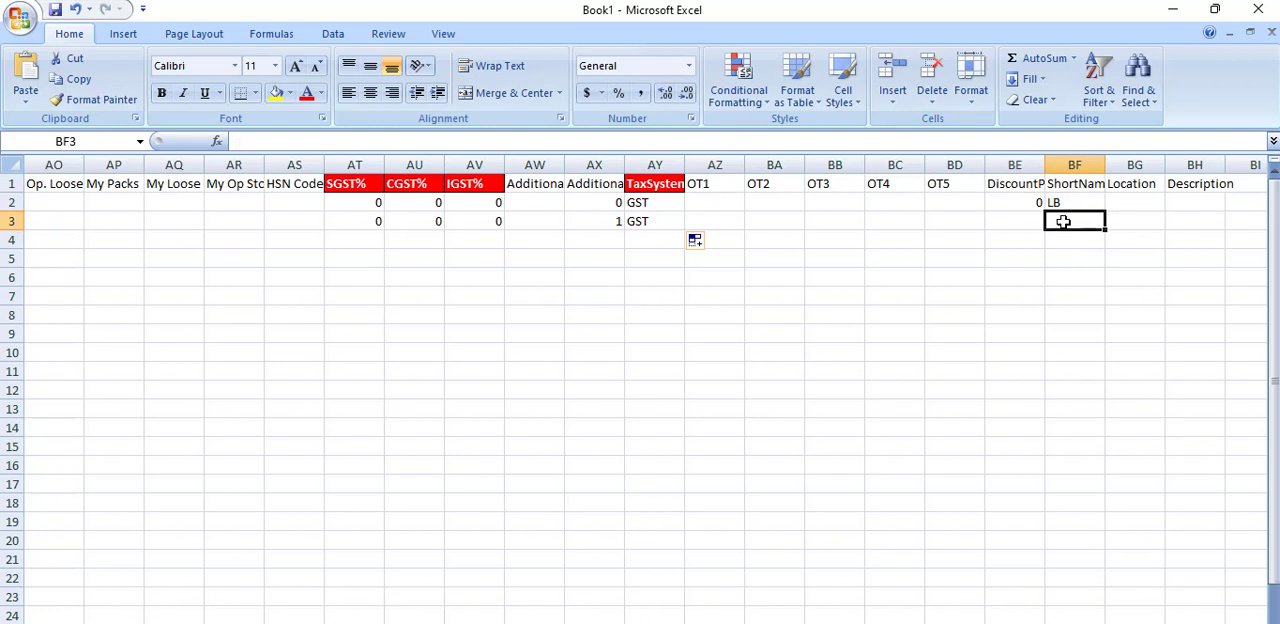
type("H")
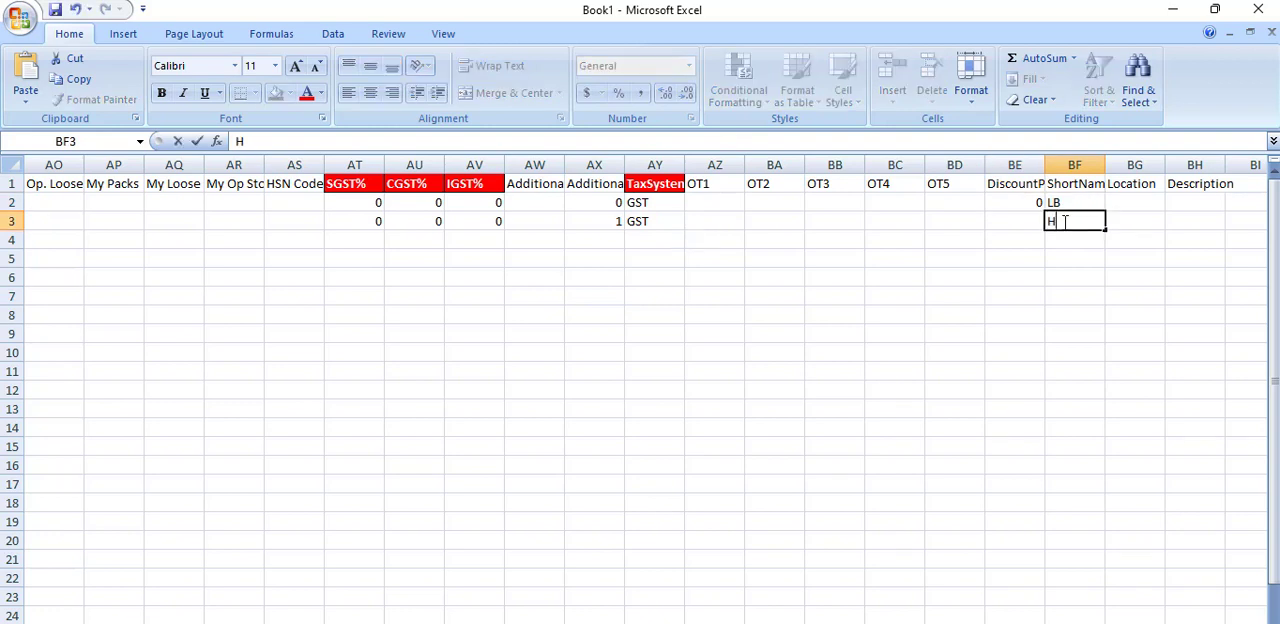
type("AM")
left_click(1045, 251)
left_click(1044, 222)
type("0")
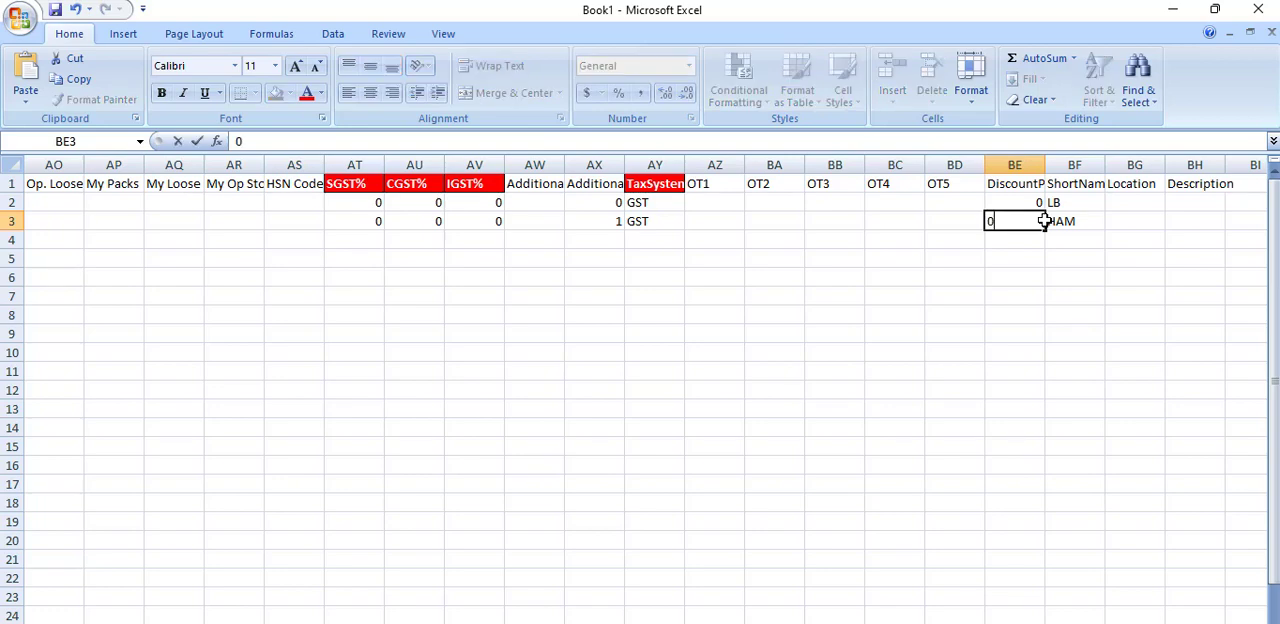
left_click(1018, 310)
Step: Save the workbook to the Desktop as TESTING IMPORT in Excel Workbook format and close Excel
left_click(20, 19)
left_click(486, 229)
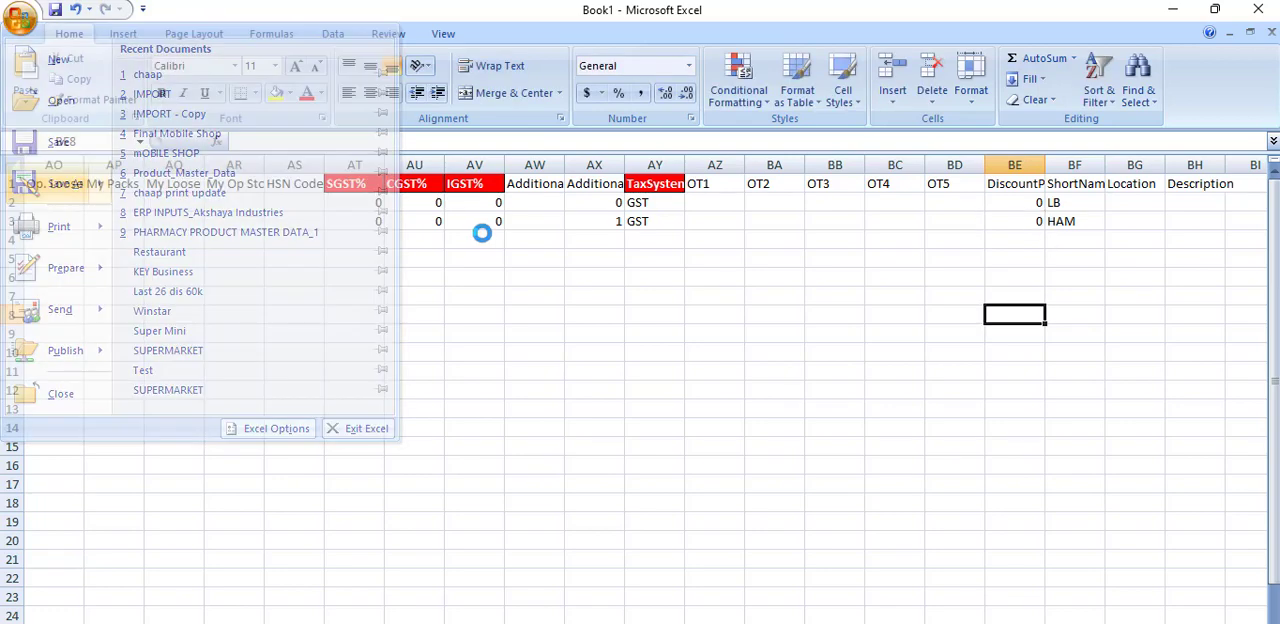
key("ctrl+s")
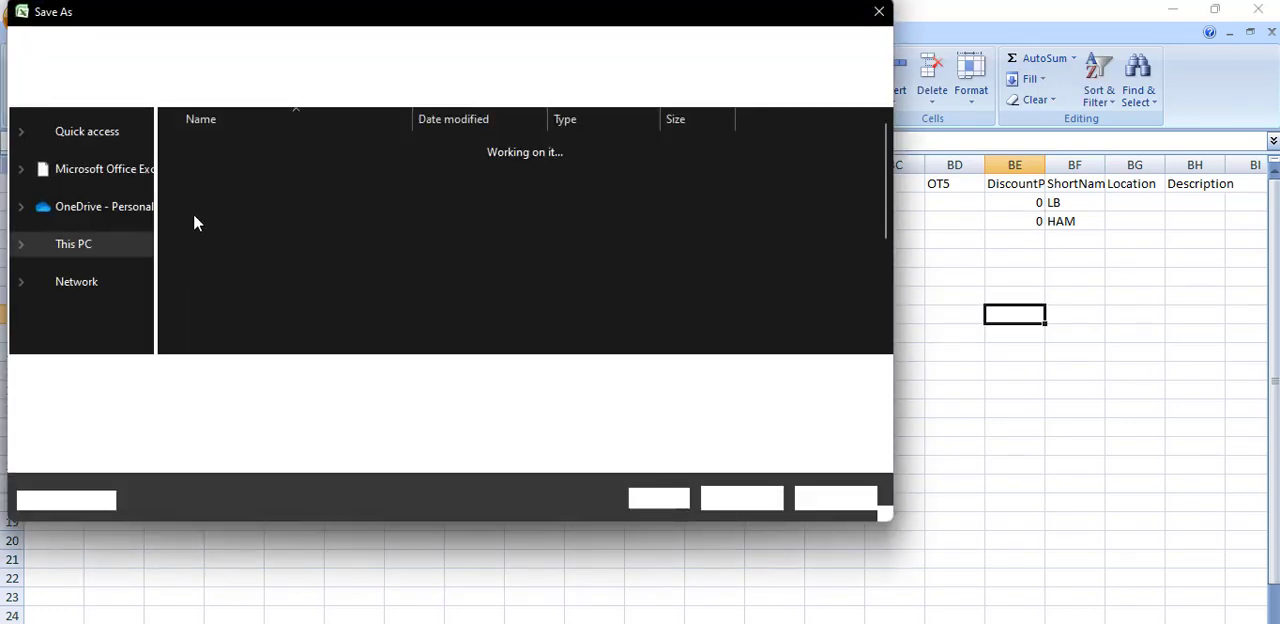
left_click(80, 162)
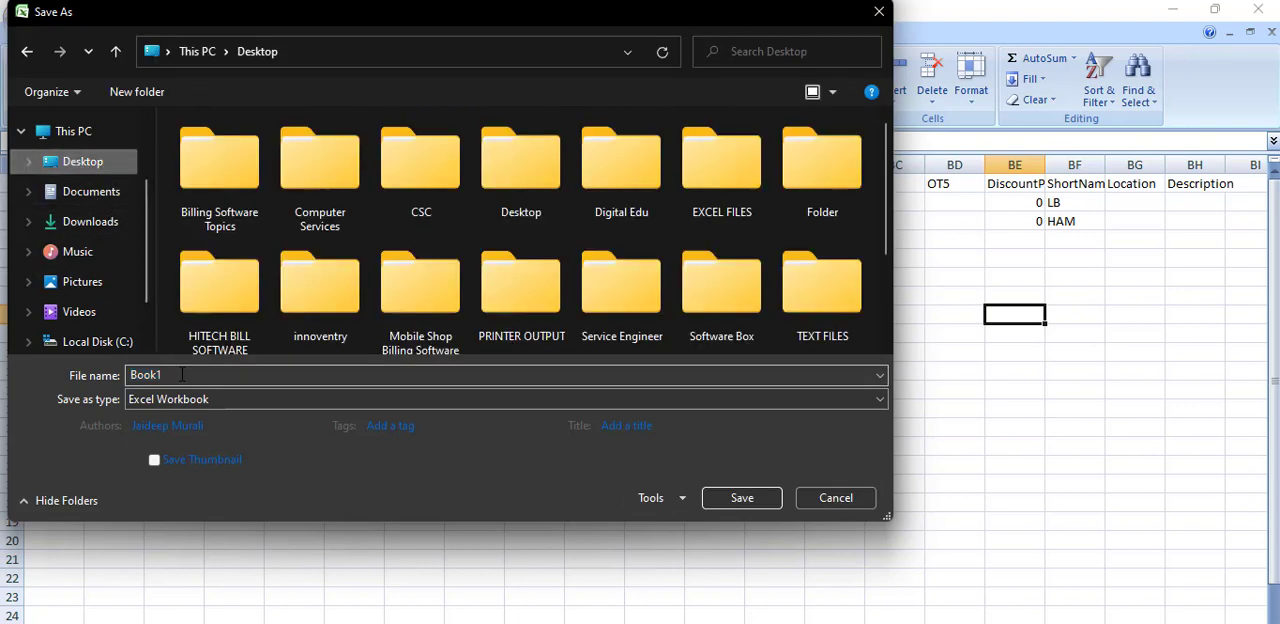
key("BackSpace")
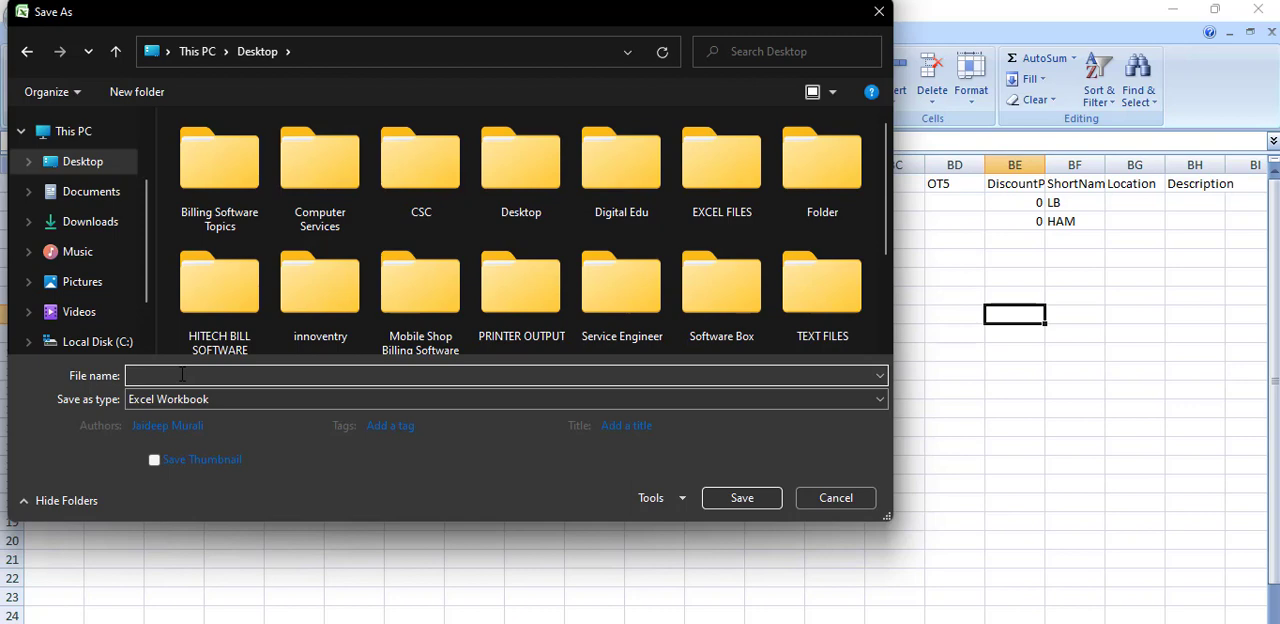
type("TESTIN")
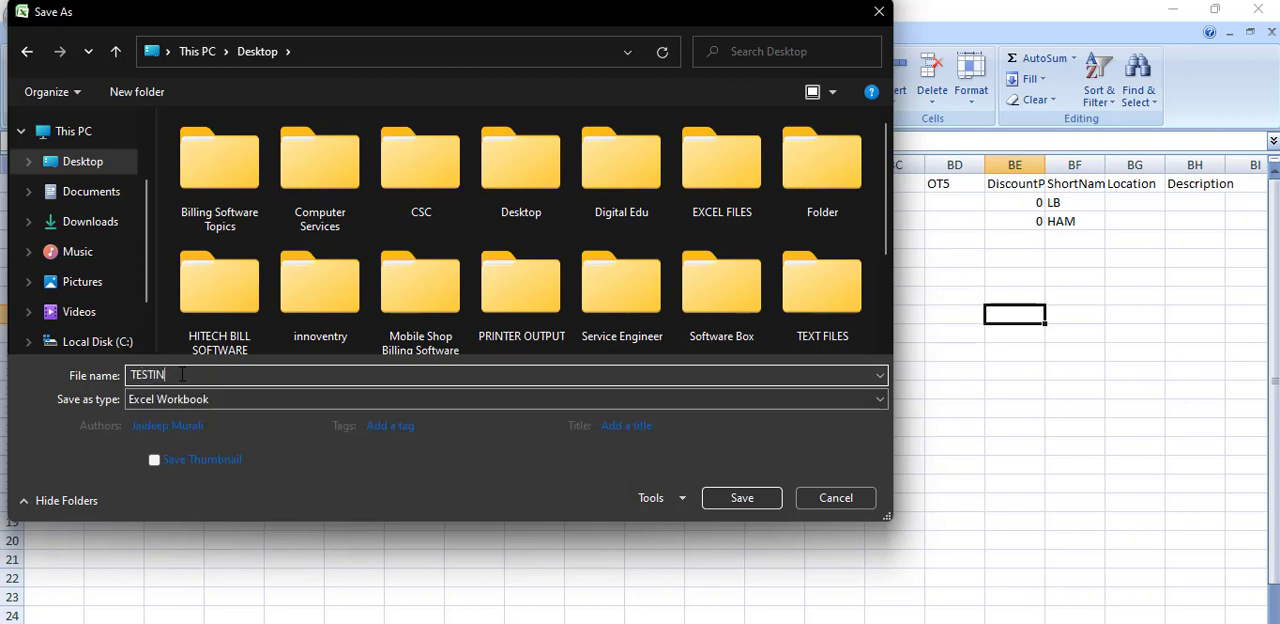
type("G IMPO")
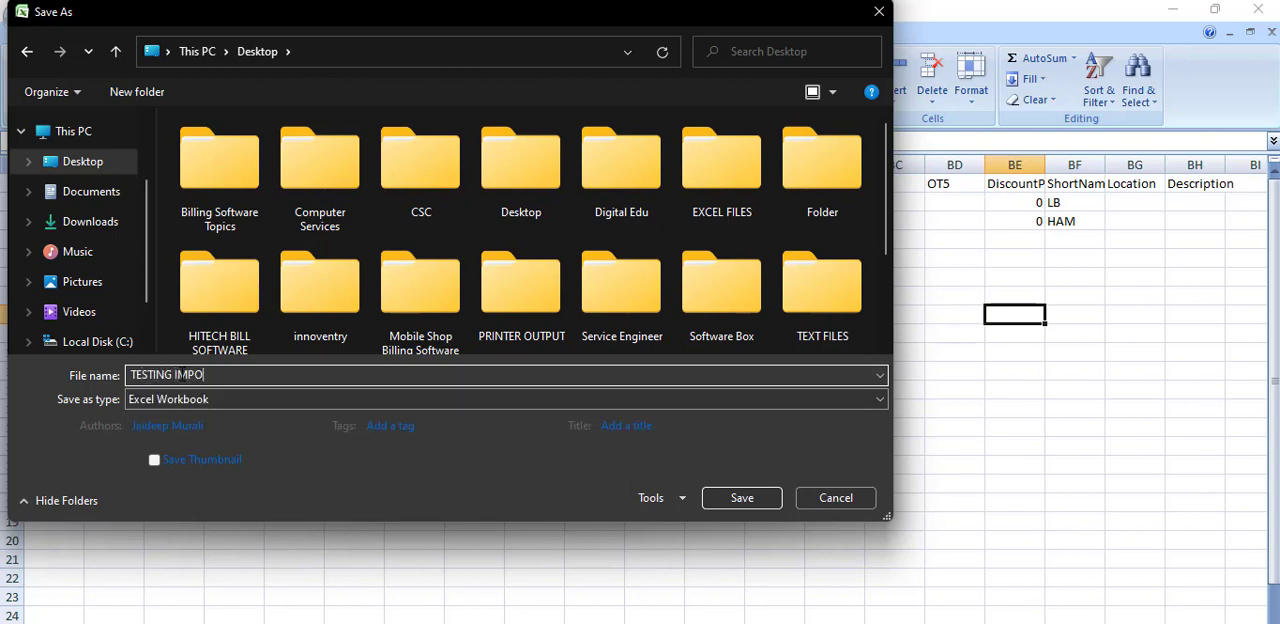
type("RT")
key("Return")
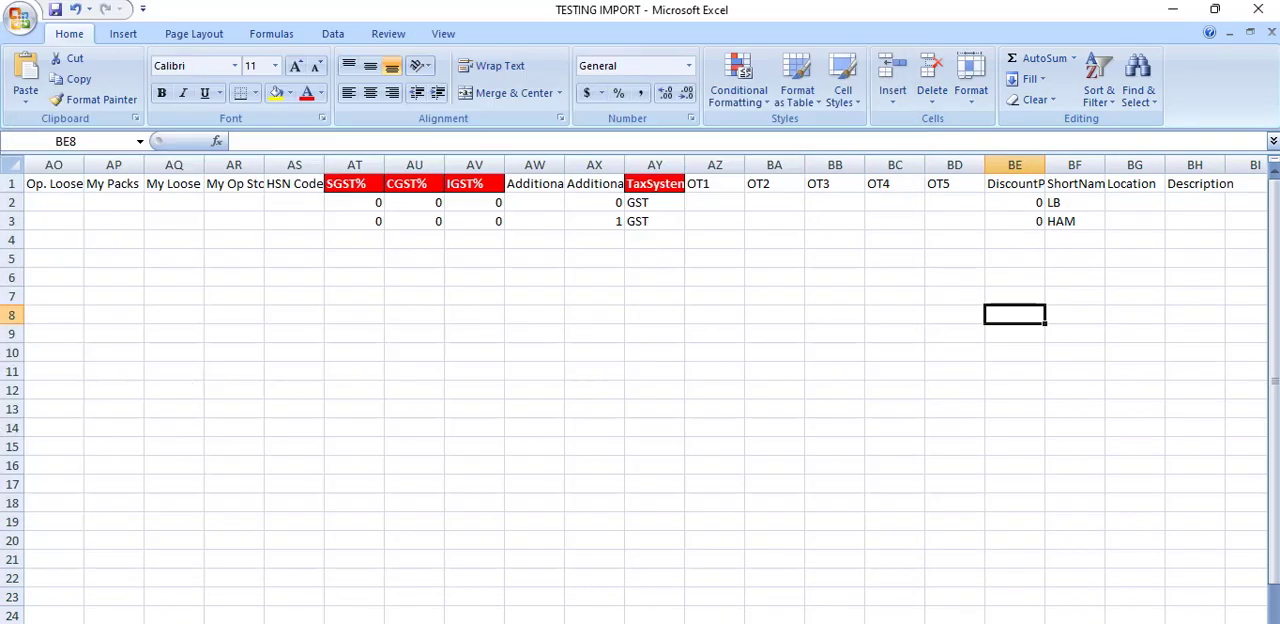
left_click(1258, 9)
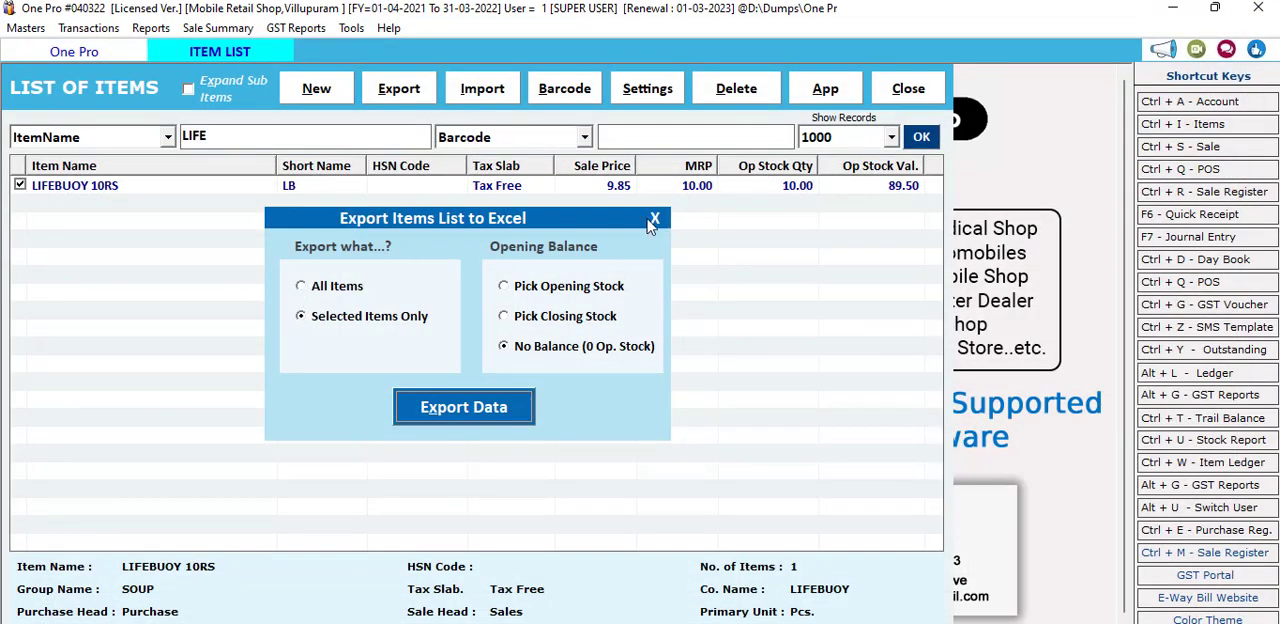
Step: In One Pro, dismiss the item export dialog and choose TESTING IMPORT from the Desktop as the Excel file for importing items
left_click(653, 220)
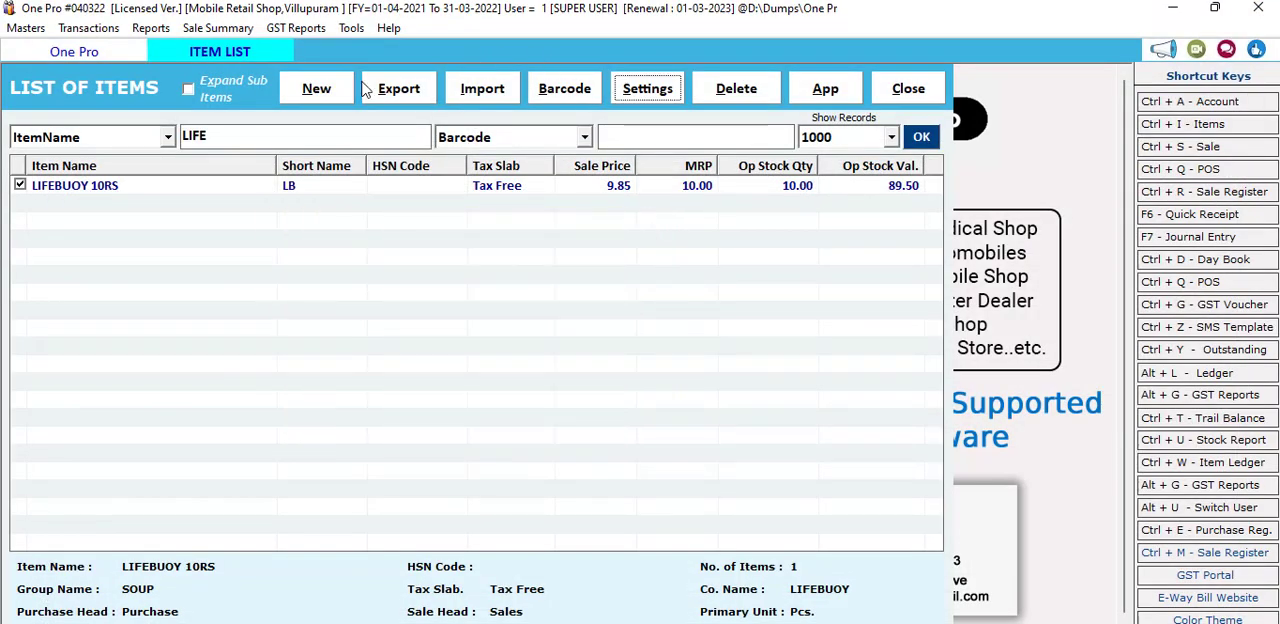
left_click(505, 92)
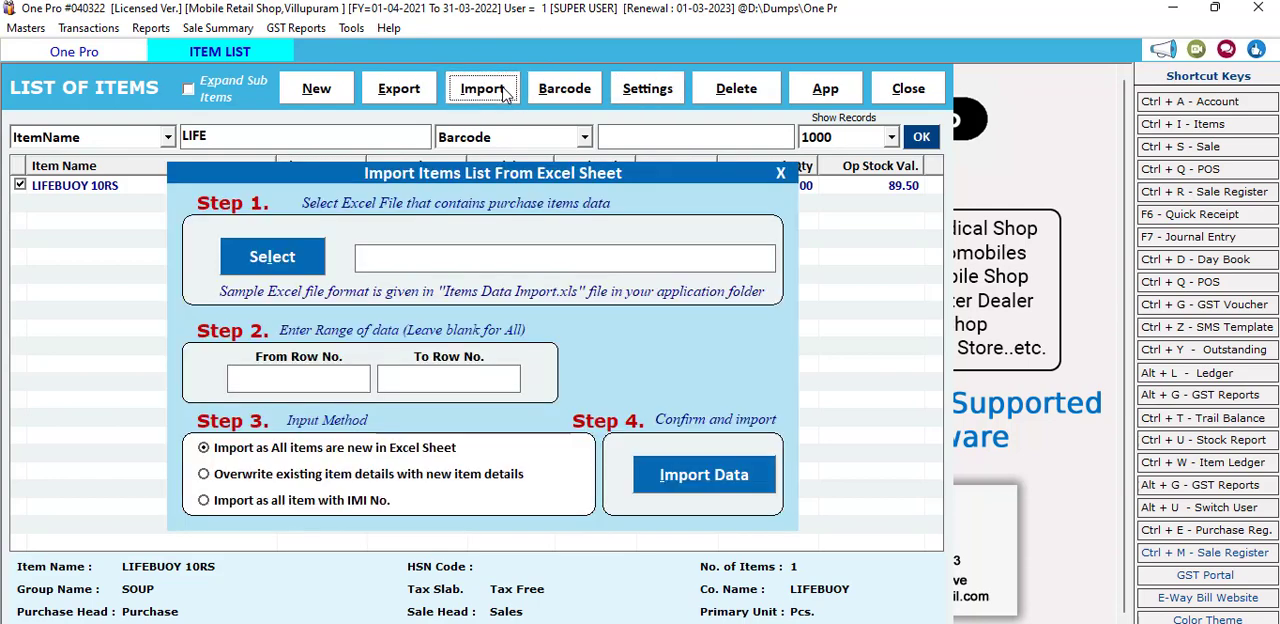
left_click(291, 256)
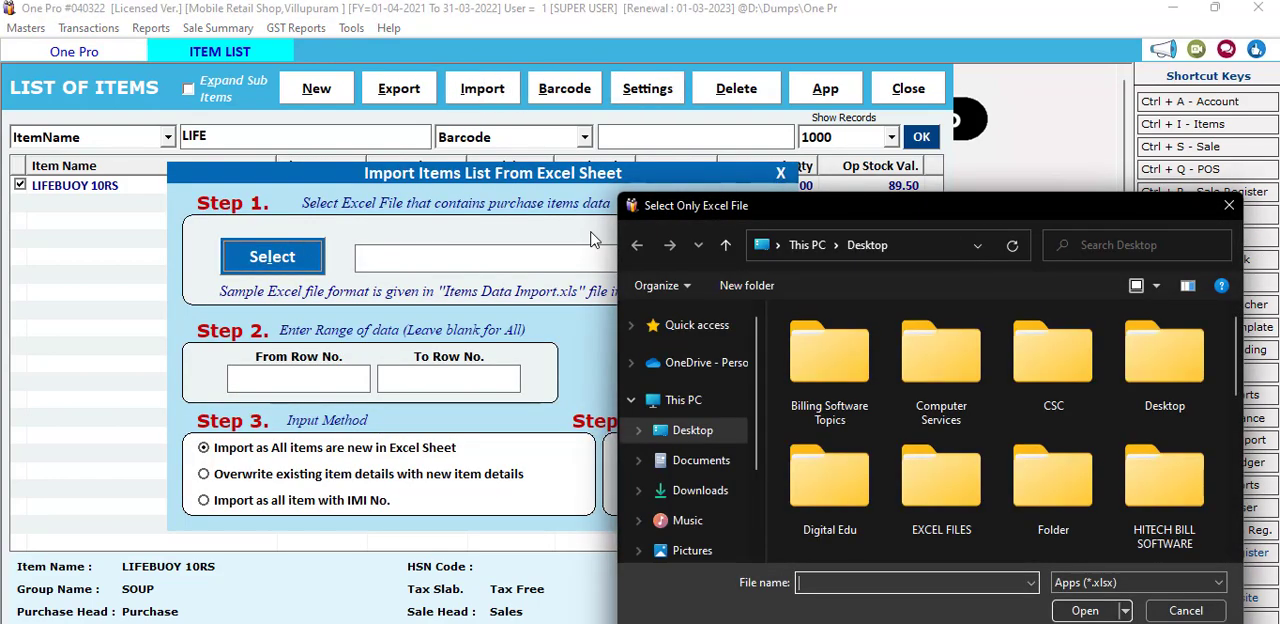
left_click_drag(903, 200, 665, 55)
scroll(706, 270, "down", 6)
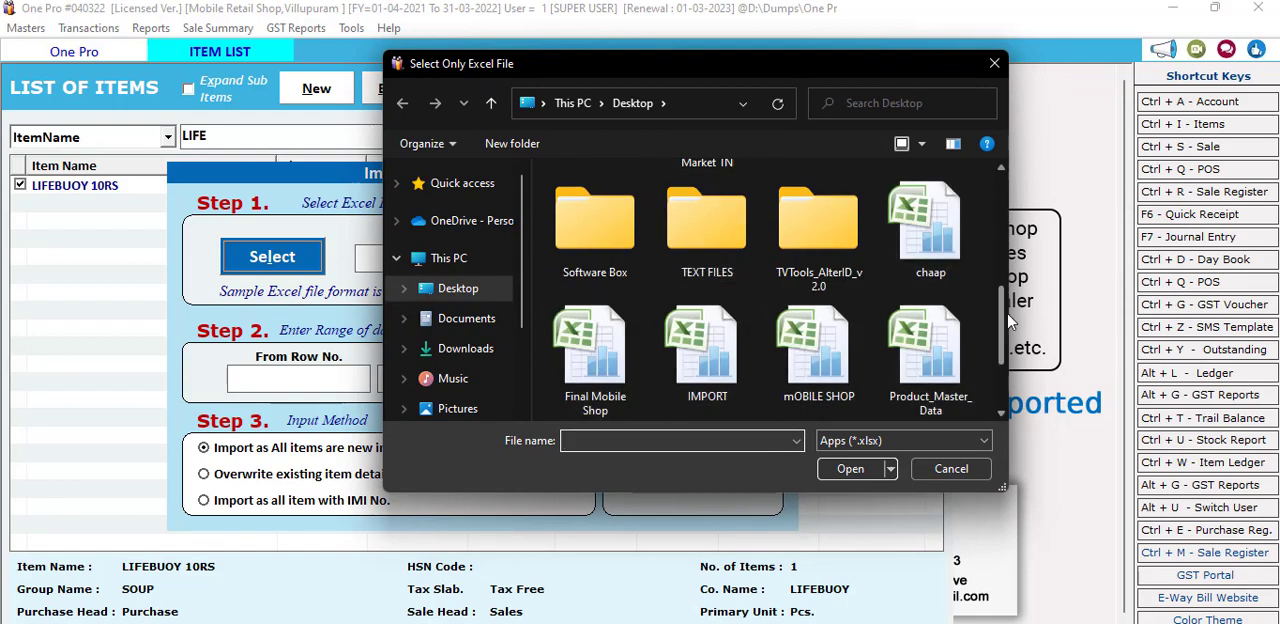
left_click_drag(1004, 330, 995, 387)
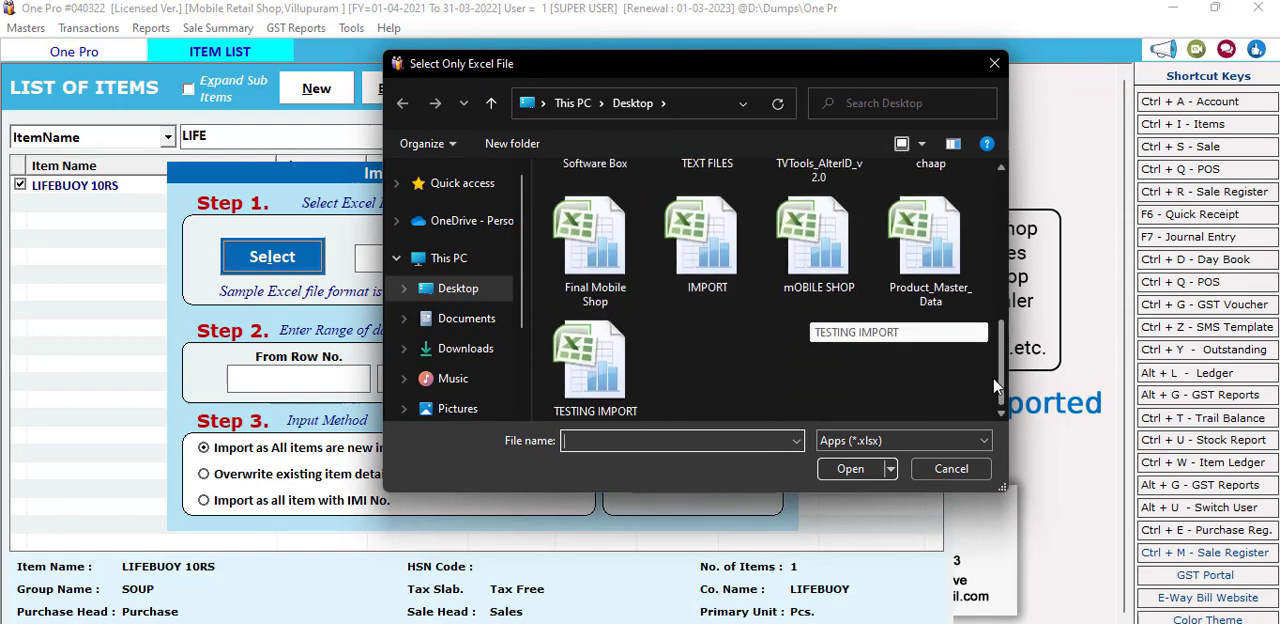
double_click(575, 383)
Step: Set the import's data range from row 2 to row 3
type("3")
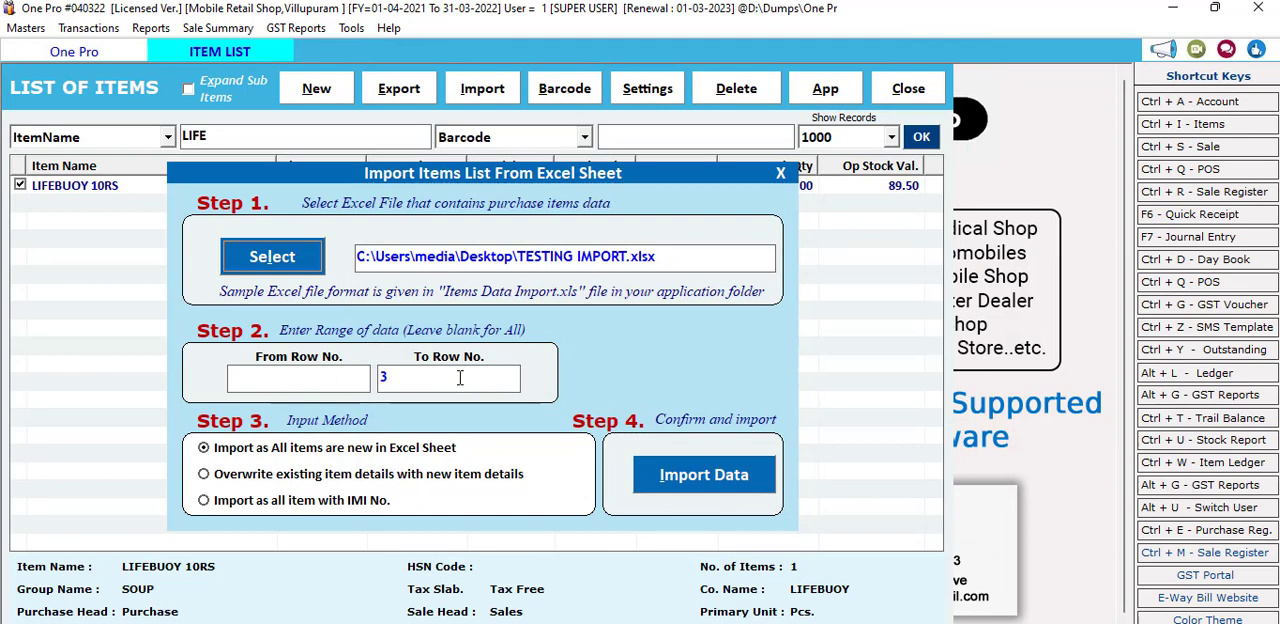
left_click(322, 383)
type("3")
left_click(480, 378)
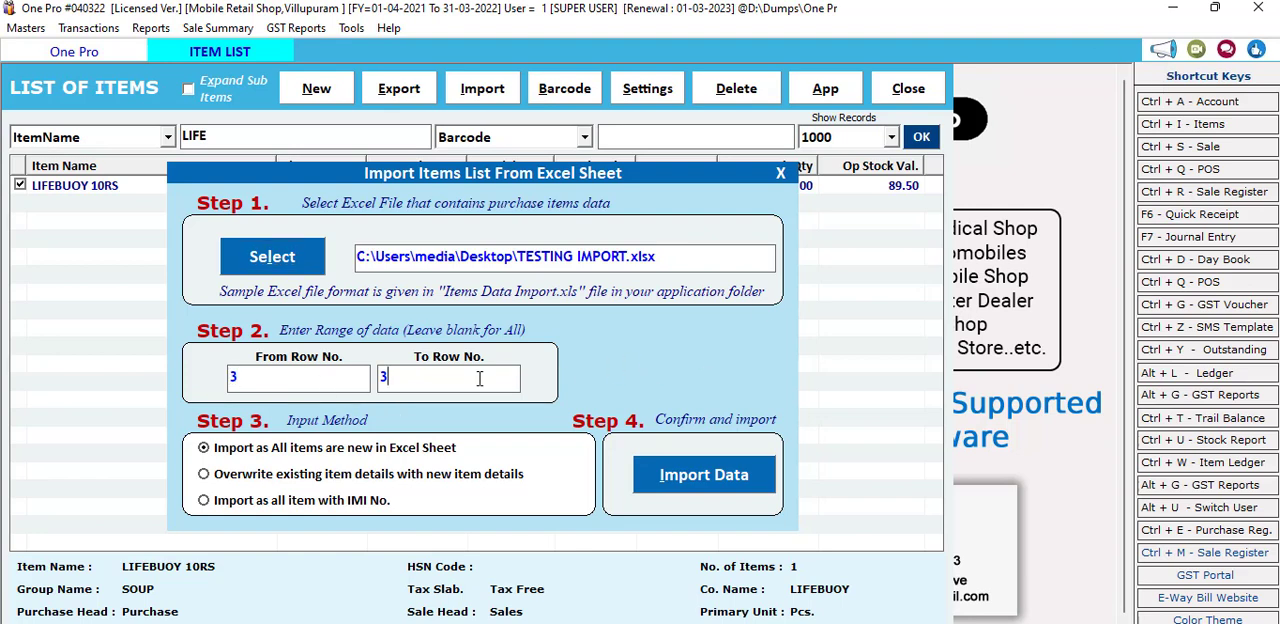
left_click_drag(266, 373, 219, 382)
left_click_drag(246, 380, 205, 372)
left_click(392, 379)
Step: Import the data with existing item details overwritten by the new ones, matched ID Wise
left_click(205, 474)
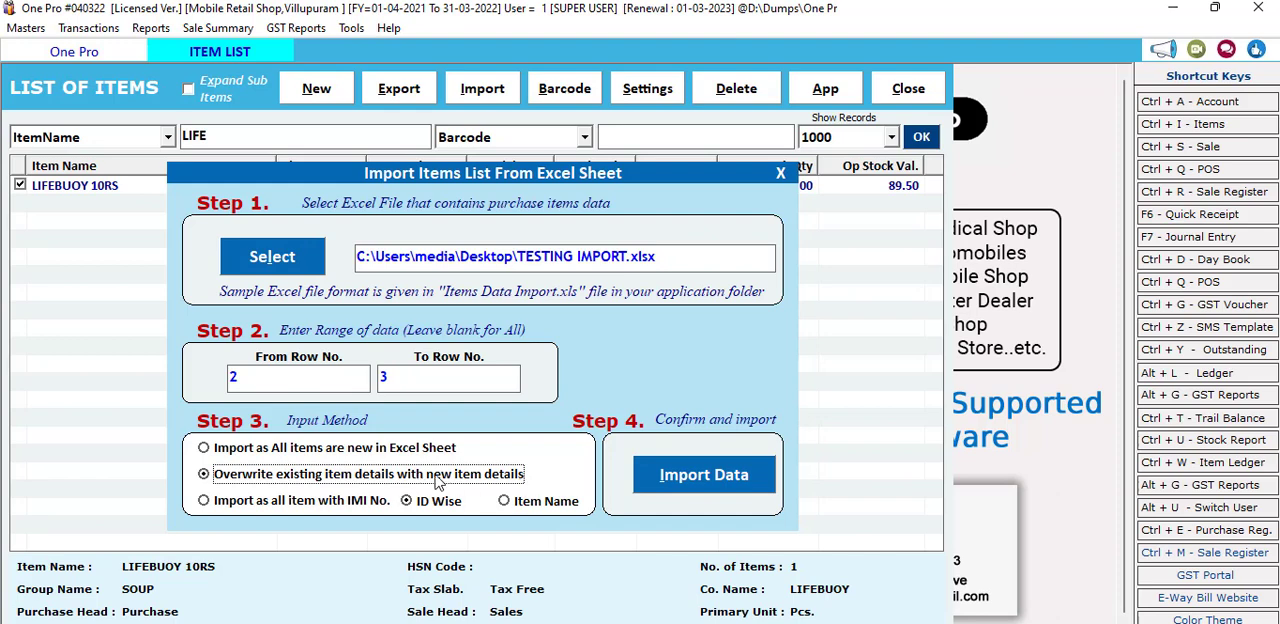
left_click(667, 479)
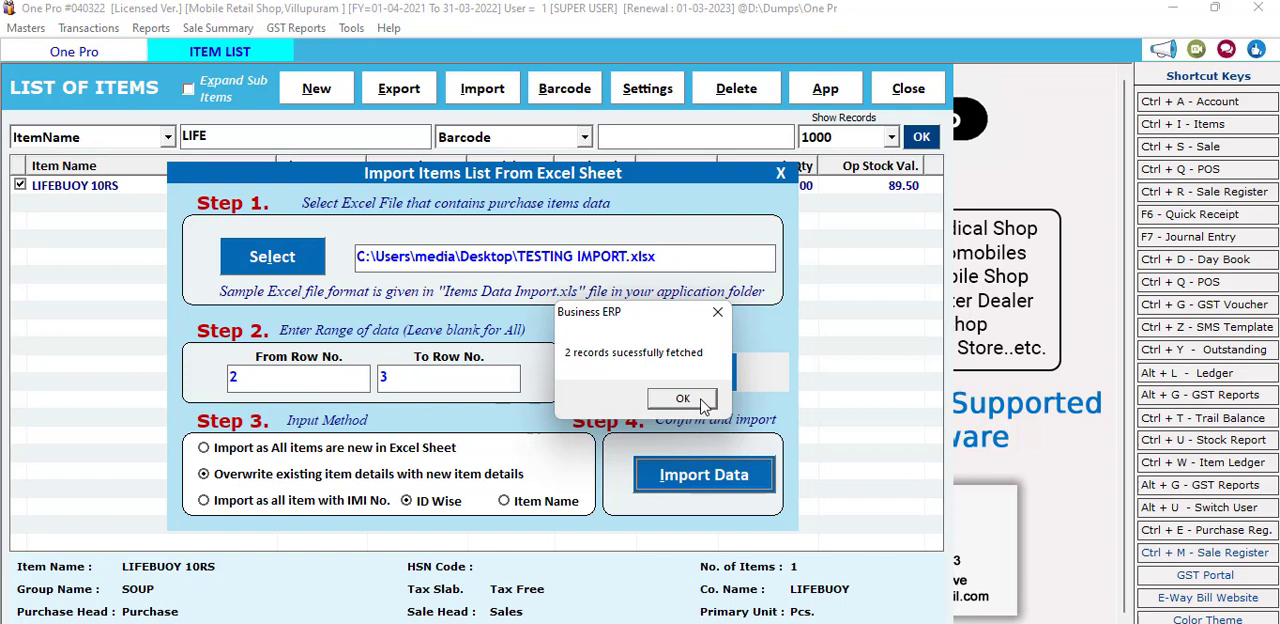
left_click(682, 399)
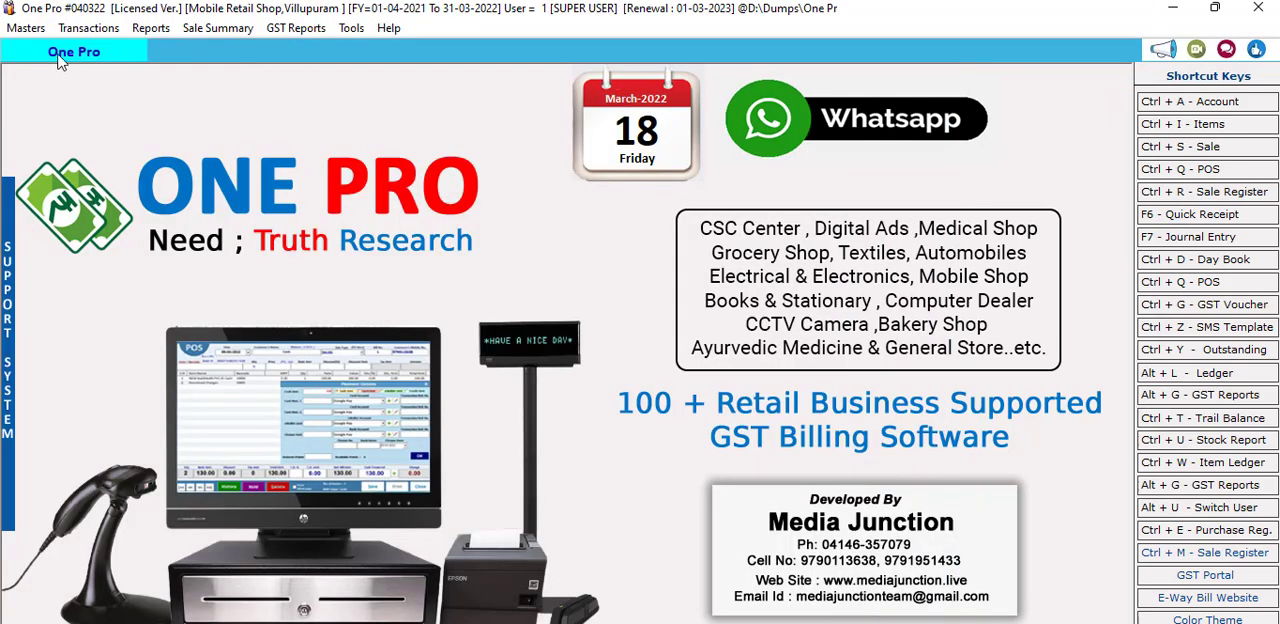
Step: Reload the item list, search the item names for HAM and select the HAMAM item
left_click(42, 29)
left_click(72, 113)
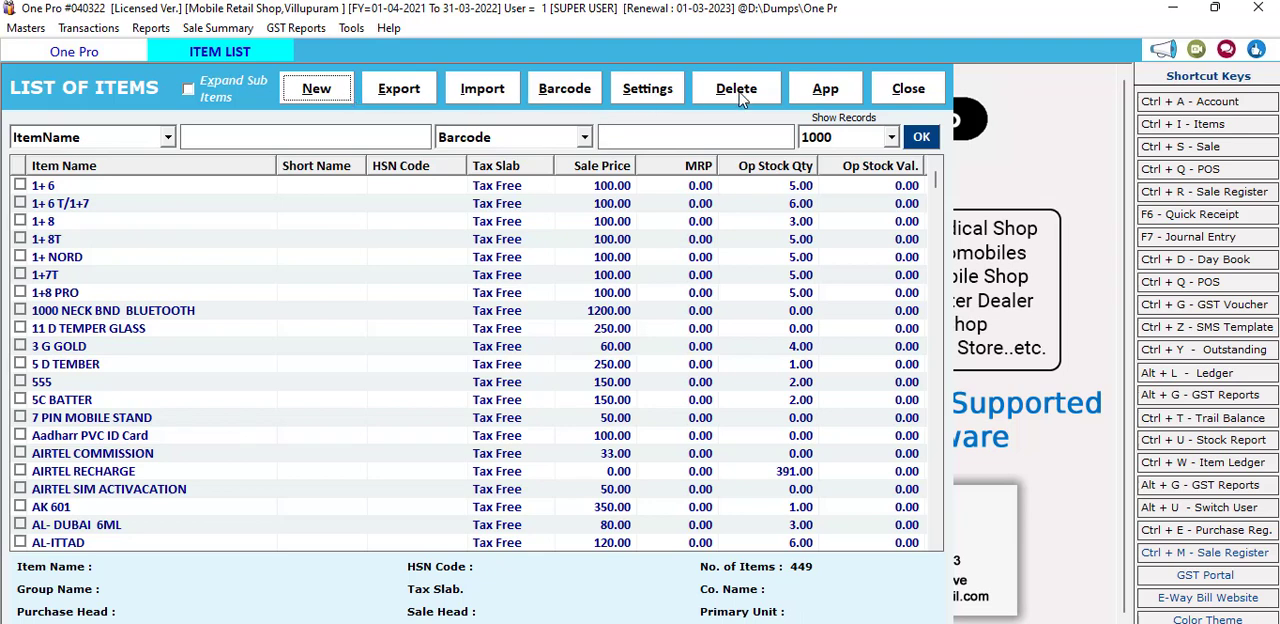
left_click(295, 140)
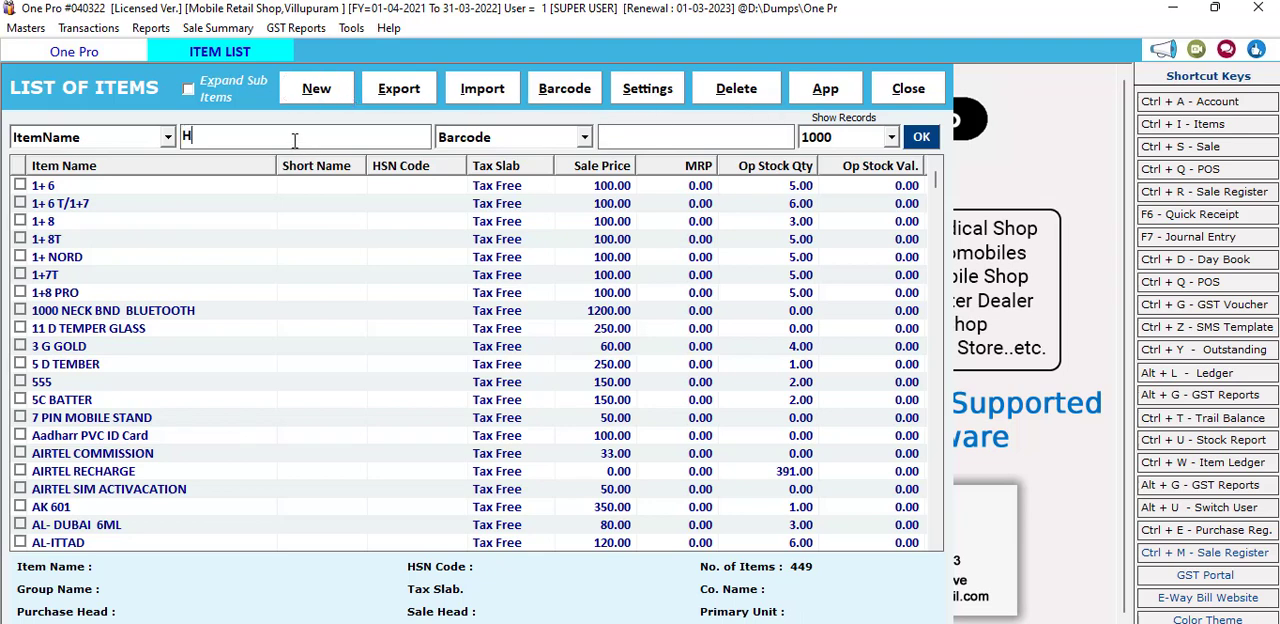
left_click(924, 137)
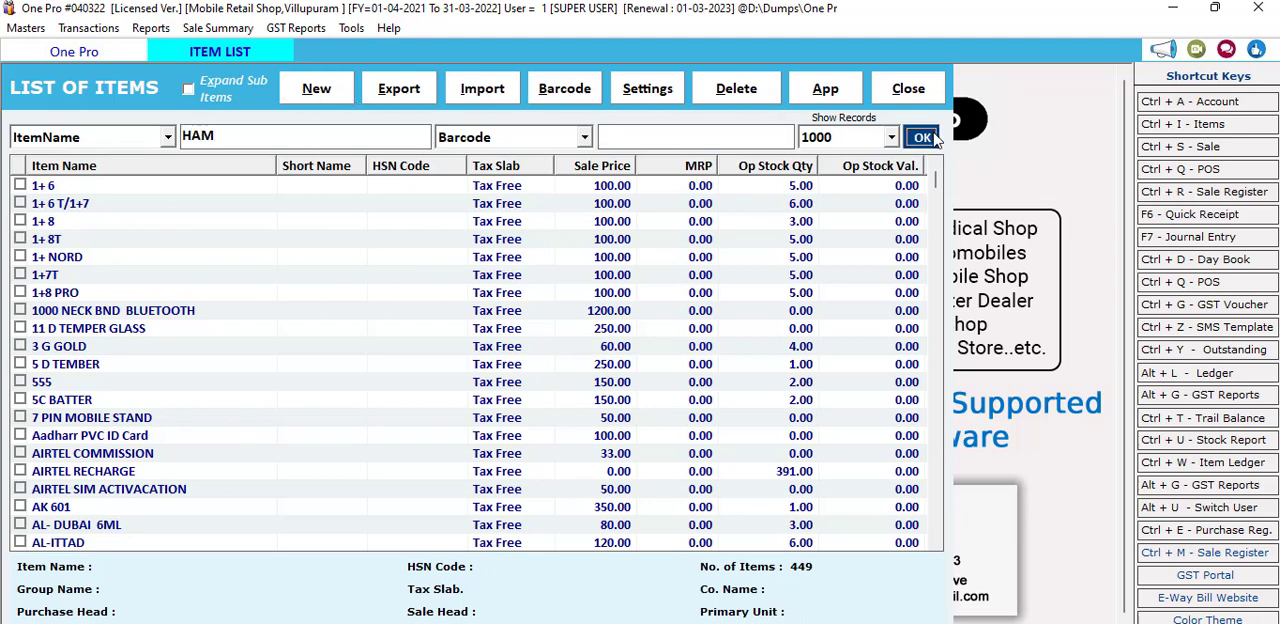
left_click(392, 188)
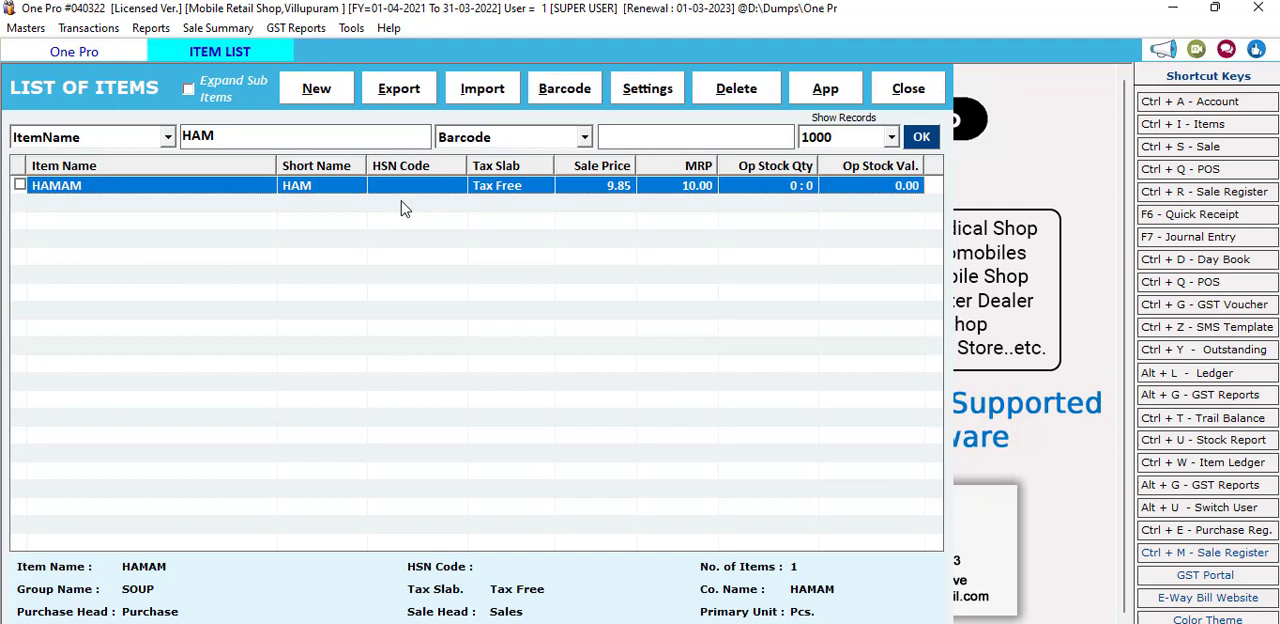
Step: Tick the HAMAM item, open barcode label printing and list the items As per Opening Stock (Main Unit)
left_click(19, 185)
left_click(549, 92)
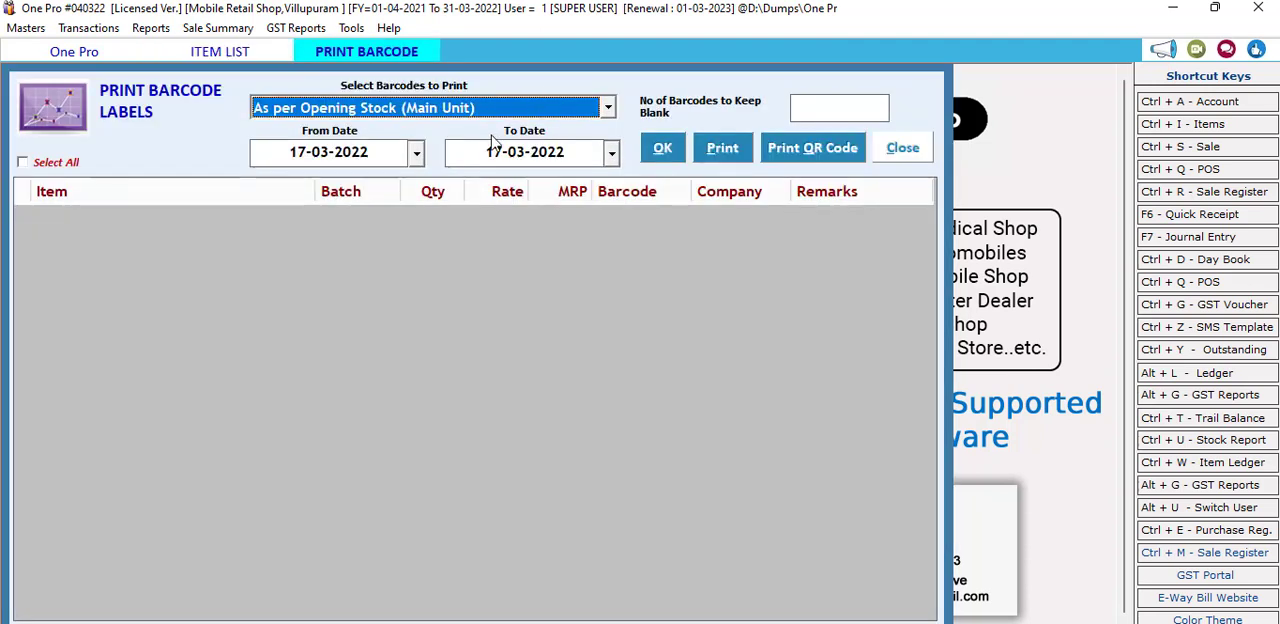
left_click(607, 108)
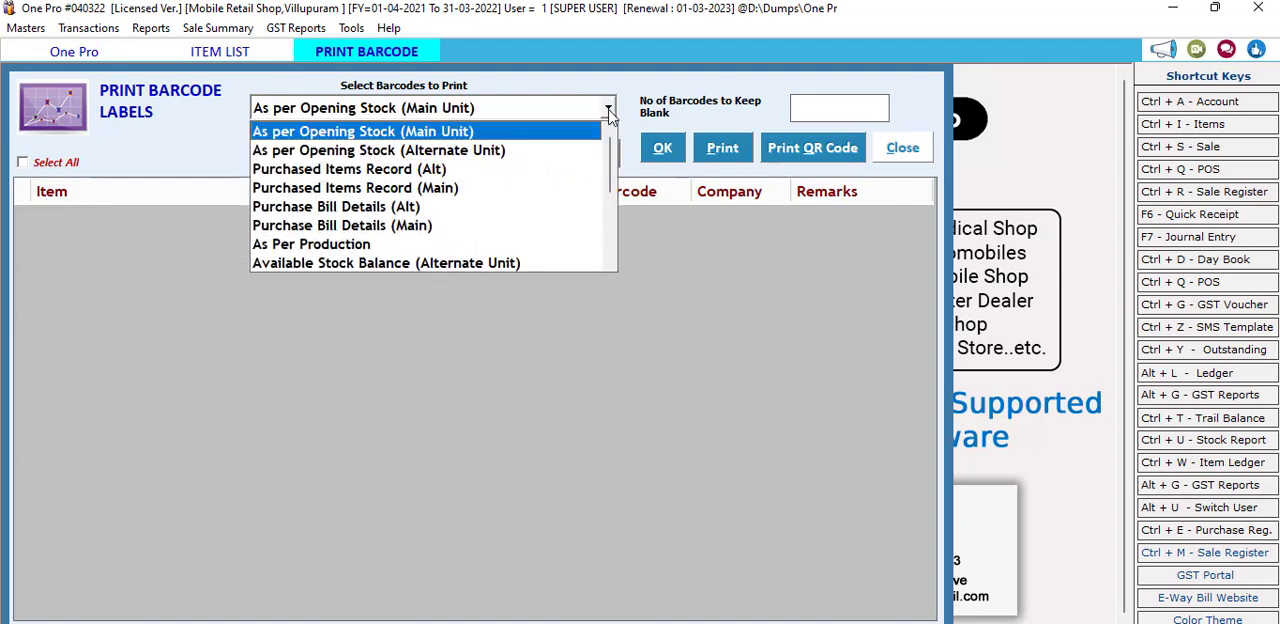
left_click(608, 109)
left_click(659, 148)
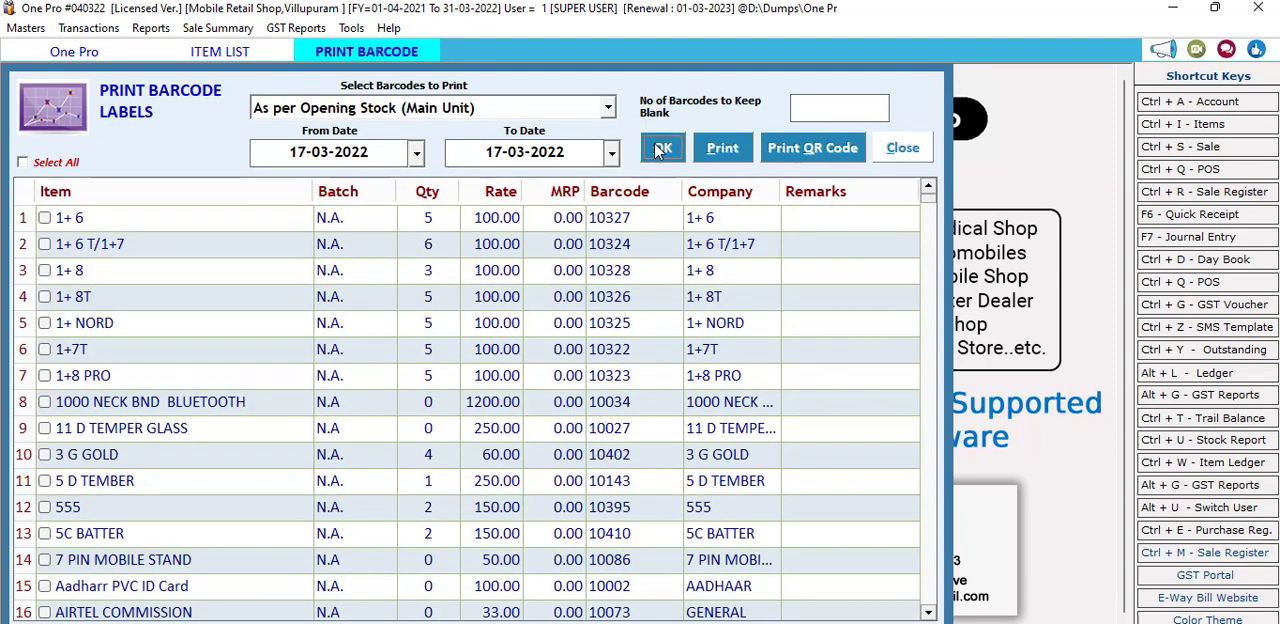
Step: Mark SAMSUNG J2 for barcode labels and open the barcode print options
left_click(52, 296)
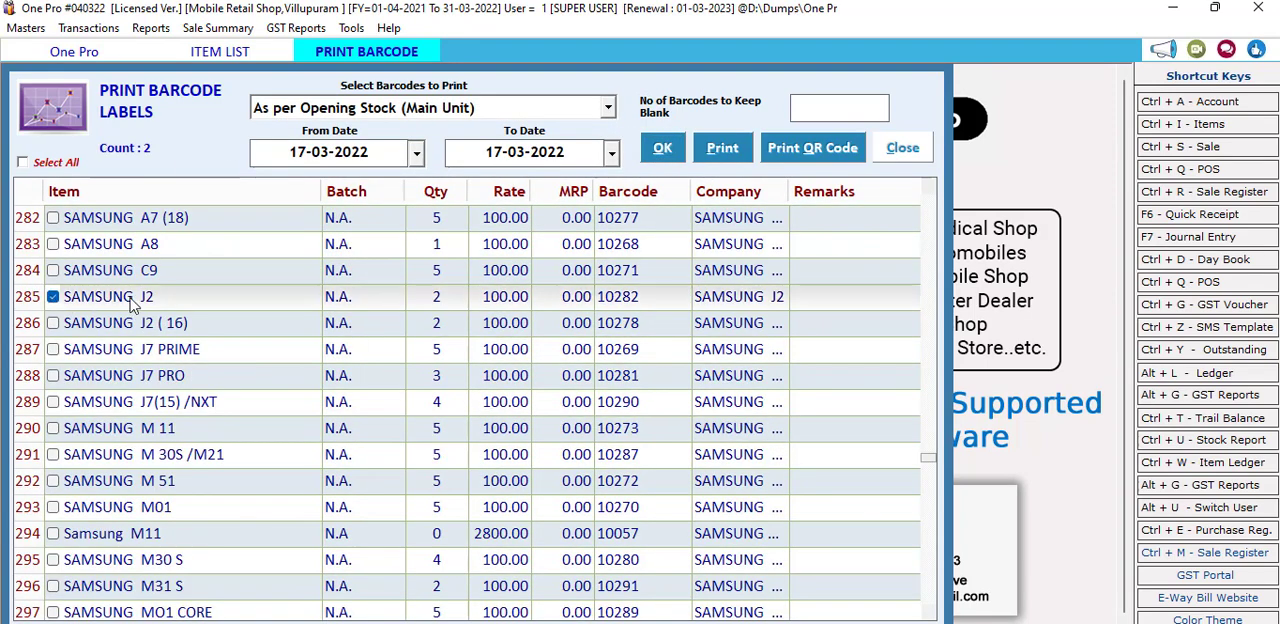
left_click(446, 303)
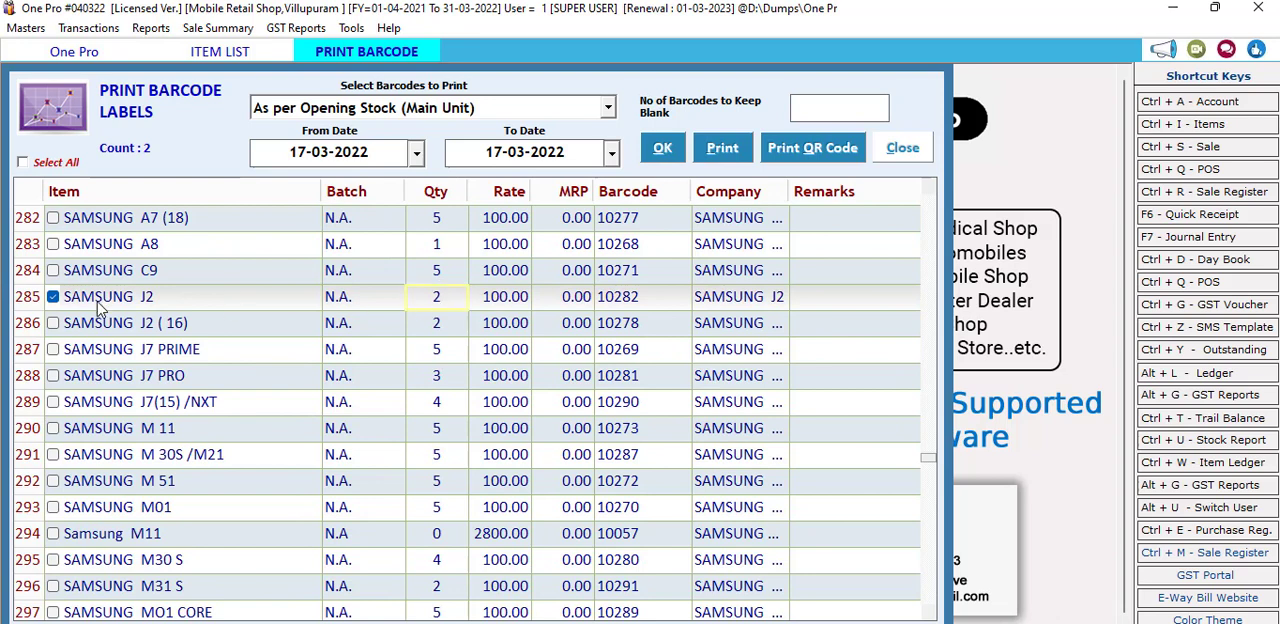
left_click(730, 148)
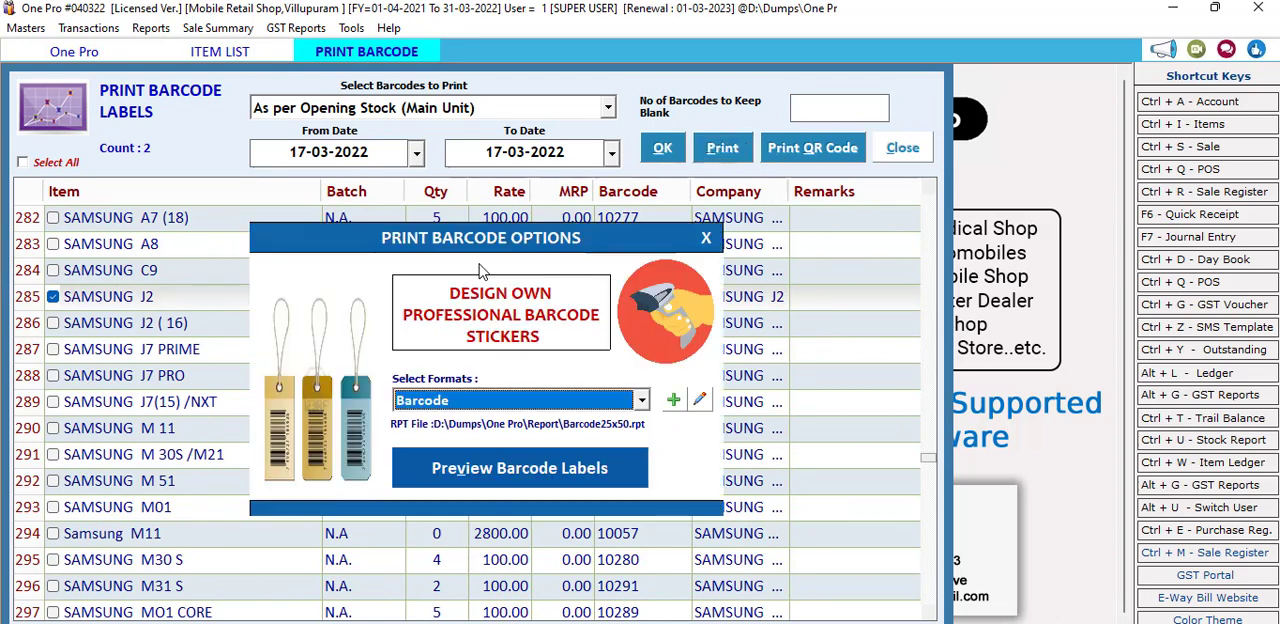
Step: Preview the labels in the Barcode format and enlarge the preview to 400%
left_click(461, 409)
left_click(461, 409)
left_click(461, 409)
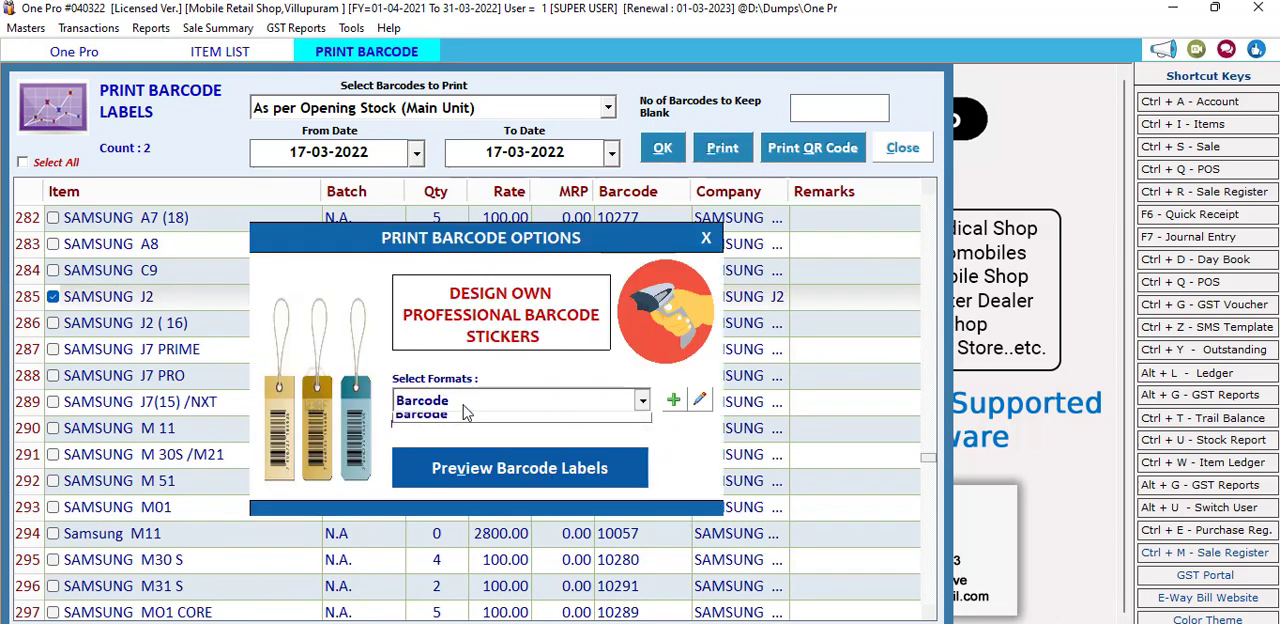
left_click(461, 409)
left_click(460, 409)
left_click(449, 428)
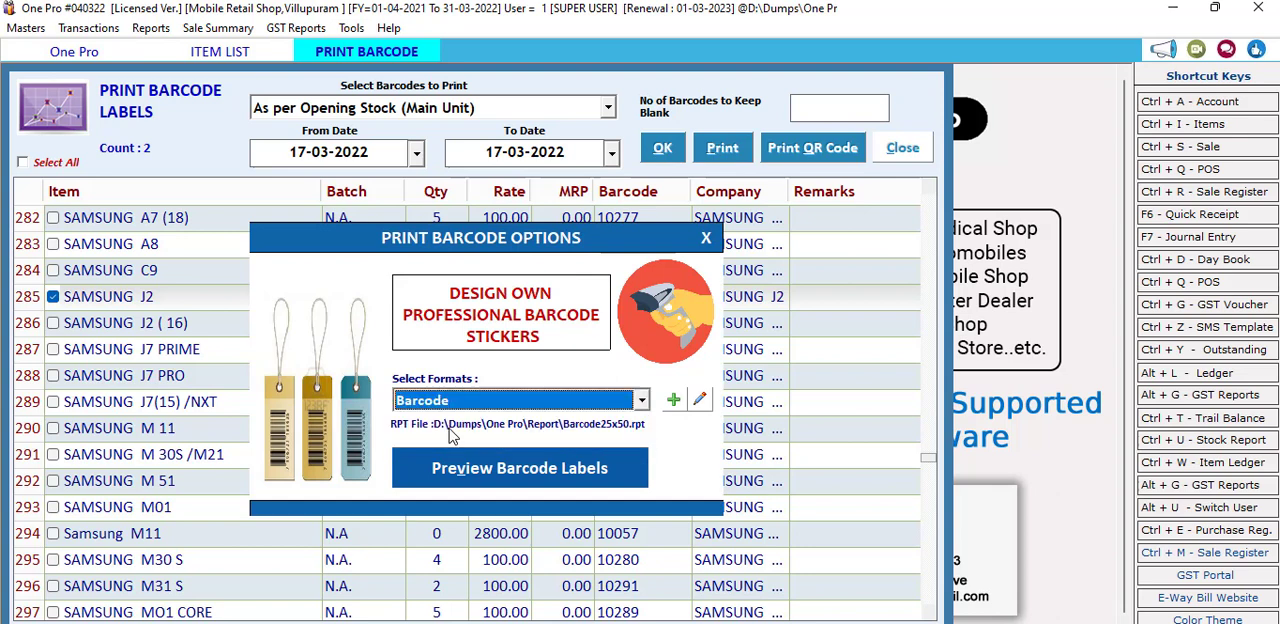
left_click(462, 401)
left_click(449, 428)
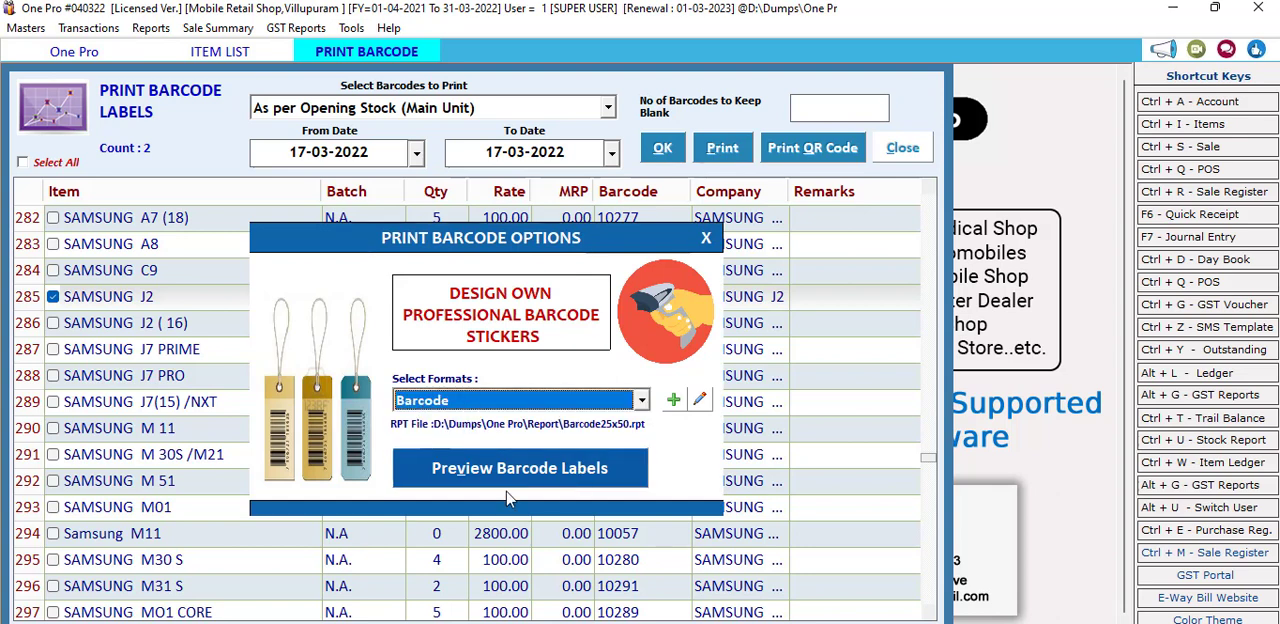
key("Return")
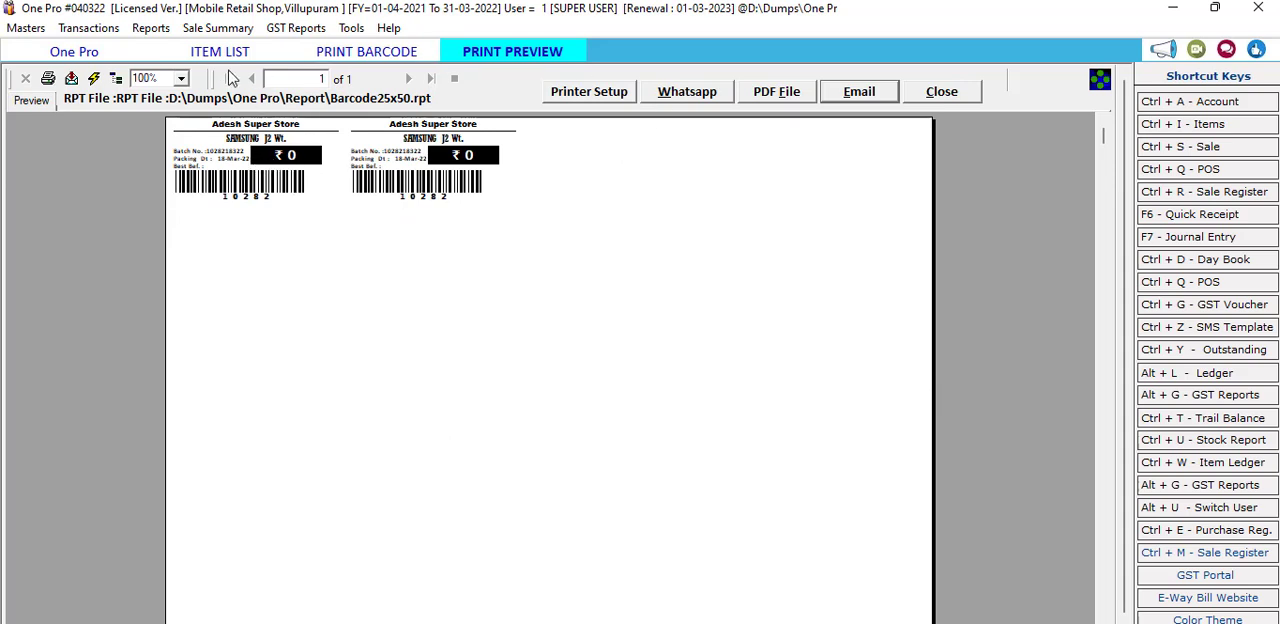
left_click(181, 78)
left_click(165, 127)
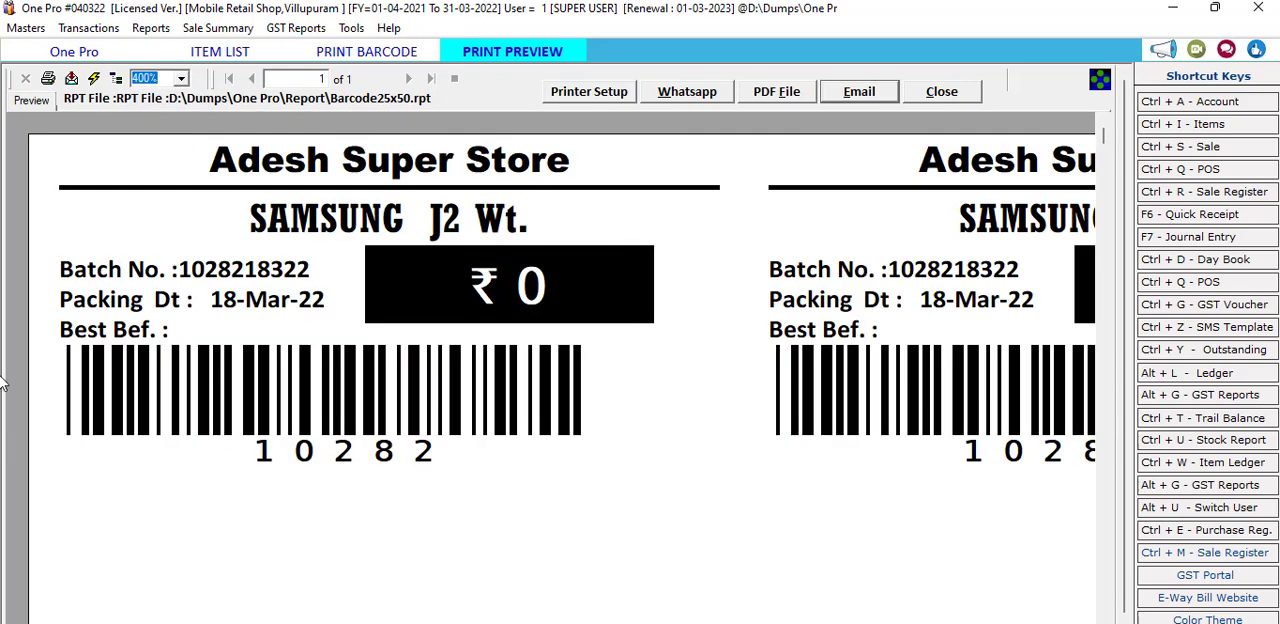
Step: Close the label preview, the print options, the barcode label window and the item list
left_click(975, 91)
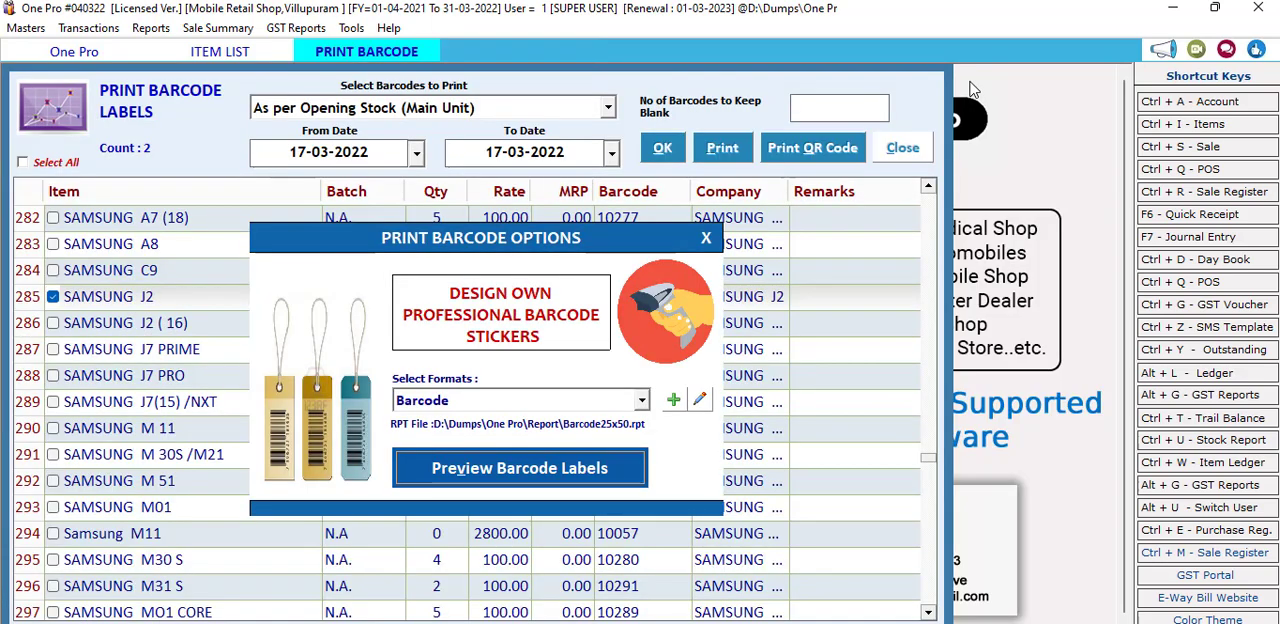
left_click(706, 238)
left_click(902, 147)
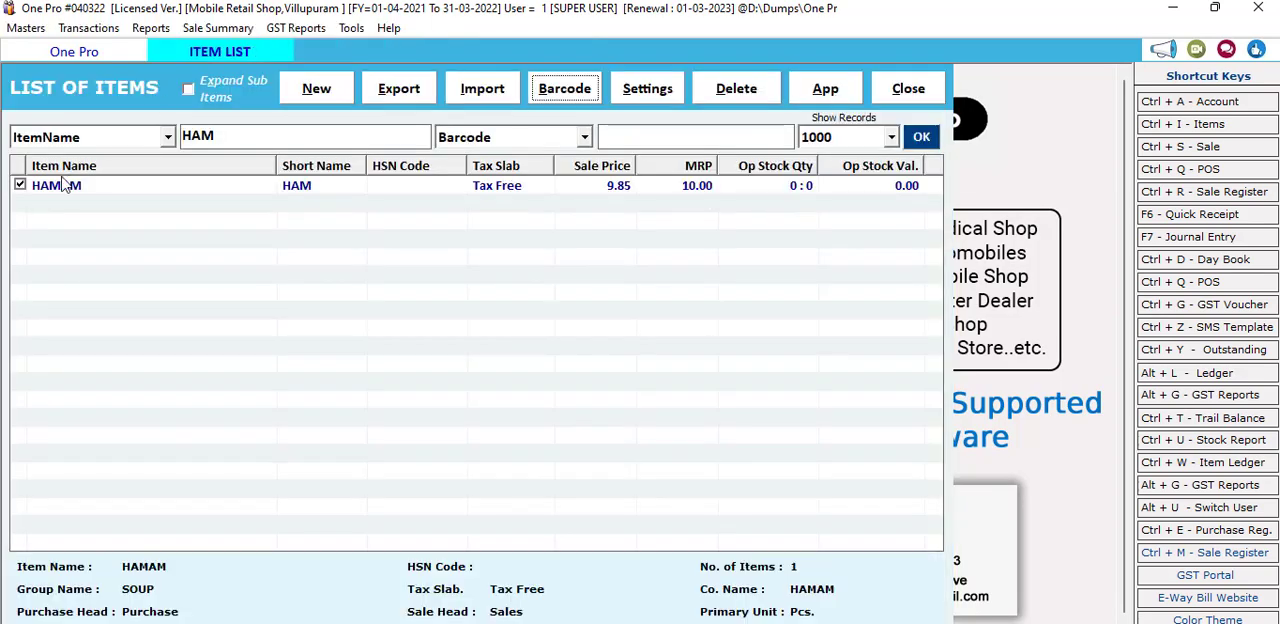
left_click(28, 191)
left_click(915, 96)
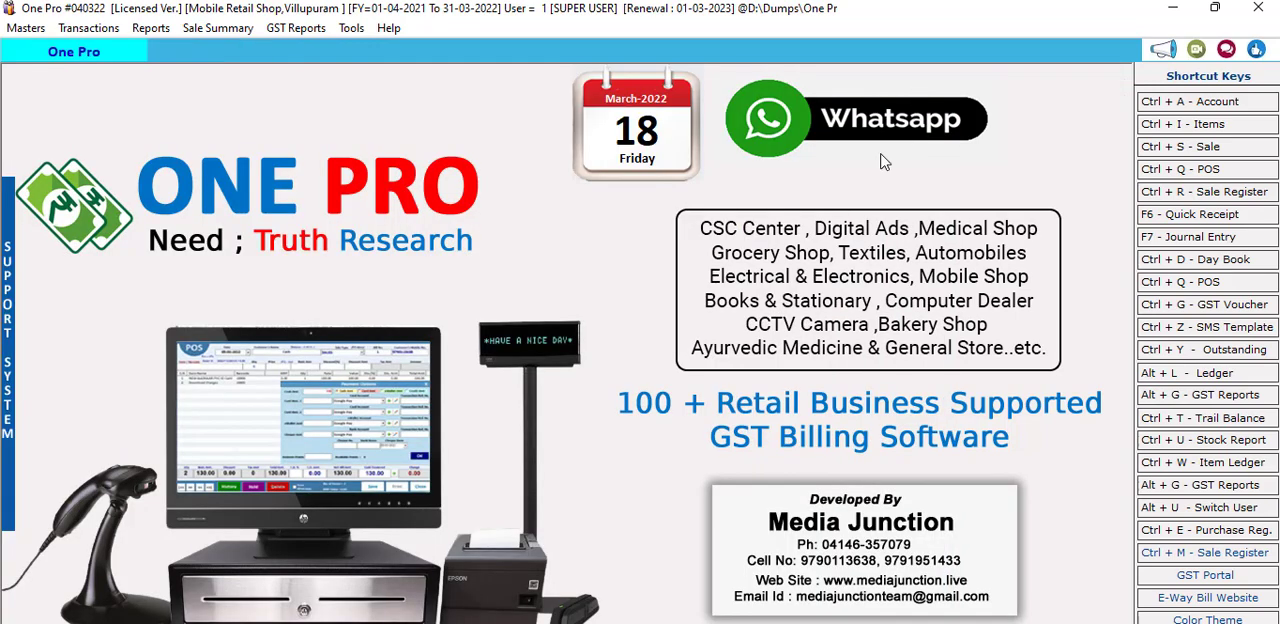